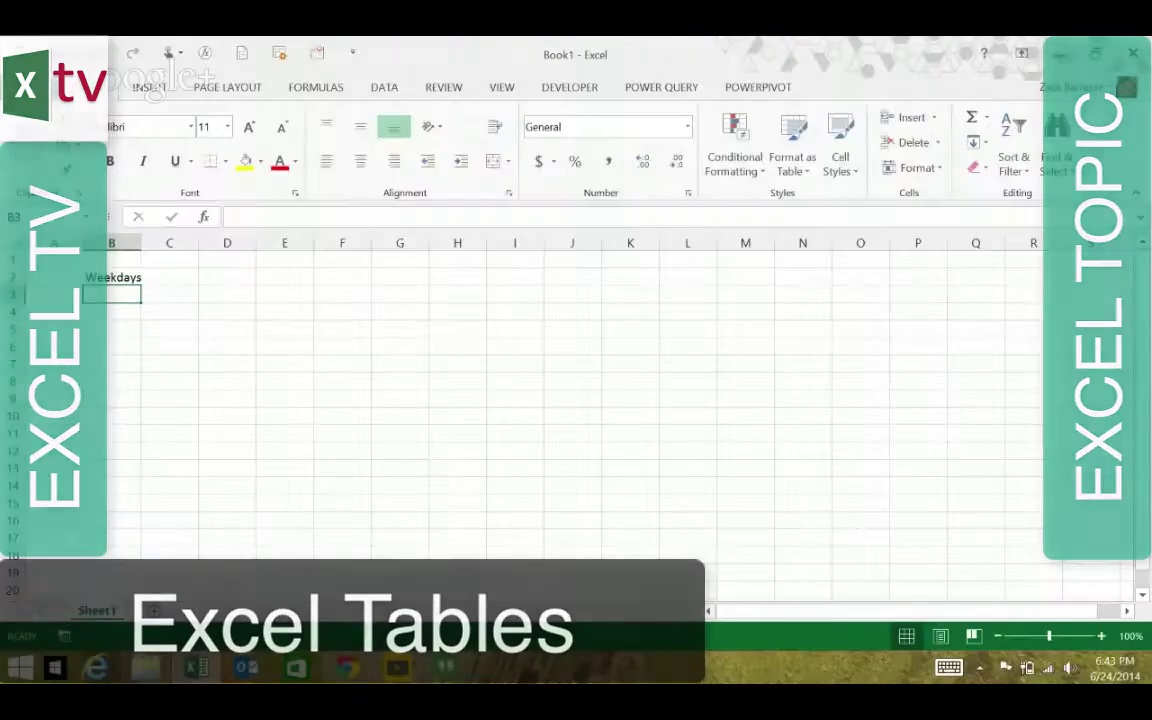
- Enter Sunday below the Weekdays header and fill the series down through Saturday in B9
type("Sunday")
key("Return")
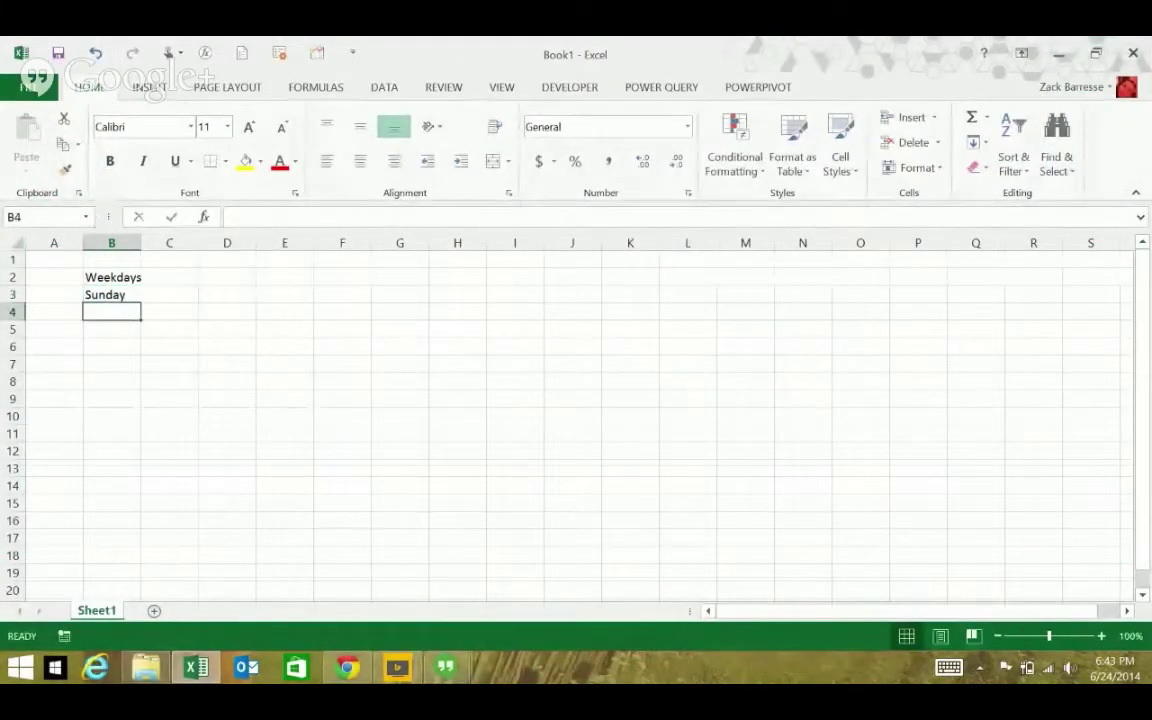
left_click(111, 294)
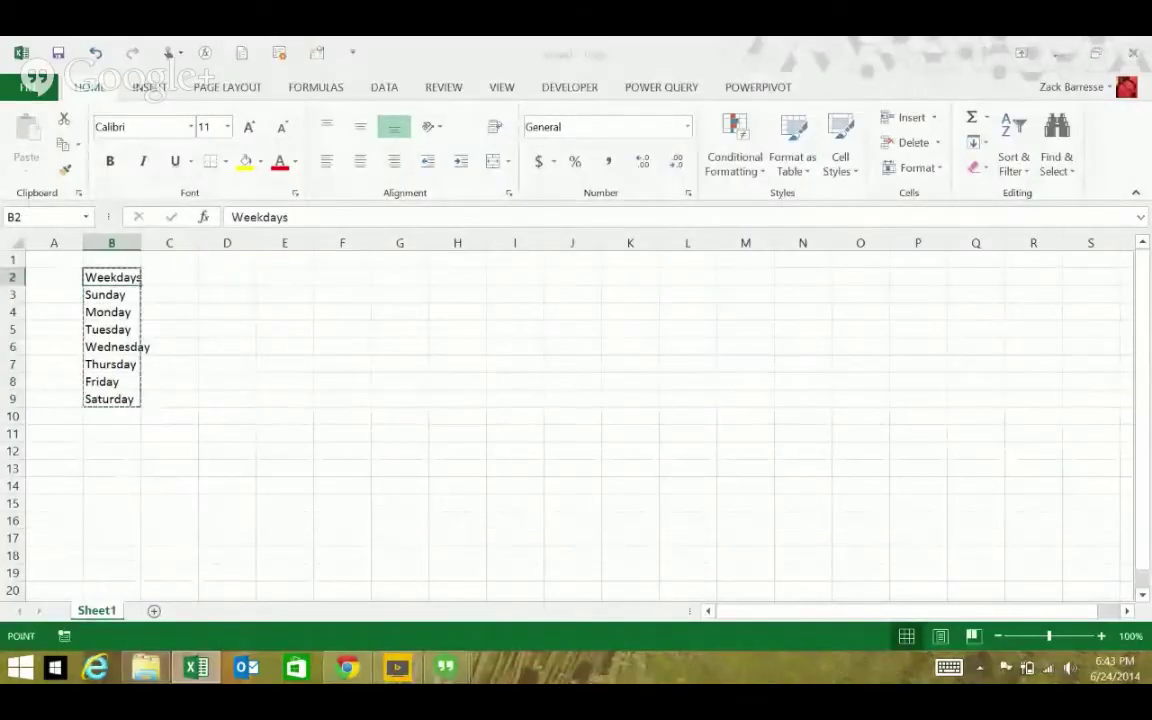
- Convert the weekday list in B2:B9 into a table with headers and name the table Weekdays
key("ctrl+t")
key("alt+m")
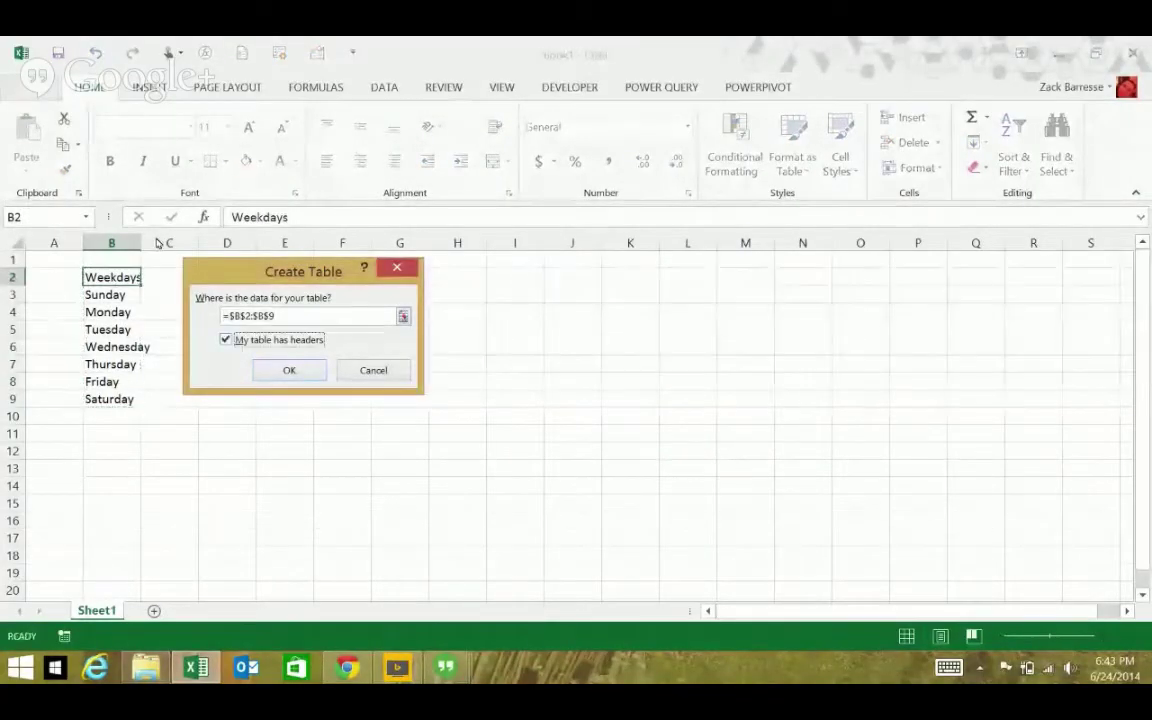
key("Return")
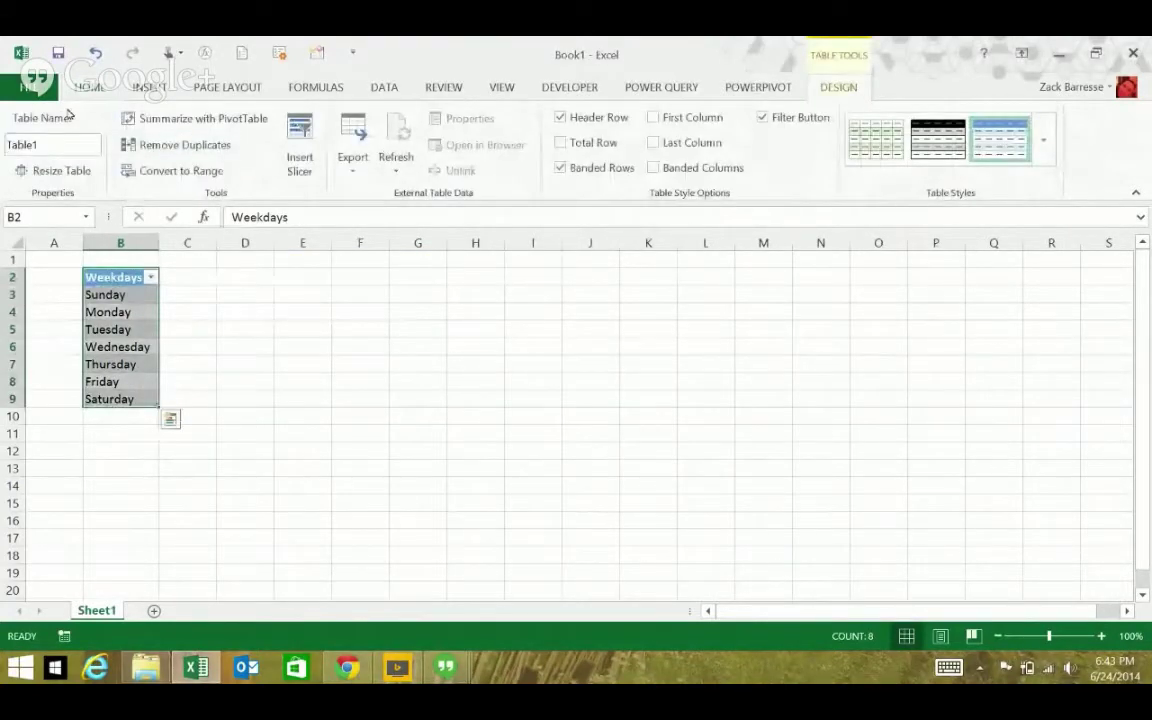
left_click(40, 144)
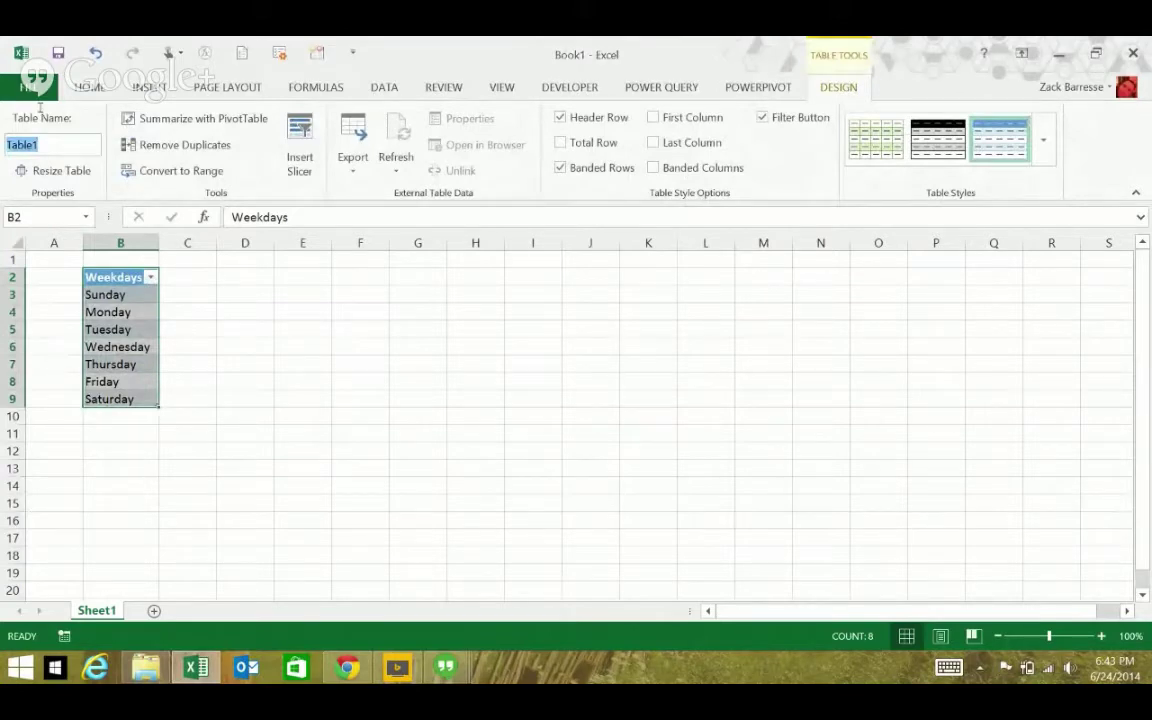
type("Weekdays")
key("Return")
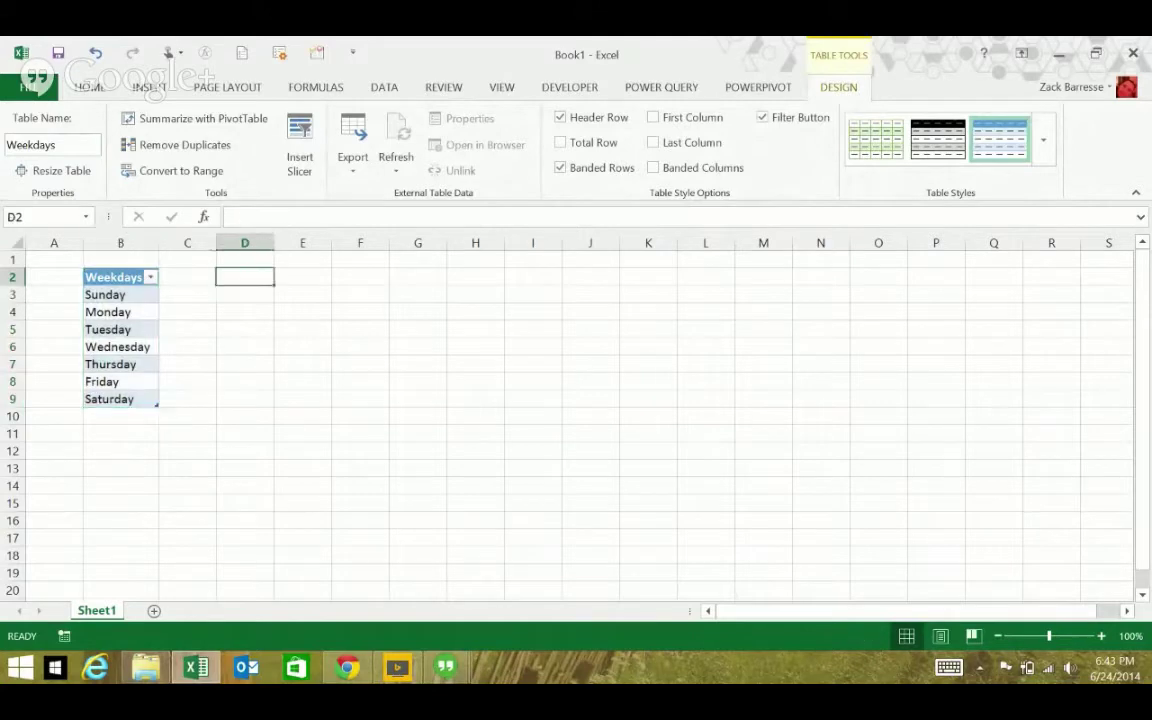
- Enter the headers Day, Data 1 and Data 2 in cells D2 to F2
left_click(244, 277)
type("Day")
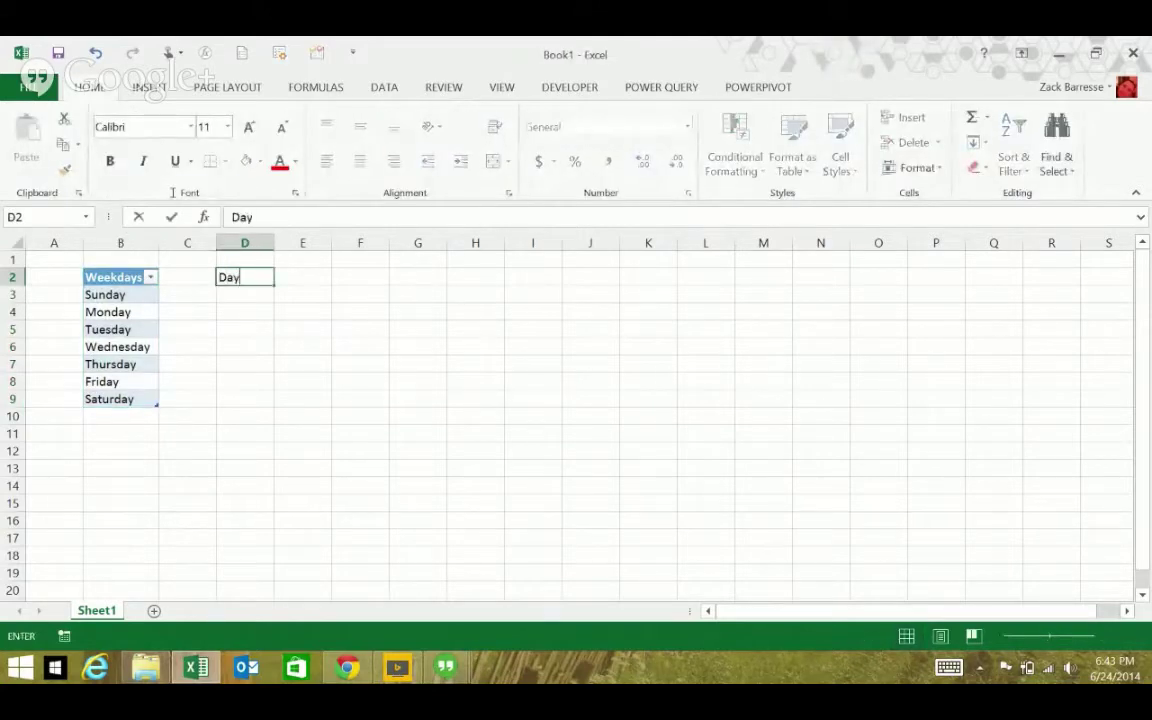
key("Tab")
type("Data 1")
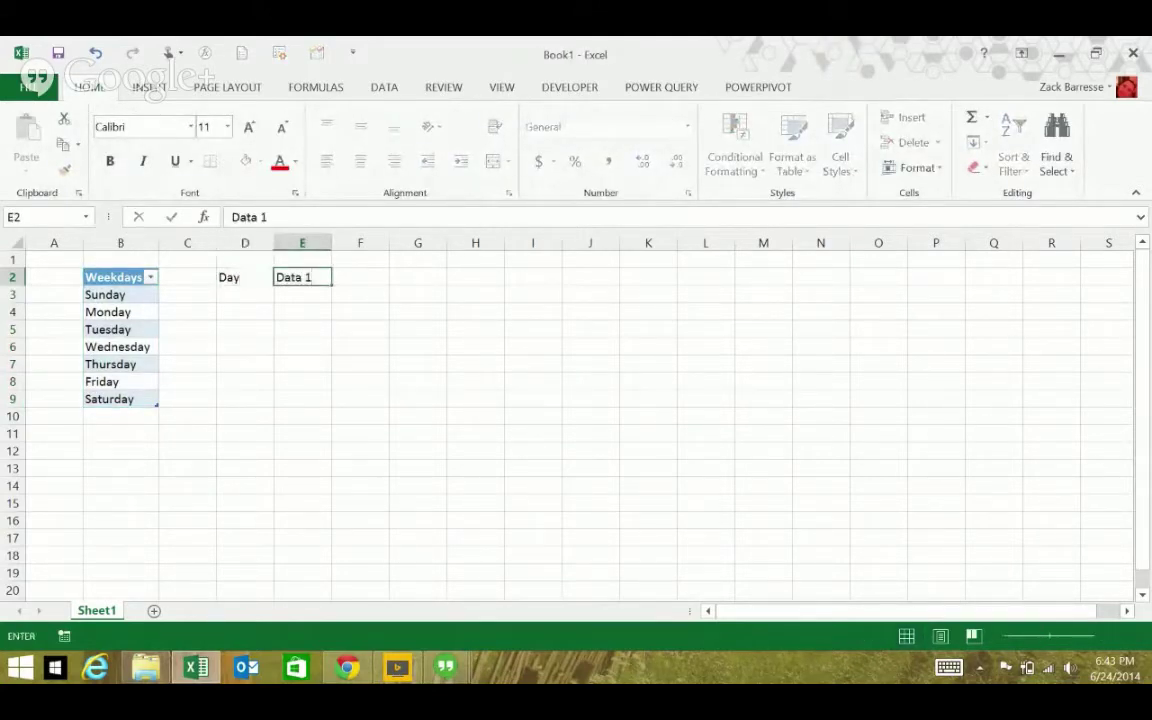
key("Tab")
type("Data 2")
key("Return")
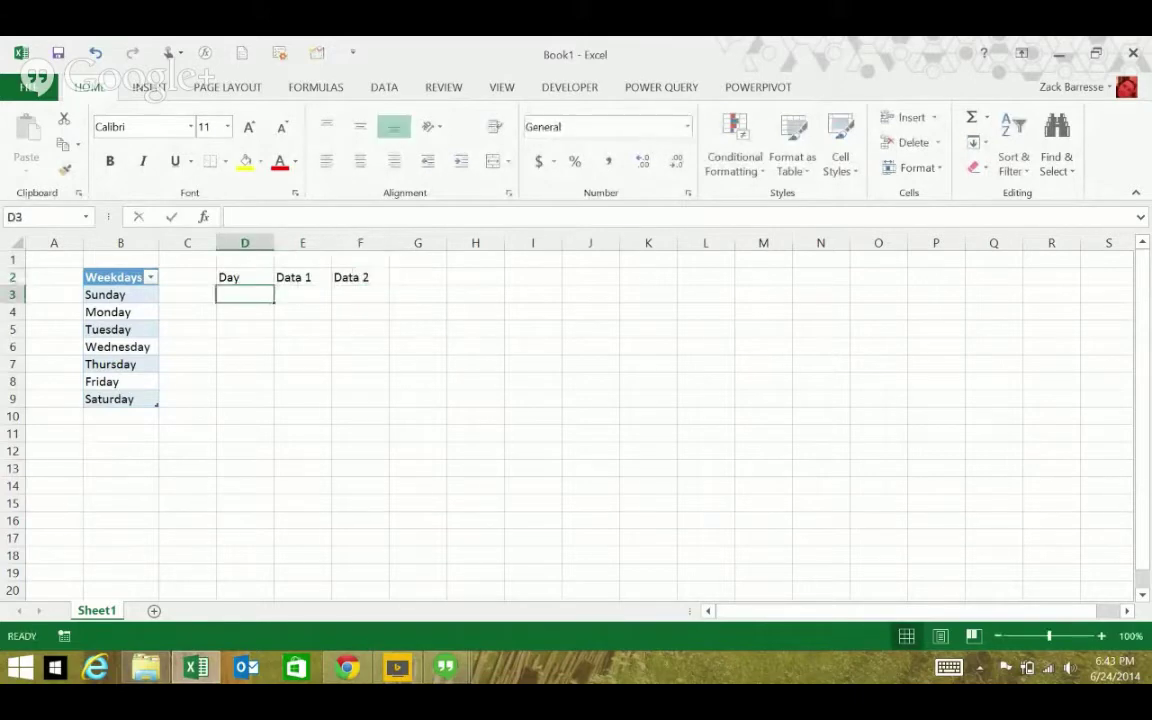
- Convert D2:F2 into a table with headers and add a second blank data row
key("Up")
key("ctrl+t")
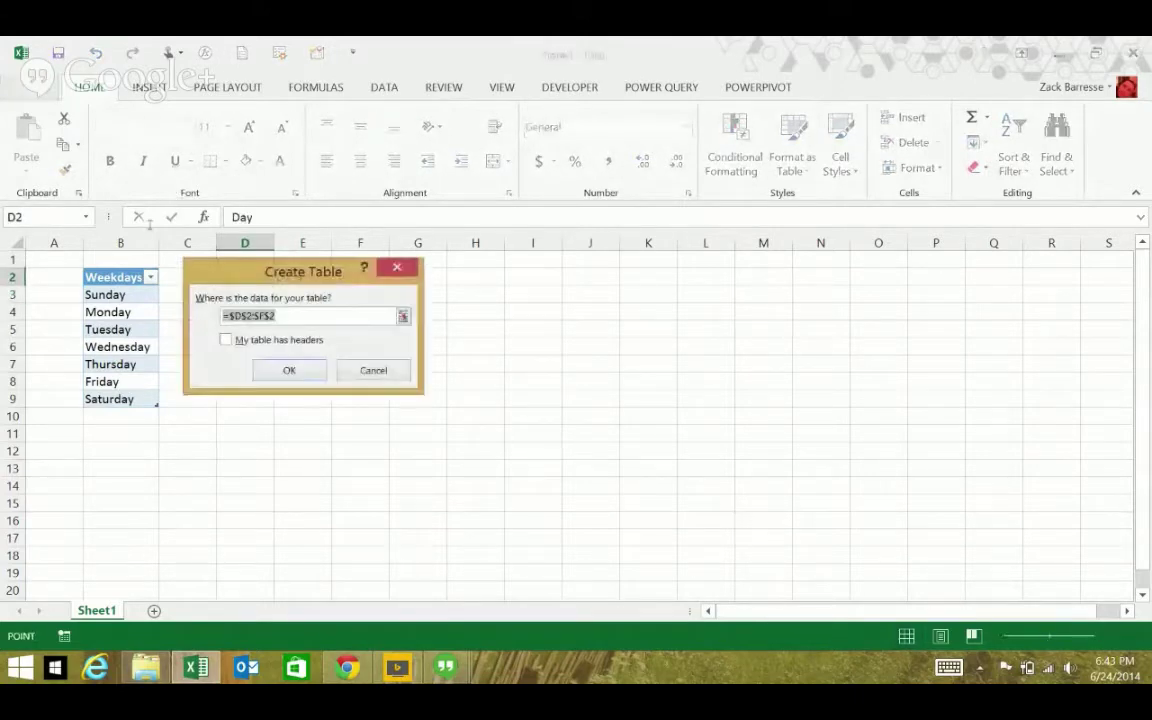
key("alt+m")
key("Return")
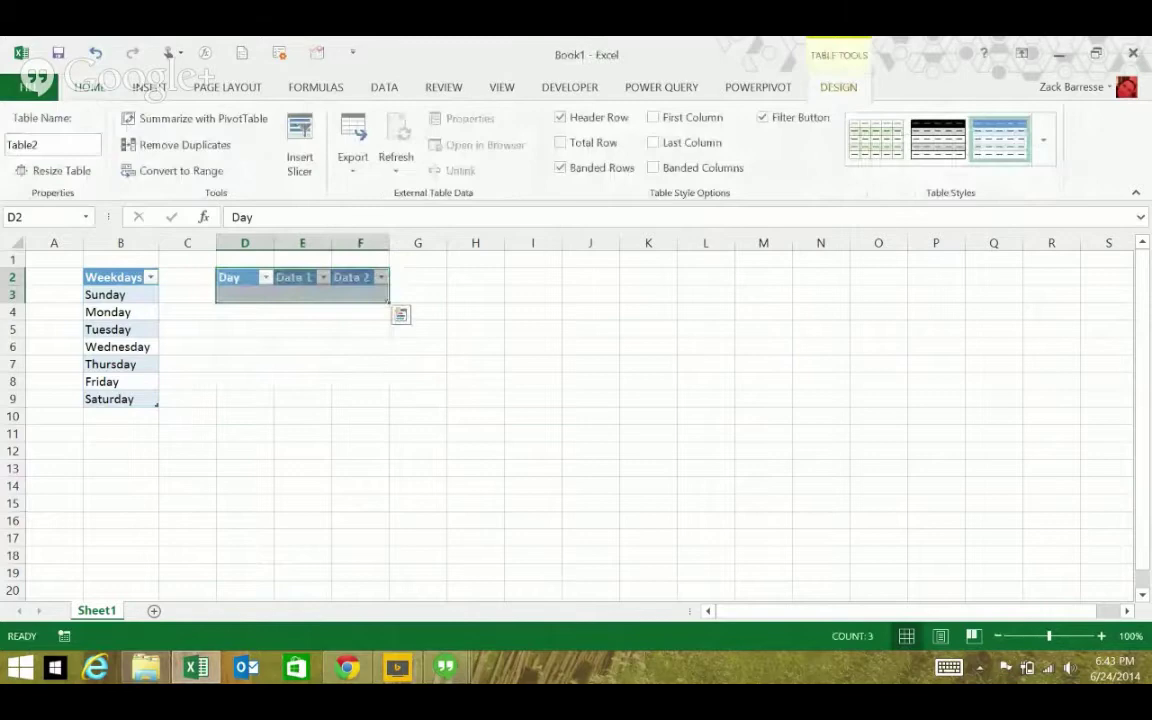
left_click(360, 294)
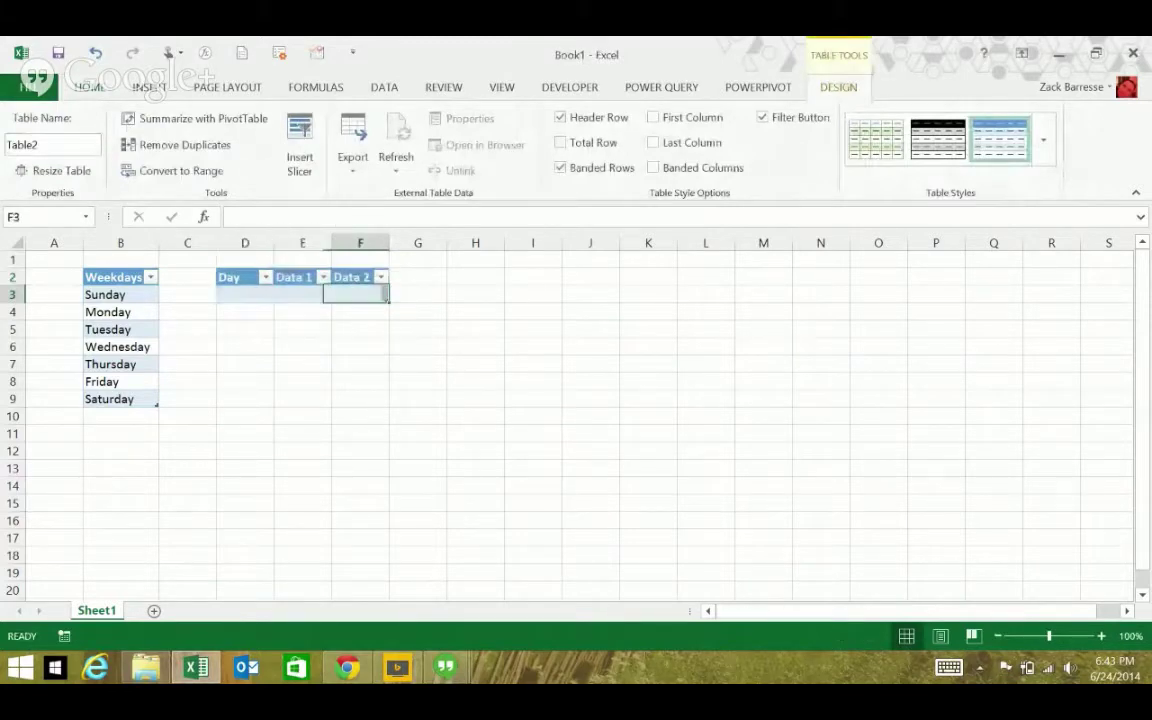
key("Tab")
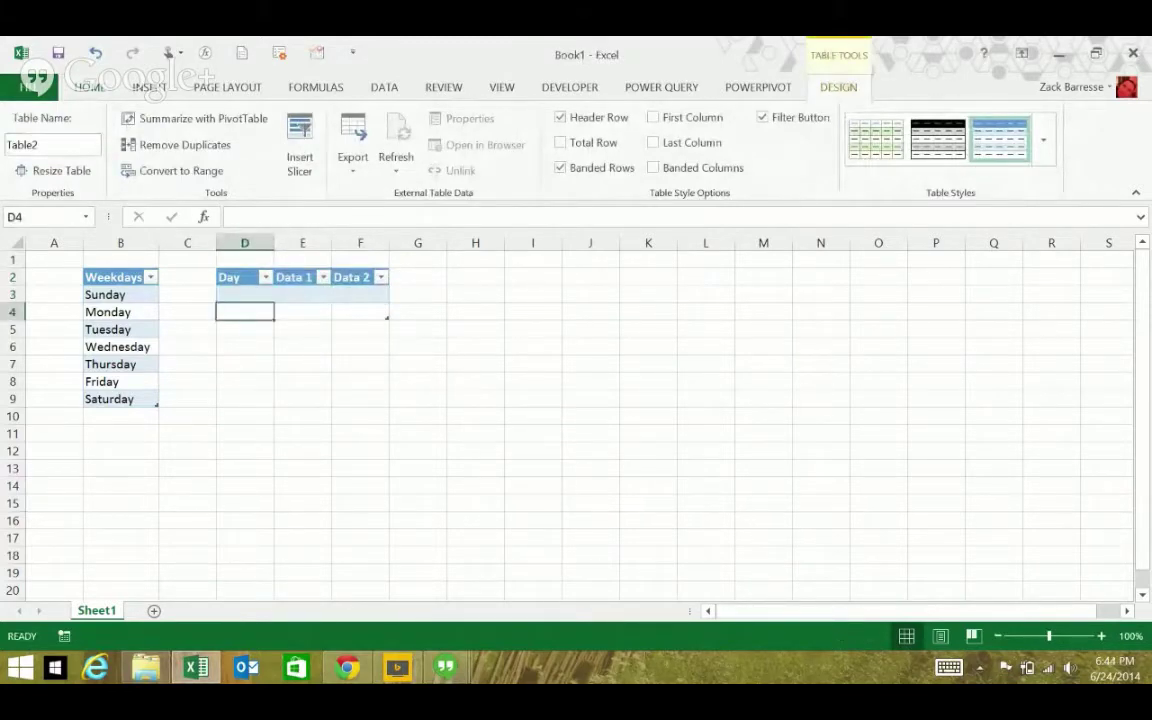
- Begin a data validation rule of type List for the Day column cells D3:D4
left_click_drag(244, 294, 244, 311)
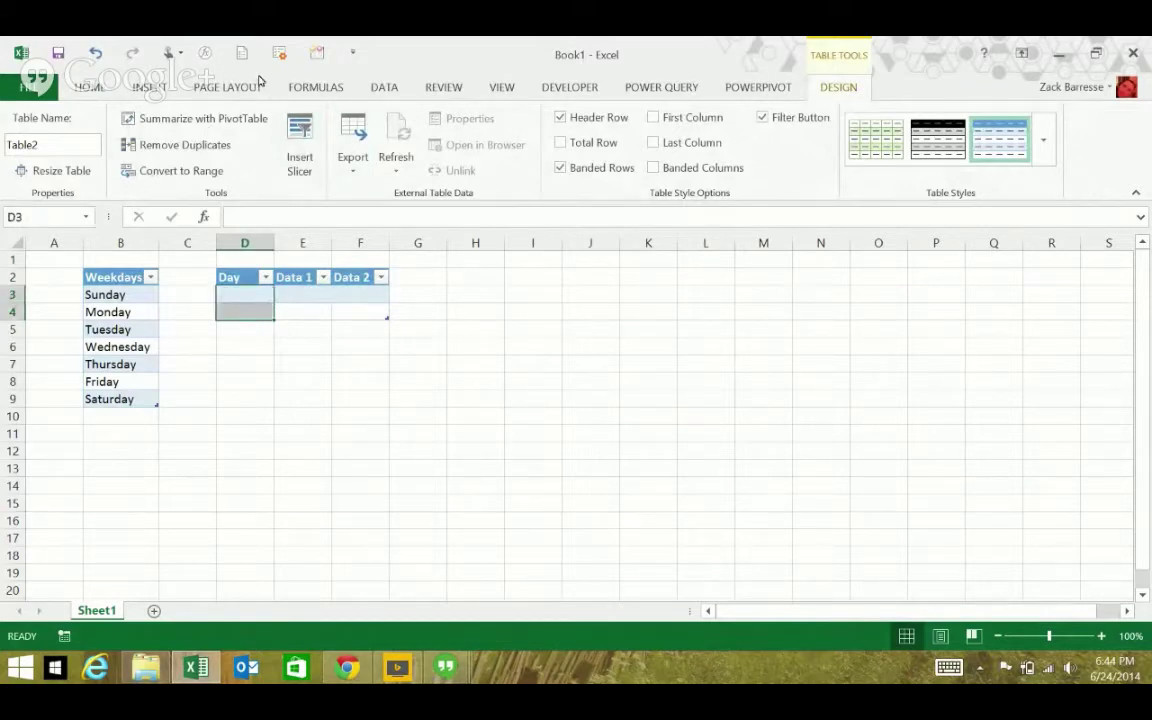
left_click(384, 87)
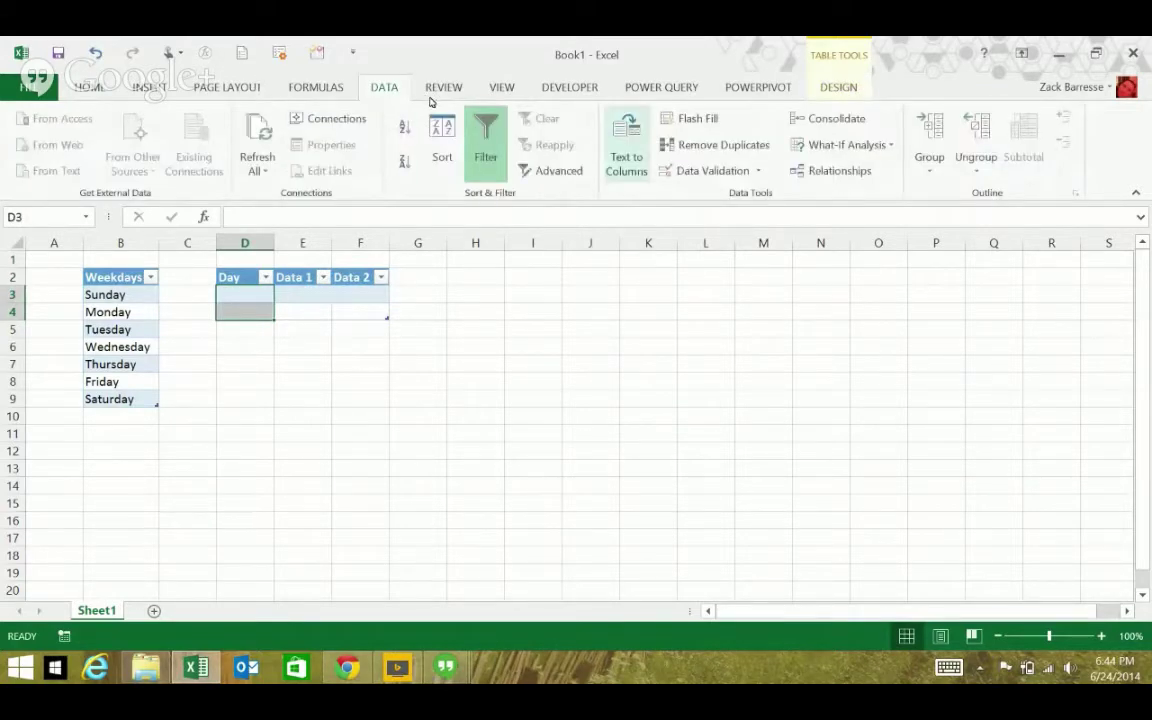
key("alt+a")
key("v")
key("v")
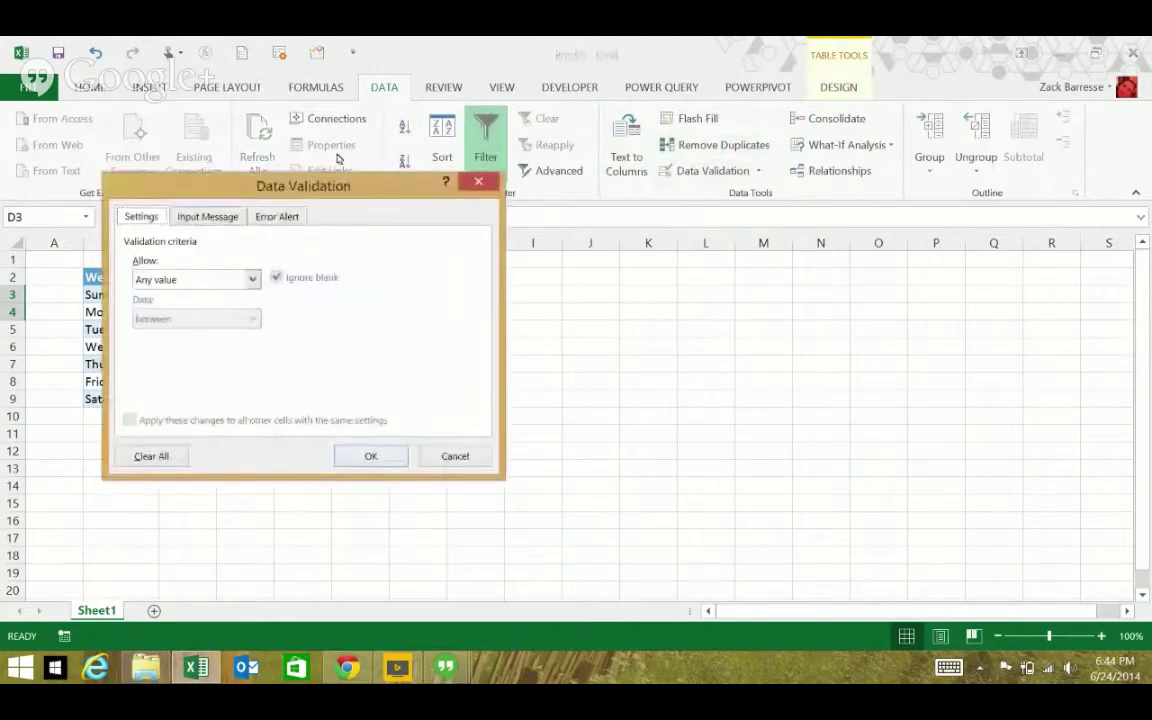
key("Tab")
key("l")
key("Tab")
key("Tab")
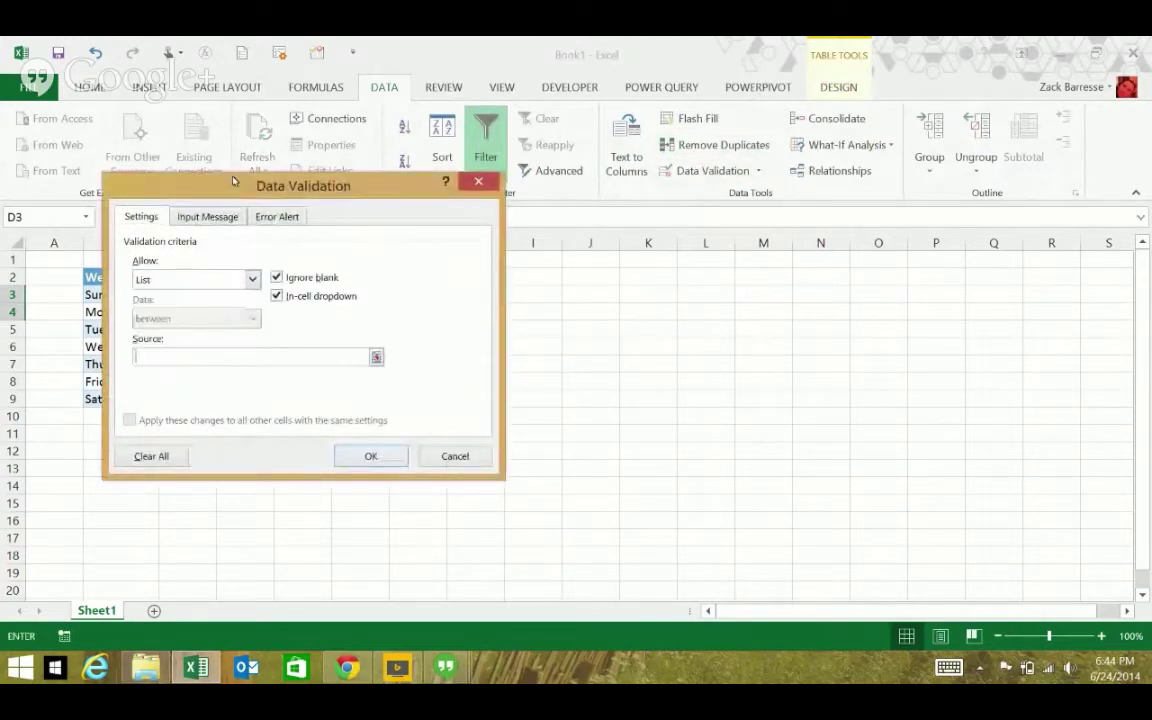
key("alt+s")
type("=")
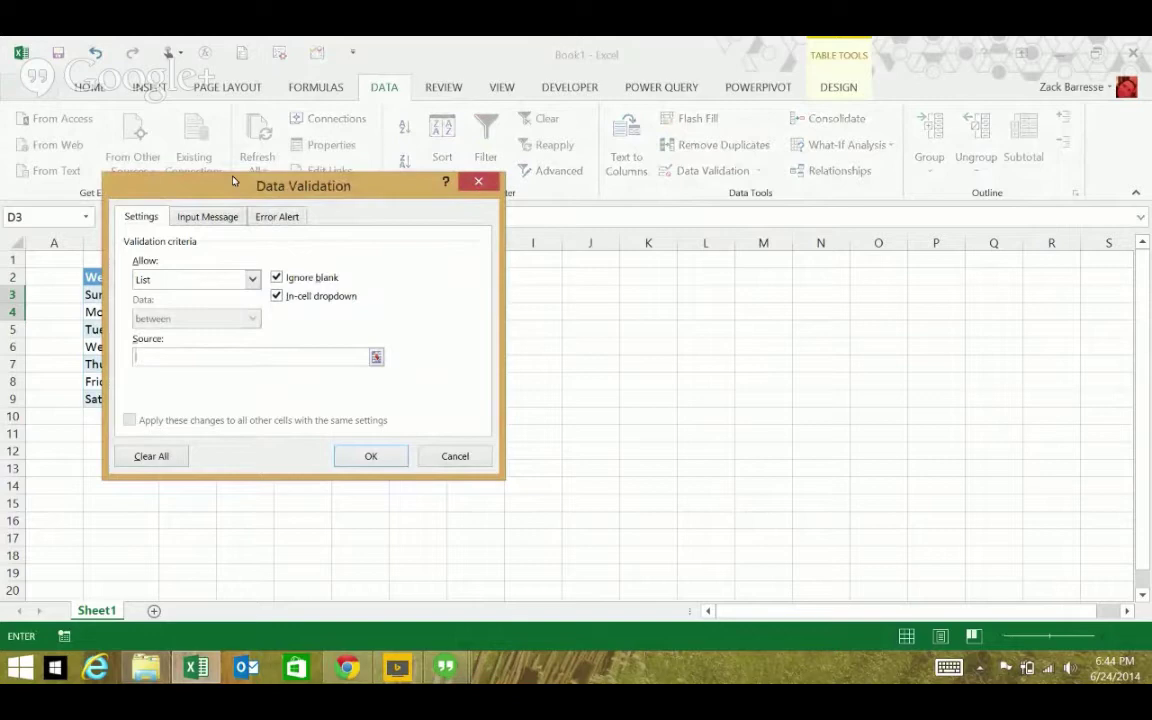
- Set the validation list's source to the Weekdays table's data, =$B$3:$B$9
left_click(376, 356)
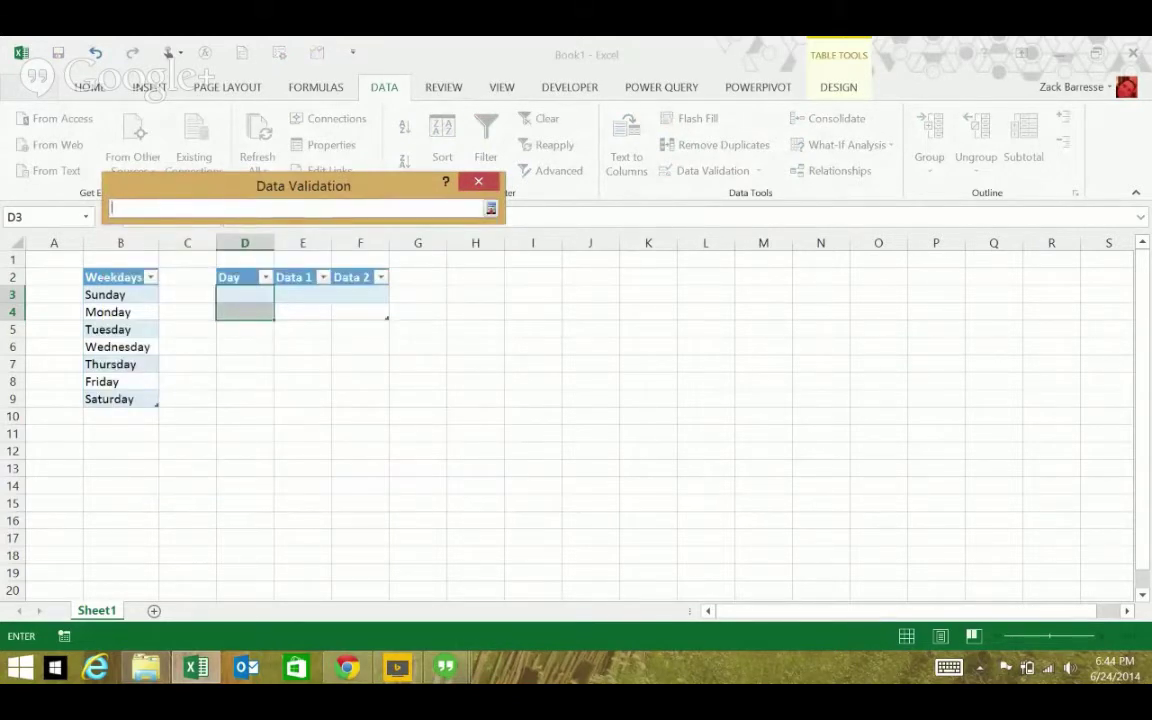
left_click(120, 270)
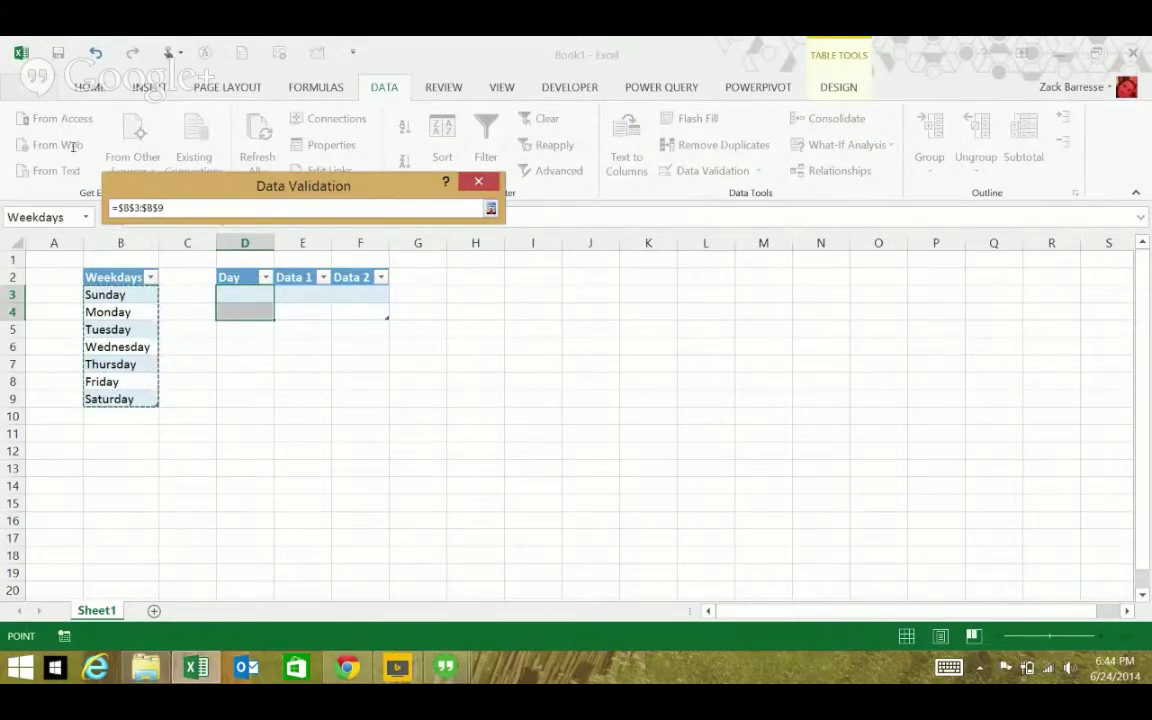
key("F2")
key("End")
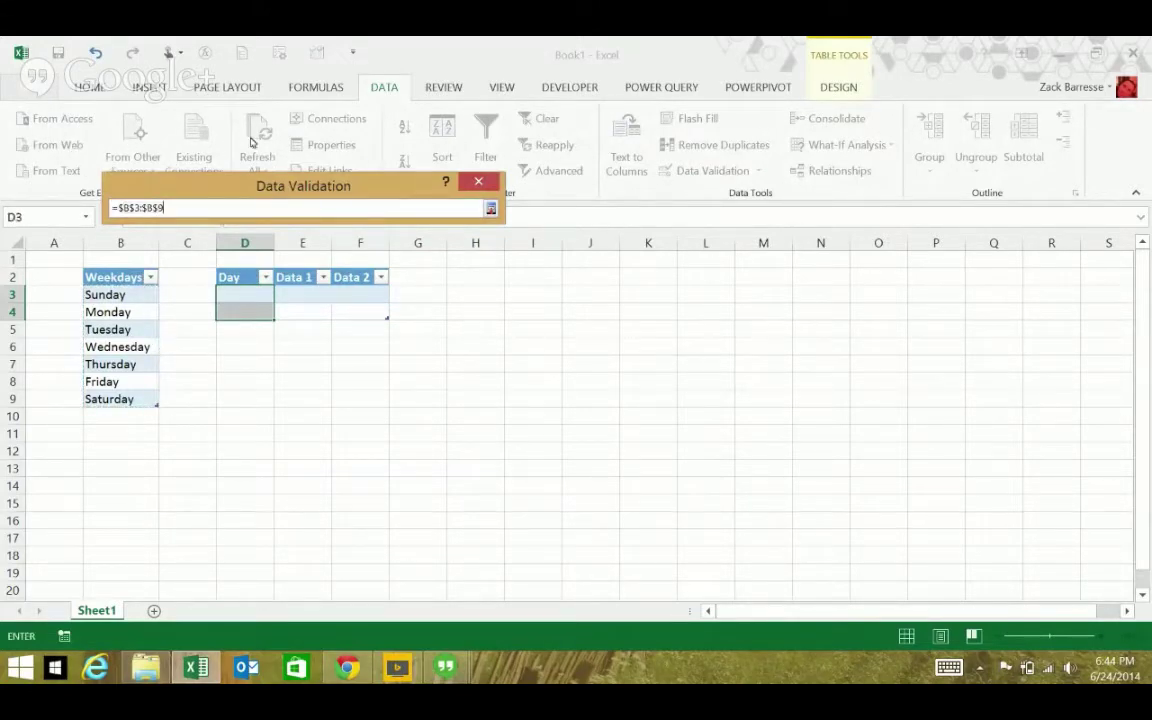
key("Return")
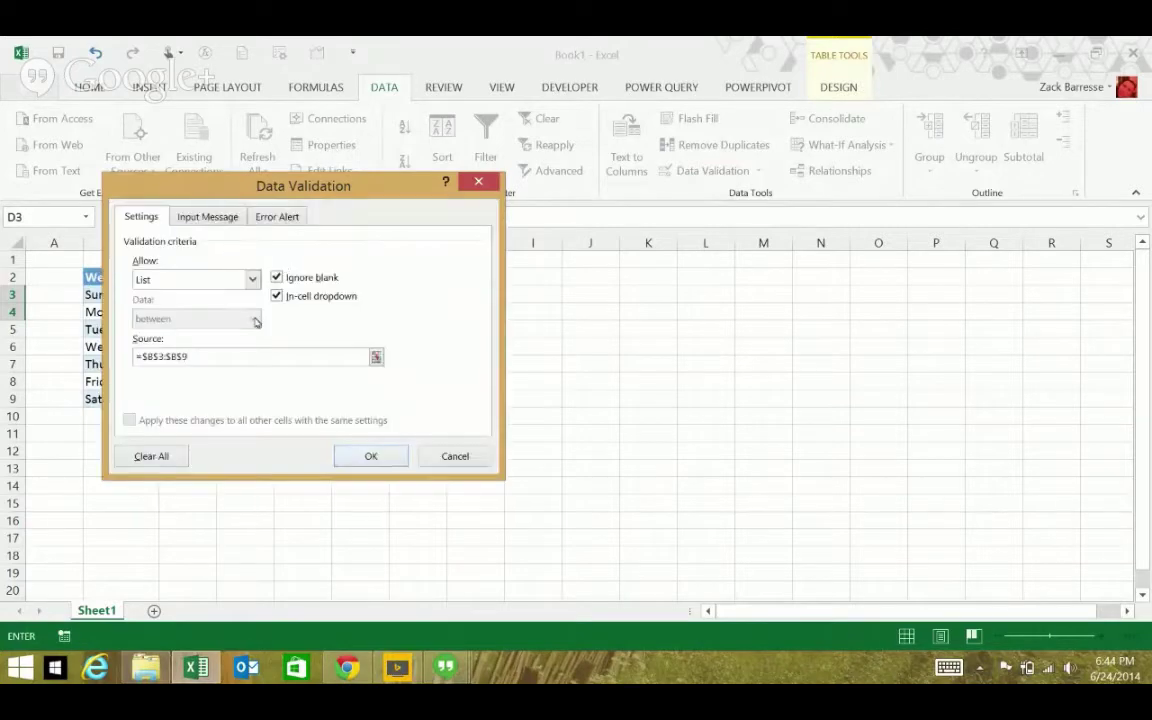
- Try to use the structured reference =Weekdays[Weekday] as the validation list's source, then leave the dialog
mouse_move(187, 356)
left_mouse_down()
mouse_move(133, 356)
mouse_move(146, 356)
left_mouse_up()
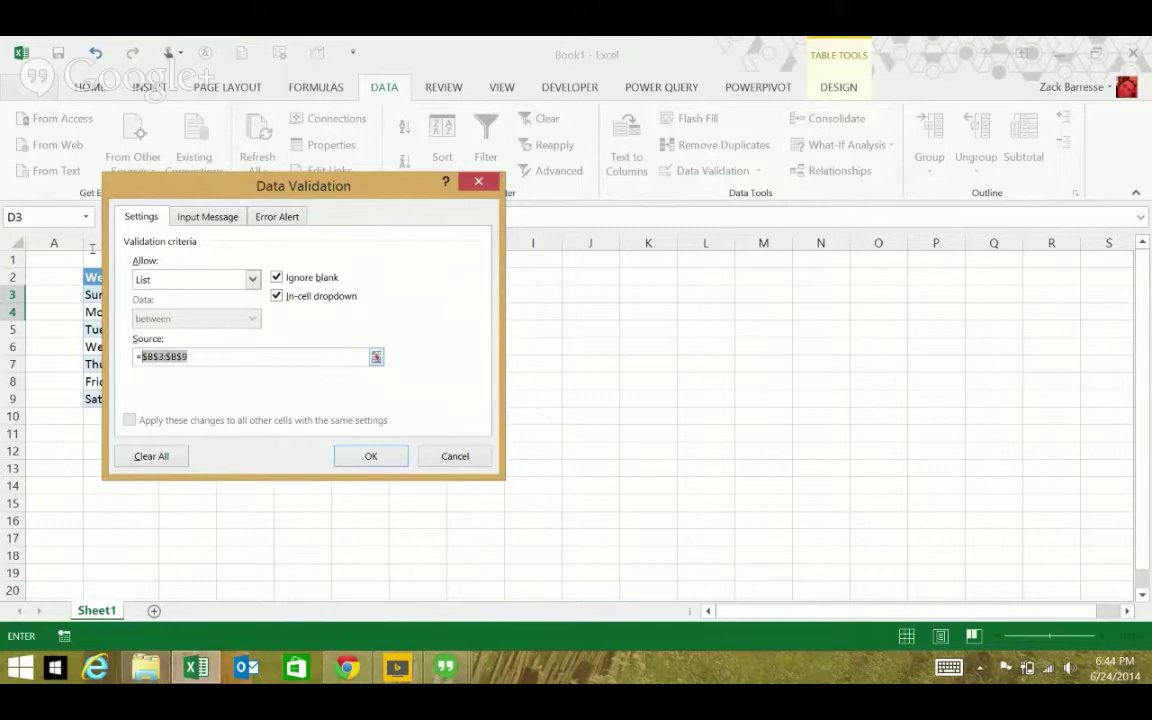
type("Weekdays[Weekday")
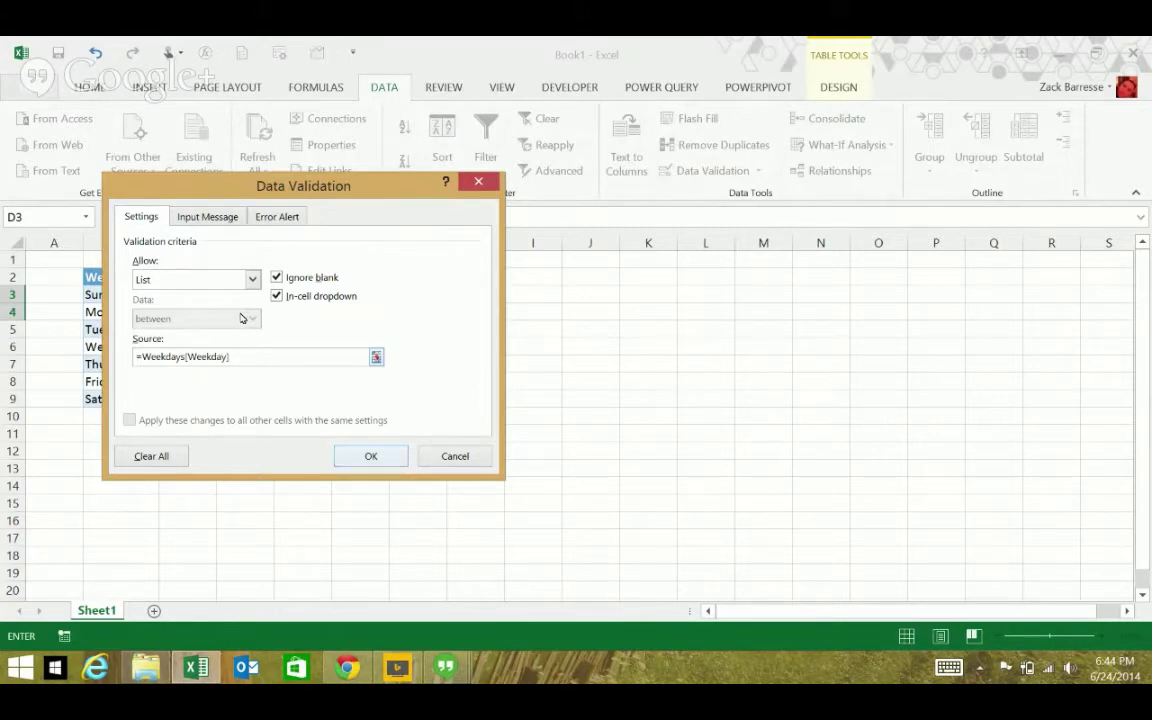
key("Return")
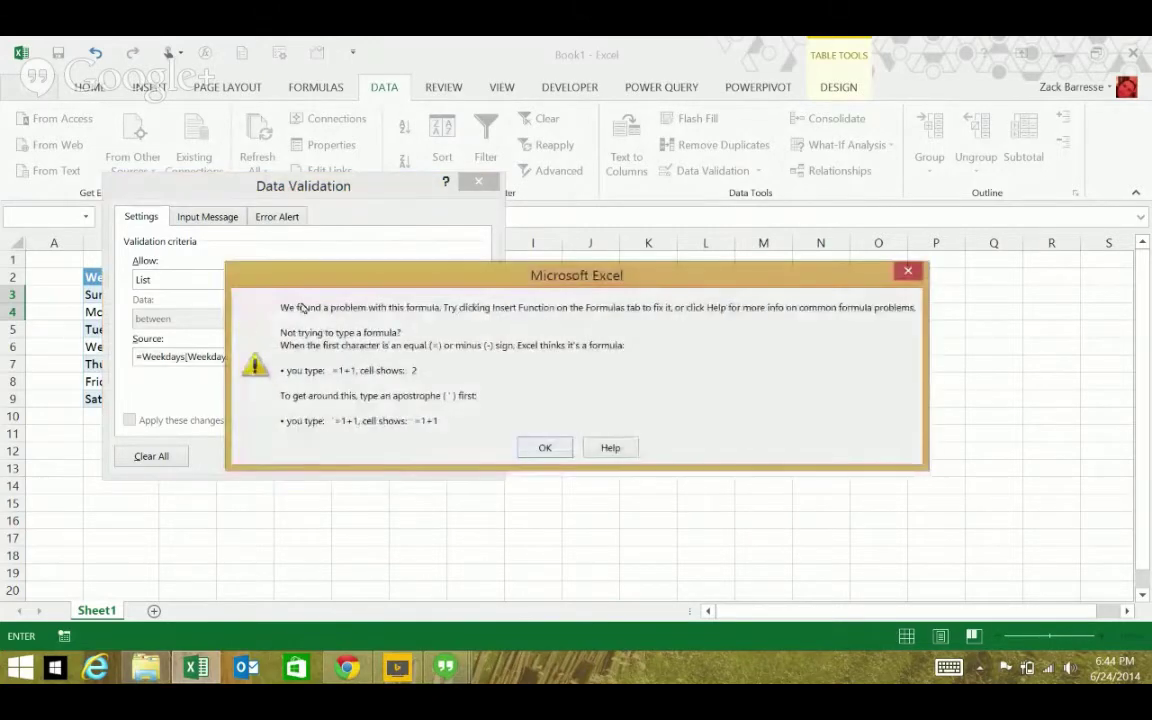
key("Return")
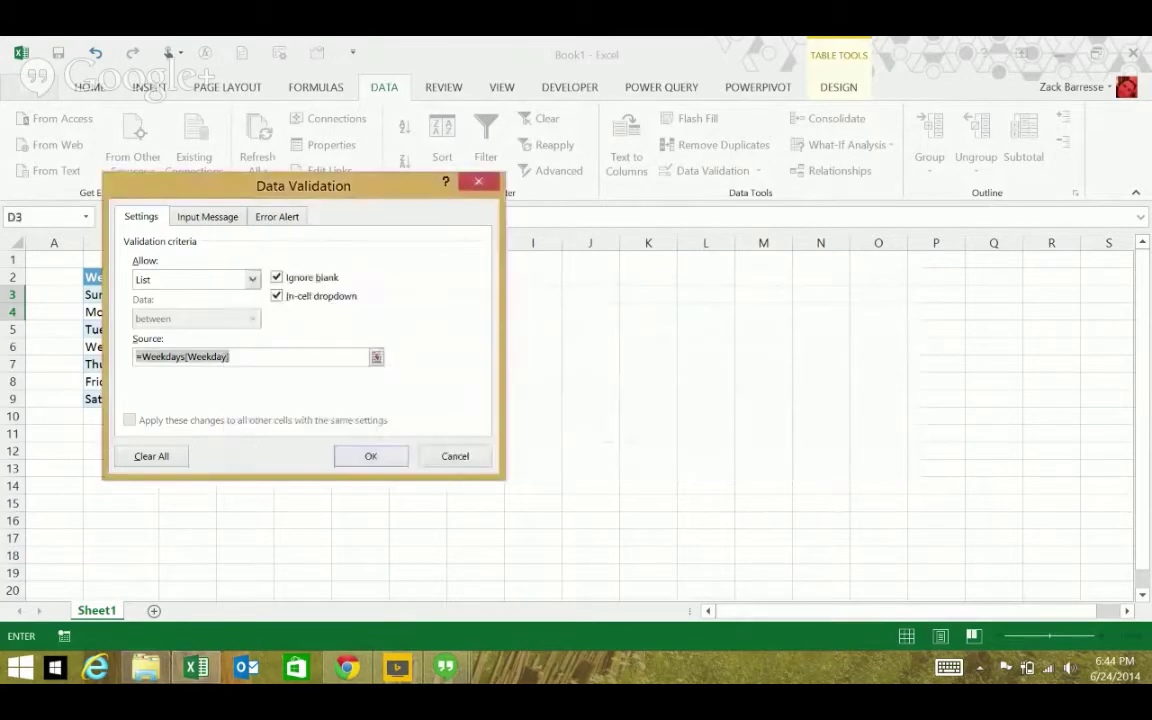
key("Return")
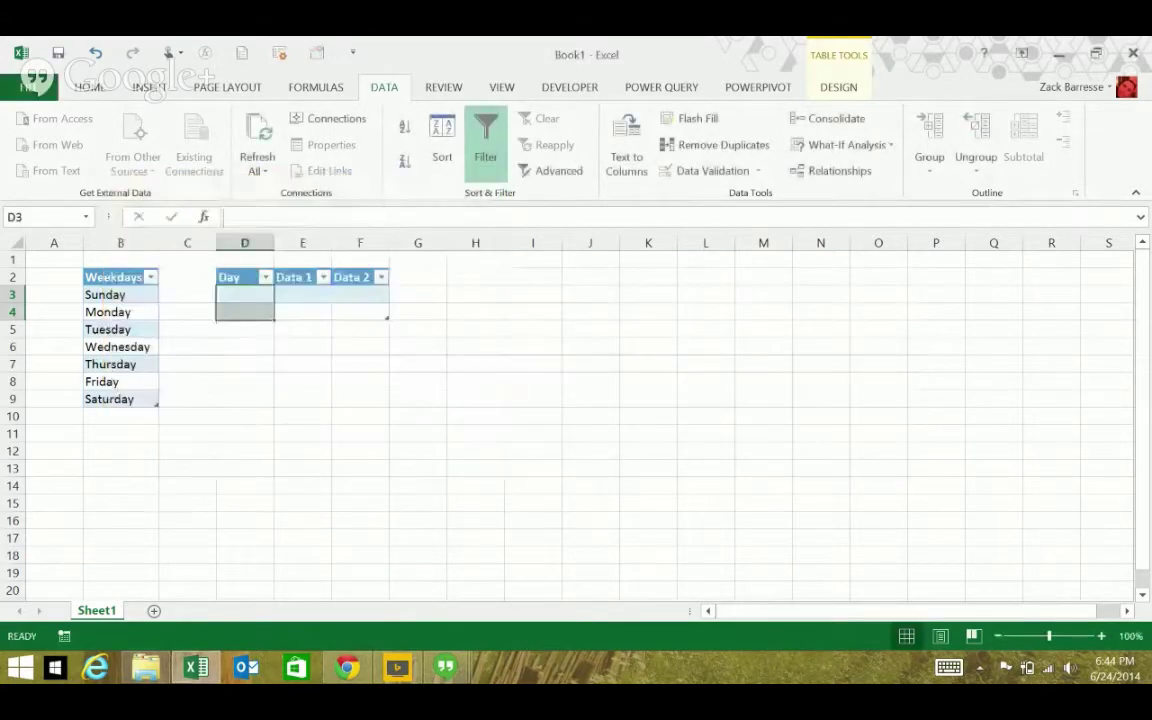
- Define a workbook-scope name Weekday that refers to =Weekdays[Weekdays], the data cells B3:B9
left_click_drag(120, 294, 120, 399)
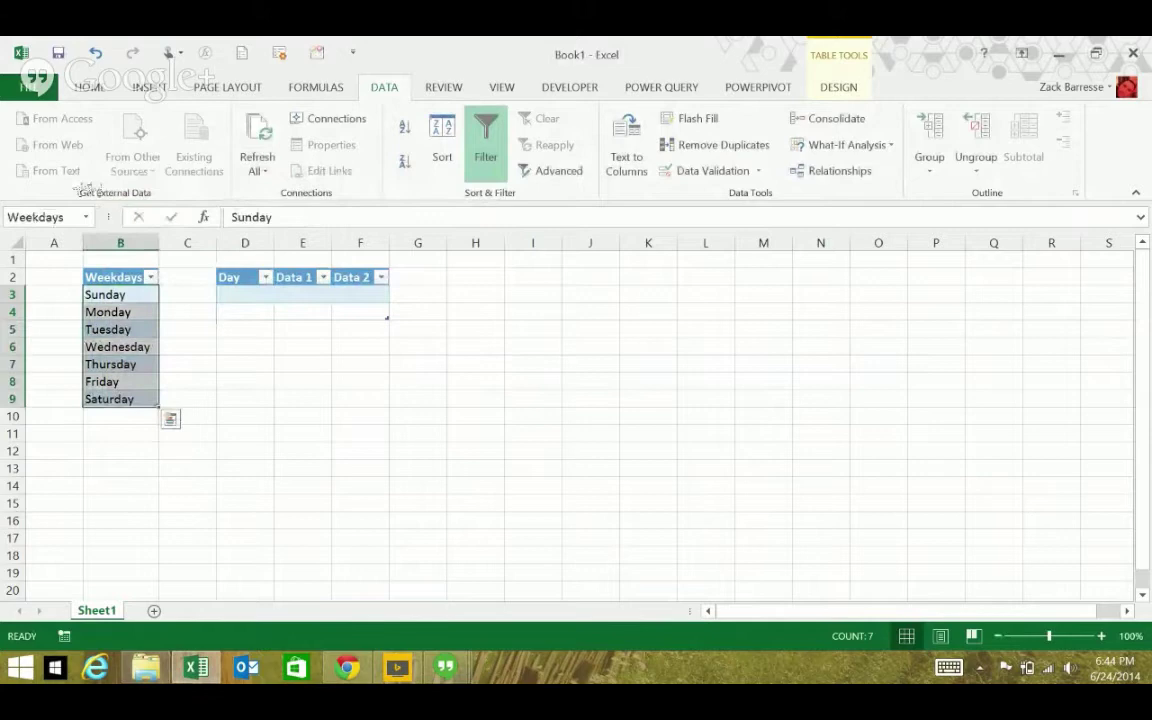
key("XF86AudioRaiseVolume")
key("ctrl+F3")
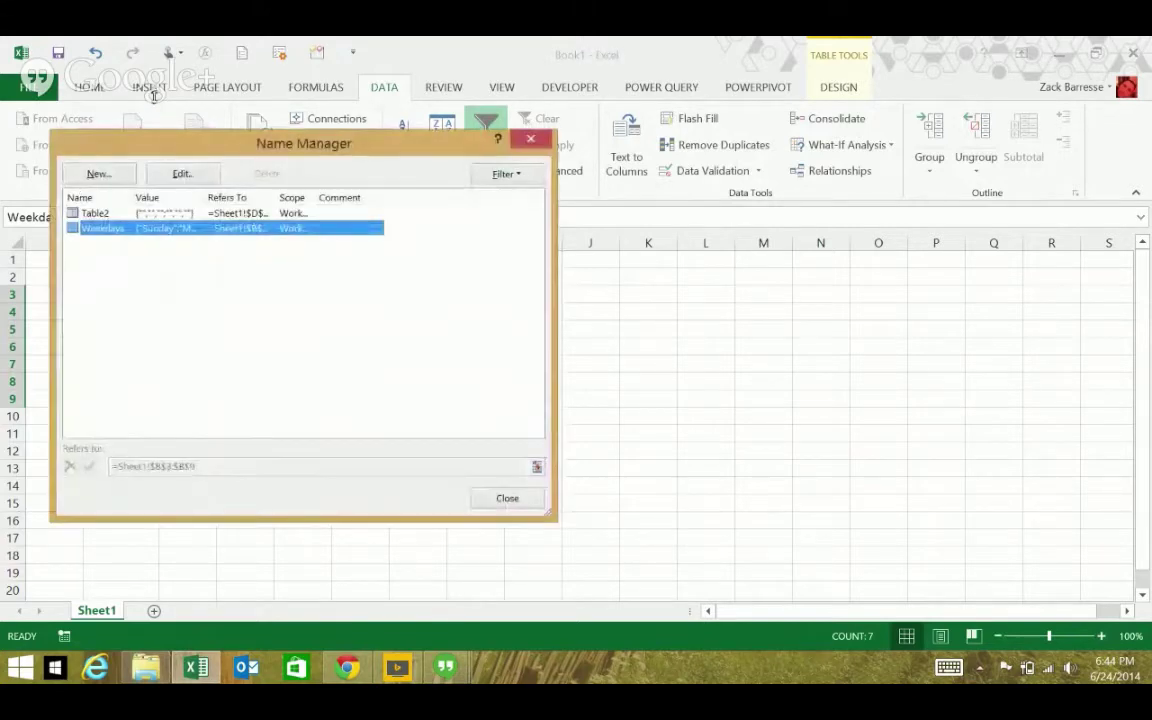
left_click_drag(226, 144, 514, 161)
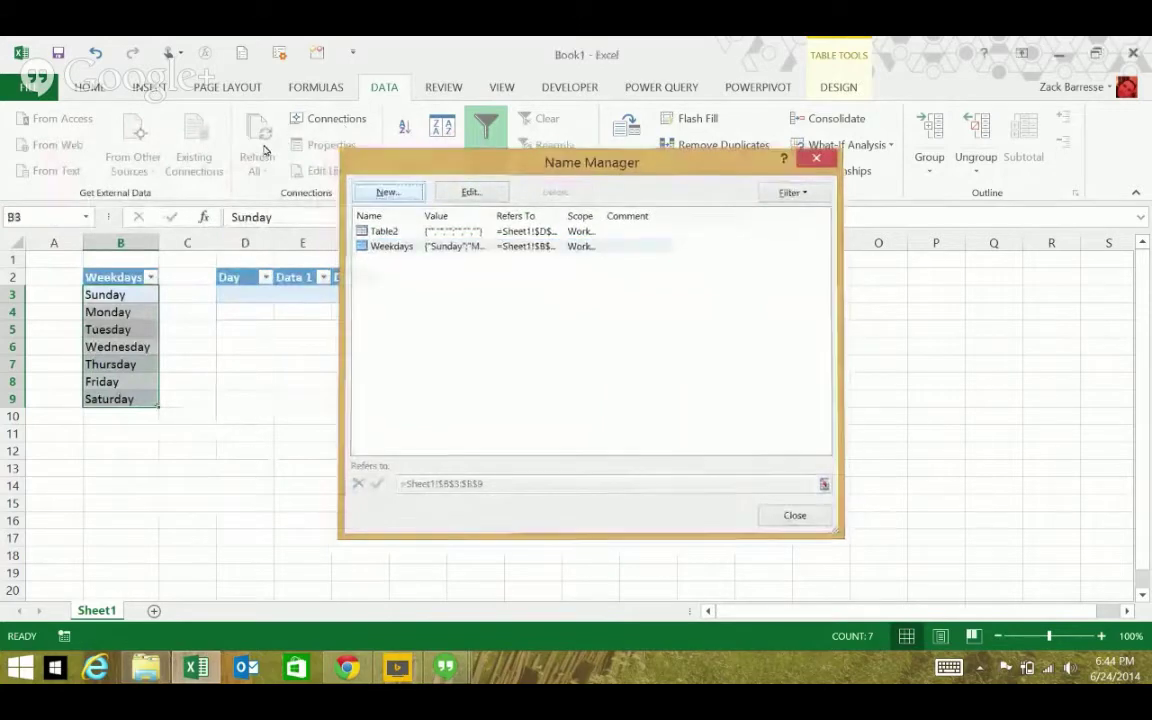
left_click(386, 191)
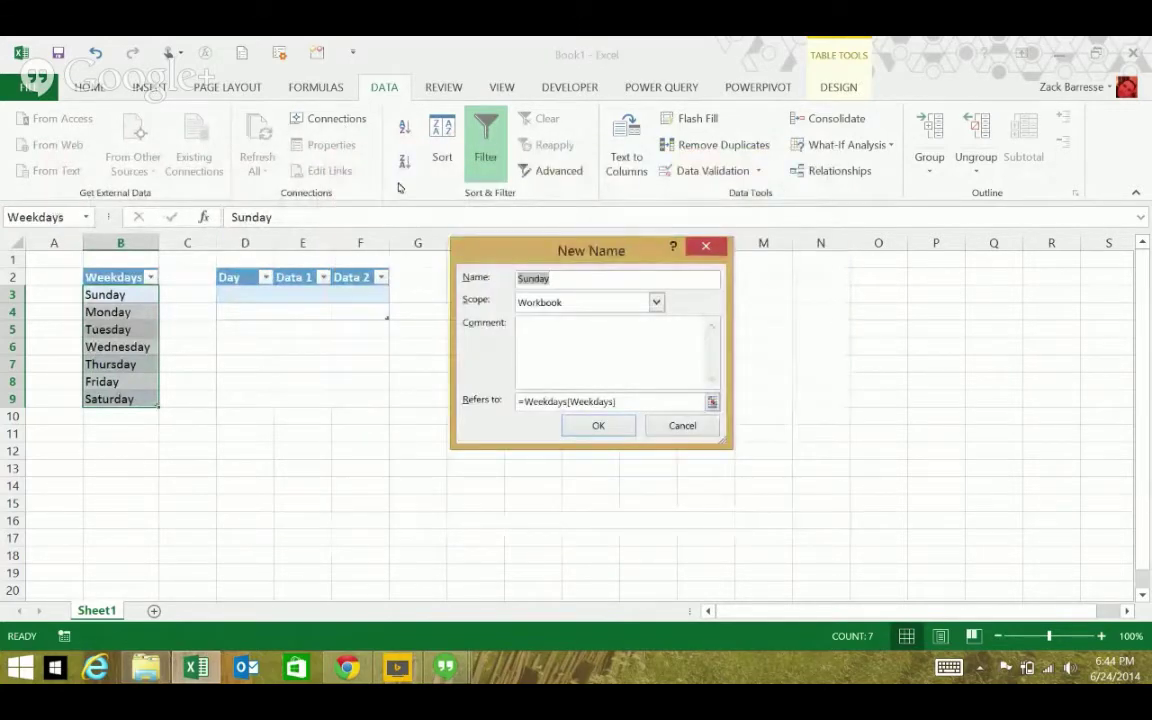
type("Weekda")
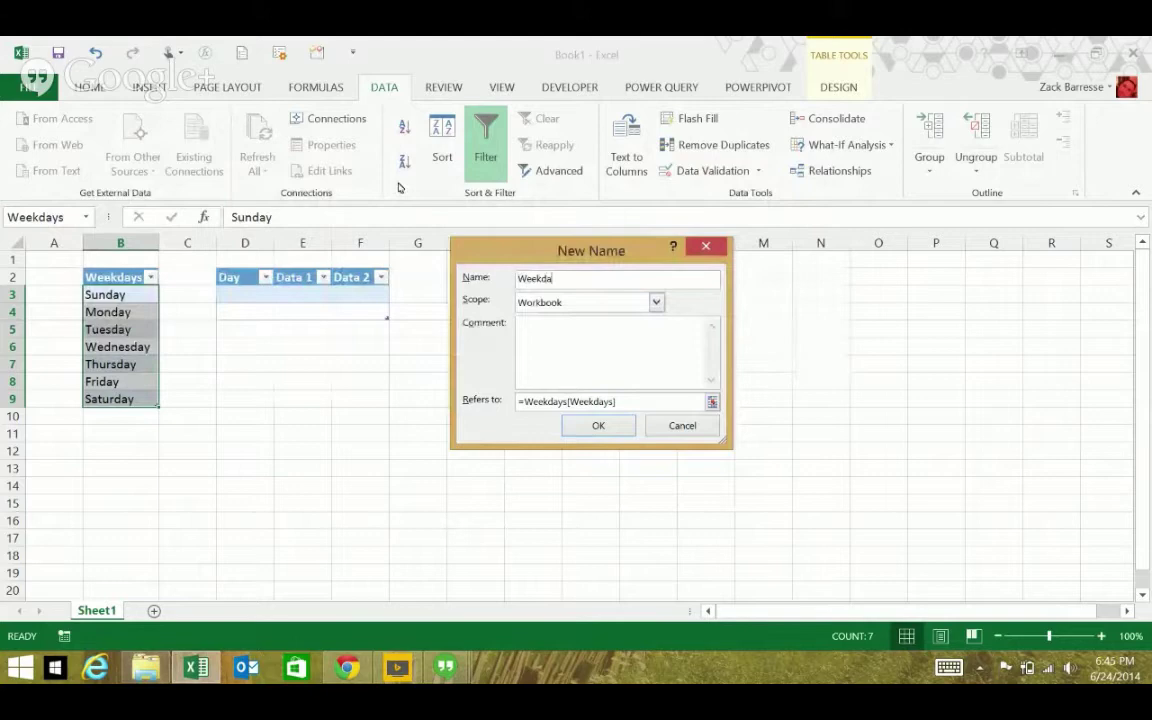
type("y")
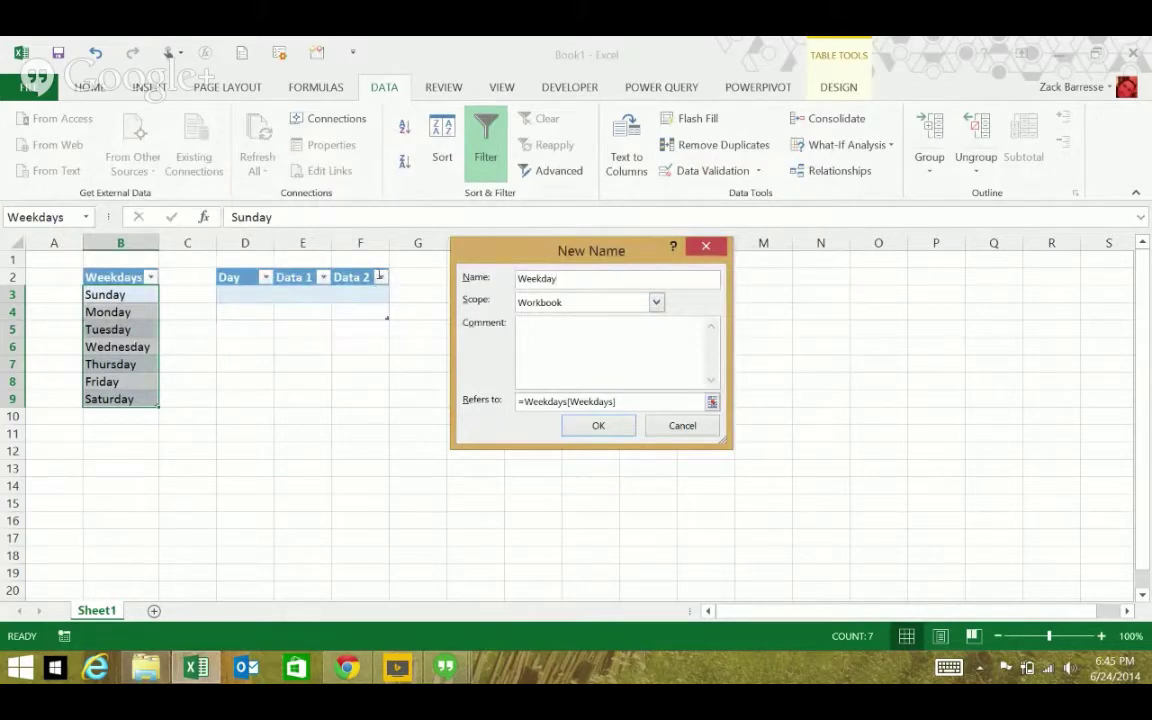
left_click_drag(524, 401, 625, 401)
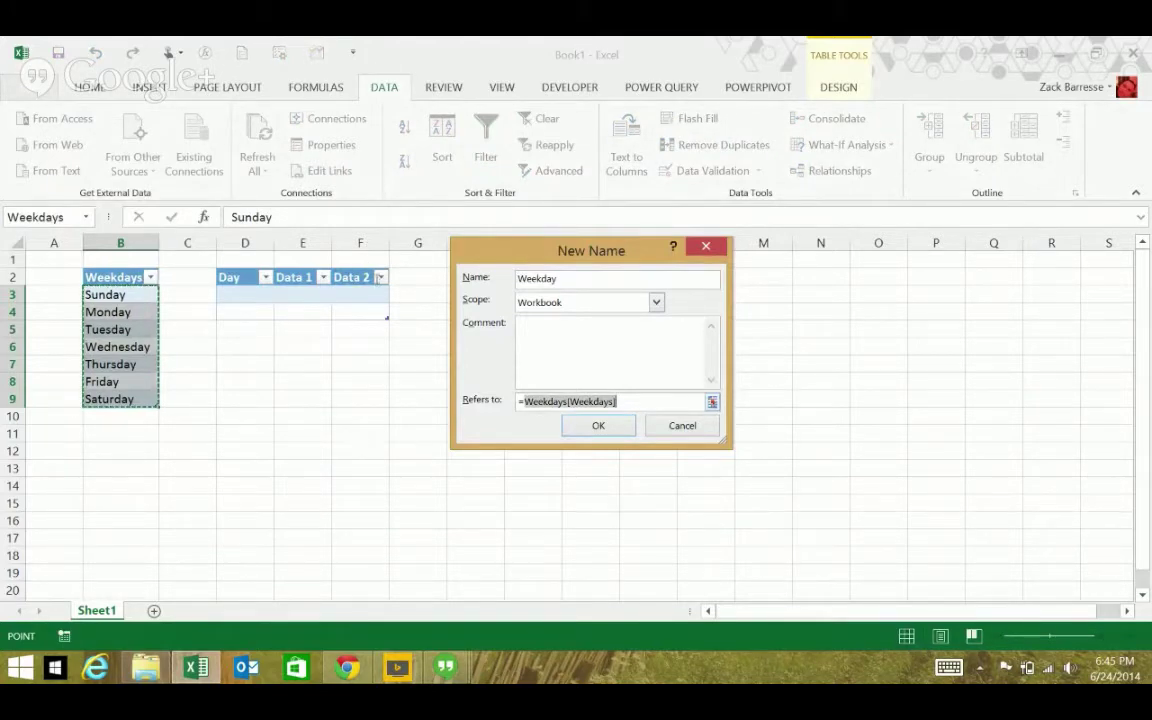
left_click_drag(570, 401, 524, 401)
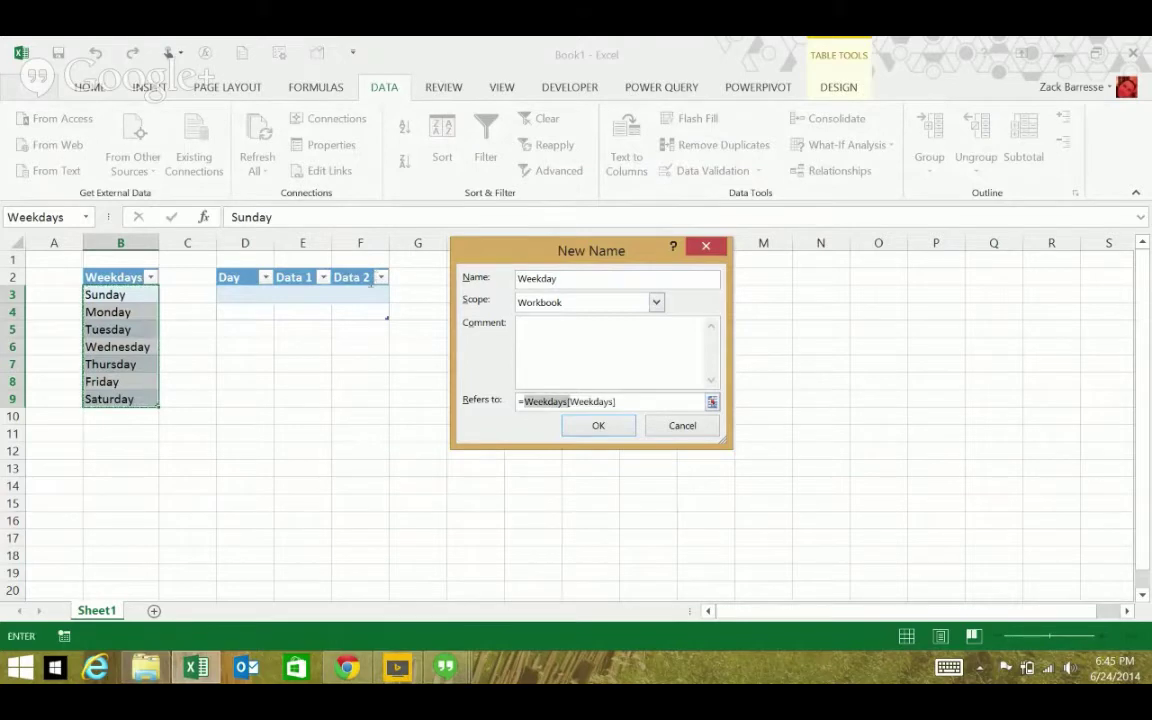
key("Return")
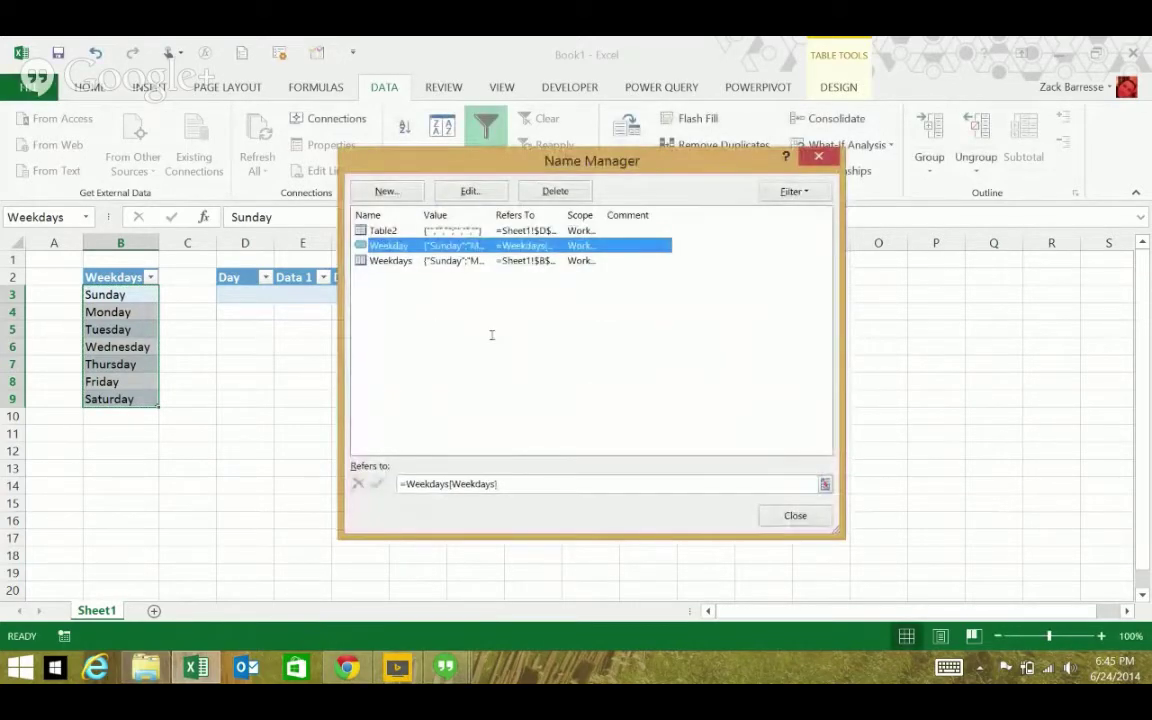
key("Escape")
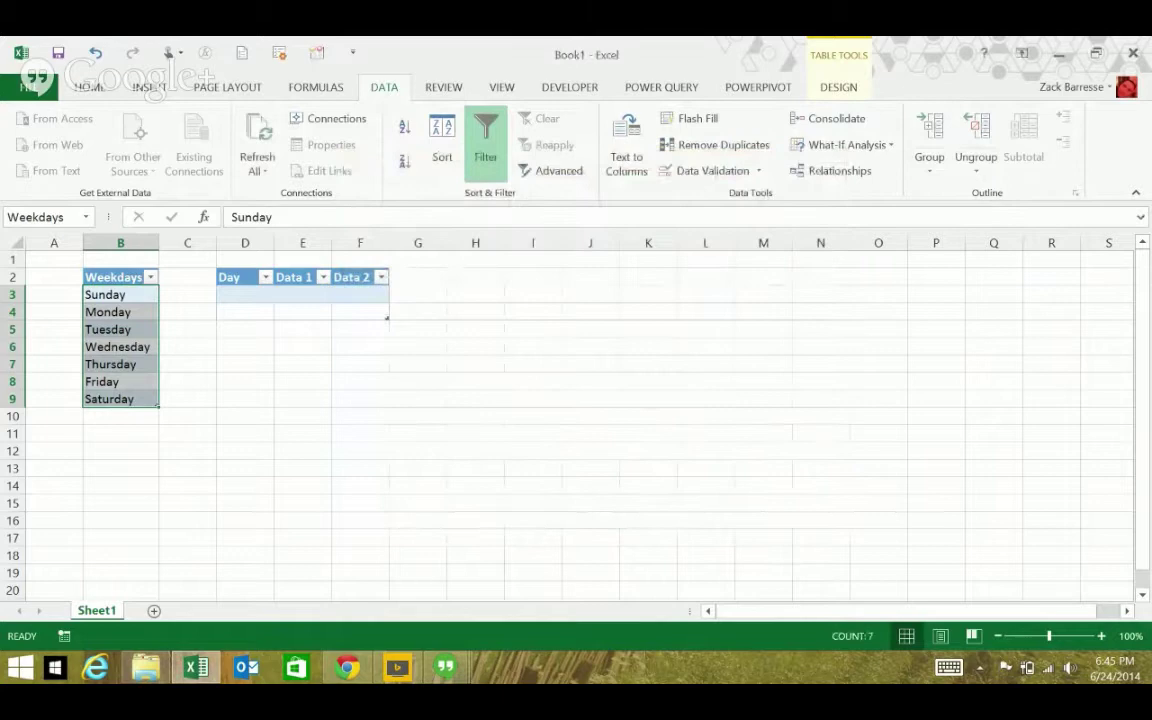
- Apply a List data validation rule to Day cells D3:D4 with =weekday as its source
left_click_drag(245, 294, 245, 311)
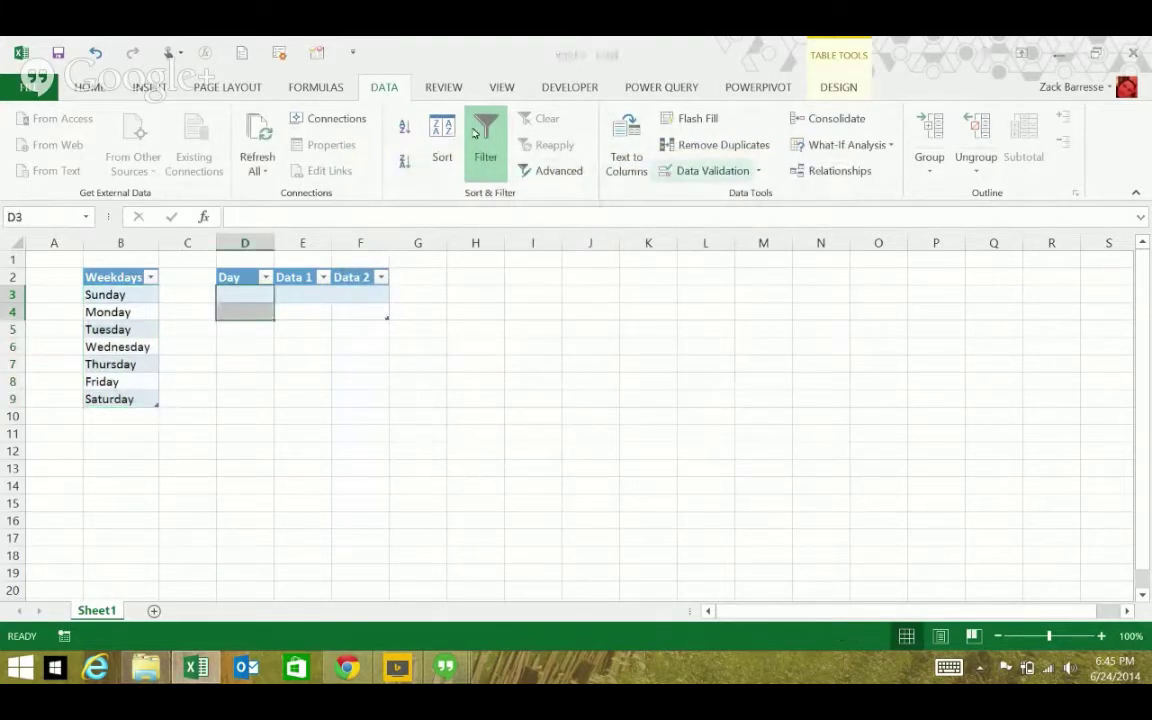
left_click(700, 170)
key("Tab")
key("l")
key("Tab")
type("=")
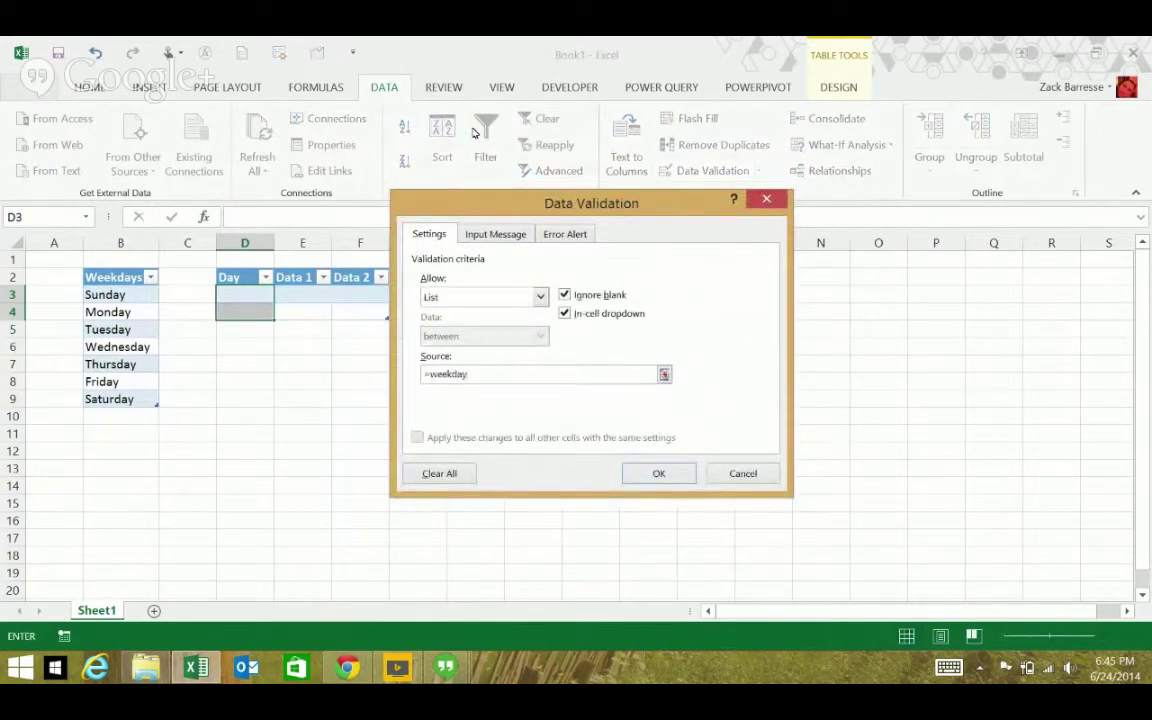
key("Return")
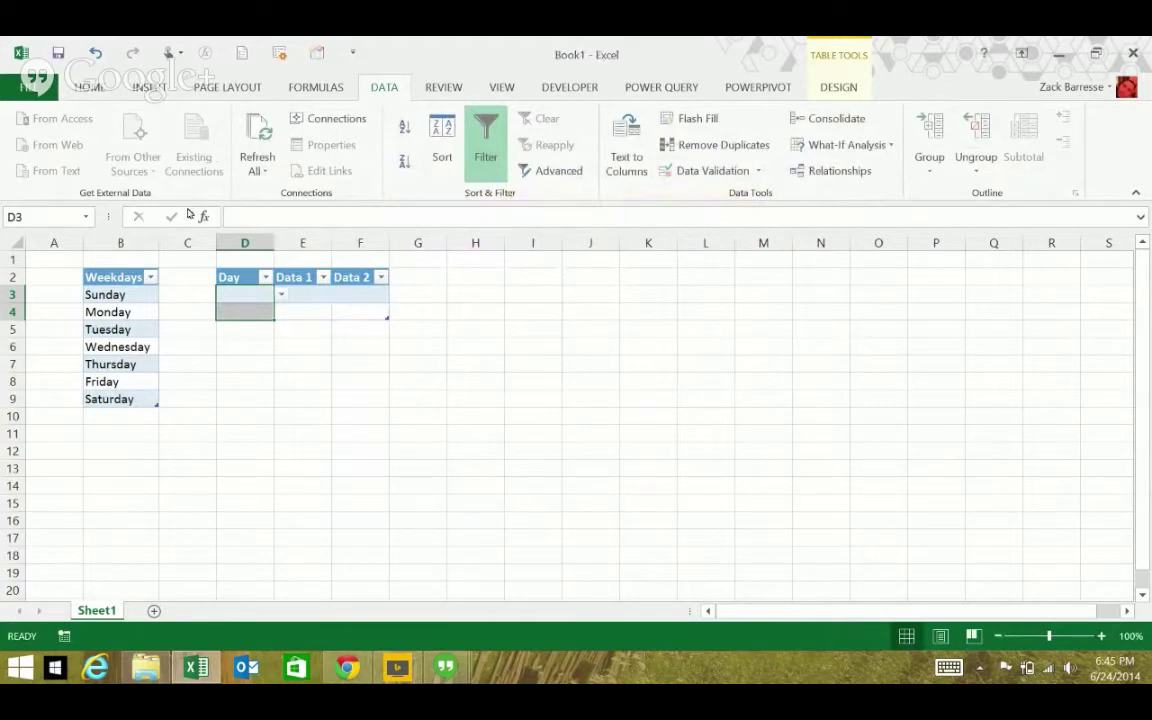
- Look through the entries offered by cell D3's validation list without choosing one
key("alt+Down")
key("Down")
key("Down")
key("Down")
key("Down")
key("Down")
key("Down")
key("Down")
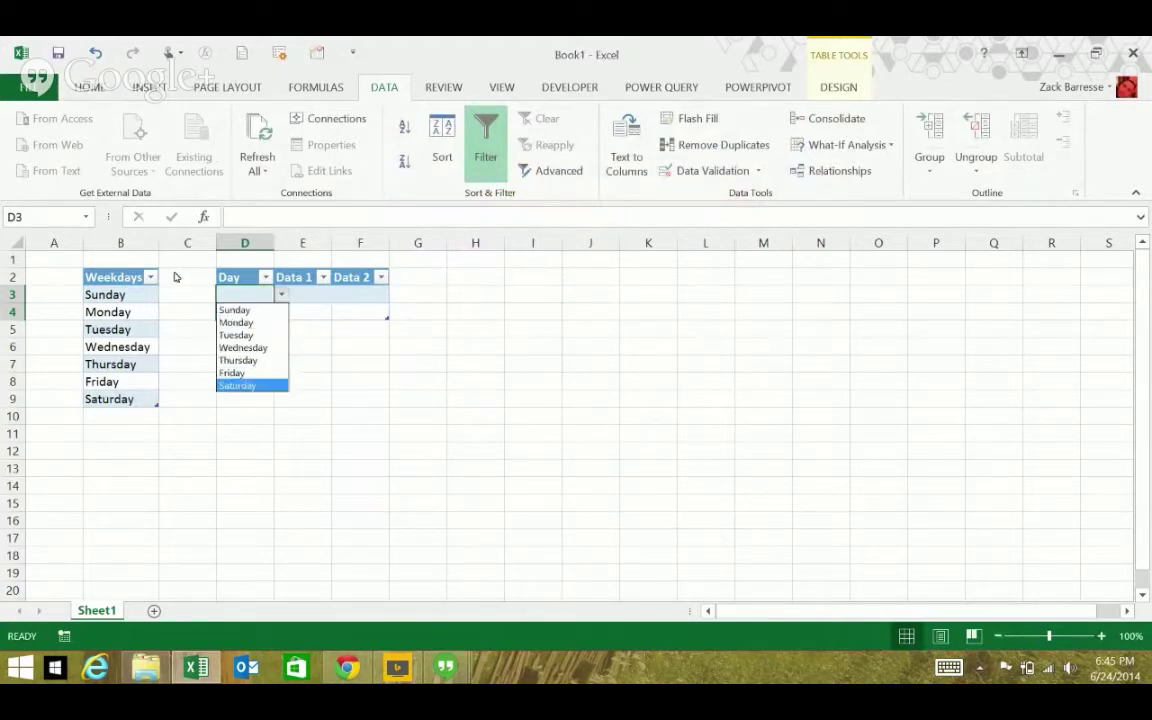
key("Up")
key("Up")
key("Up")
key("Up")
key("Up")
key("Up")
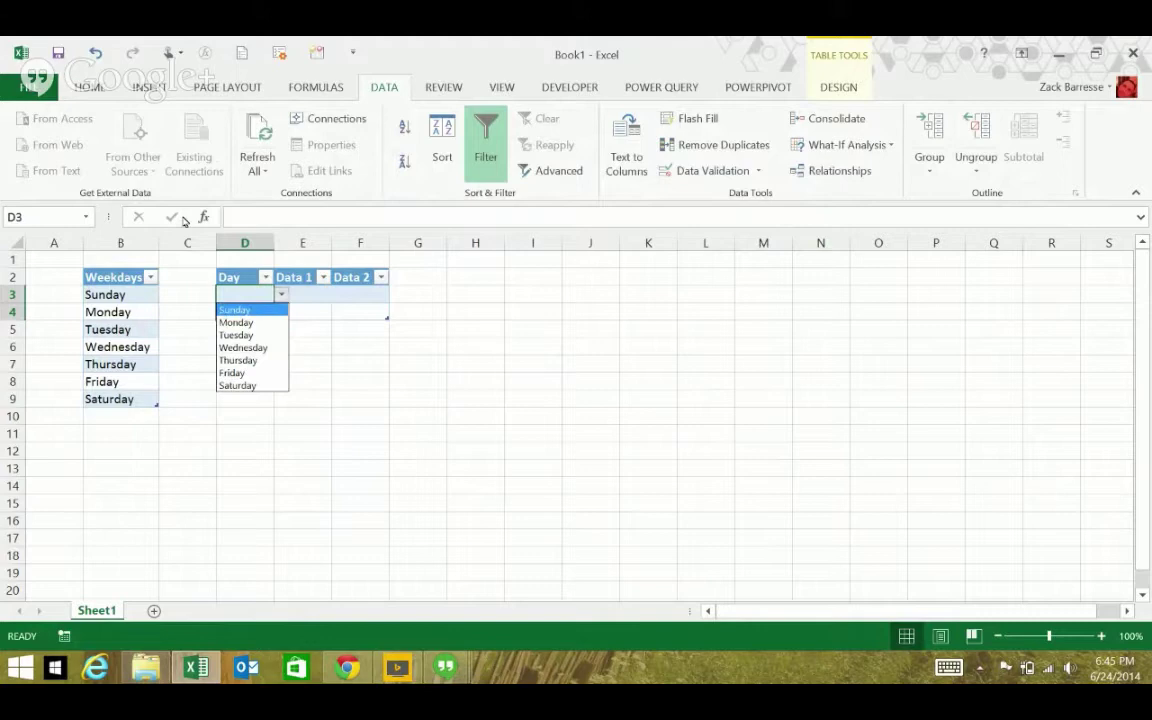
key("Down")
key("Down")
key("Down")
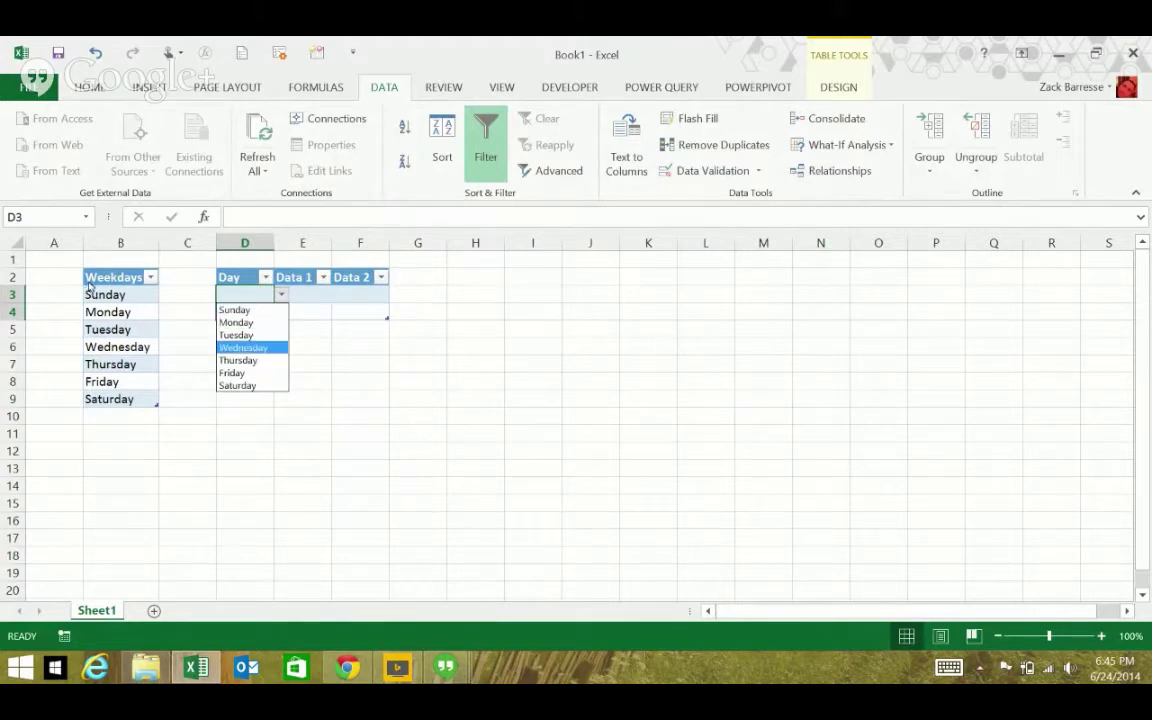
key("Escape")
- Delete the Saturday row at the end of the Weekdays table
key("Left")
key("Left")
key("ctrl+Down")
key("Down")
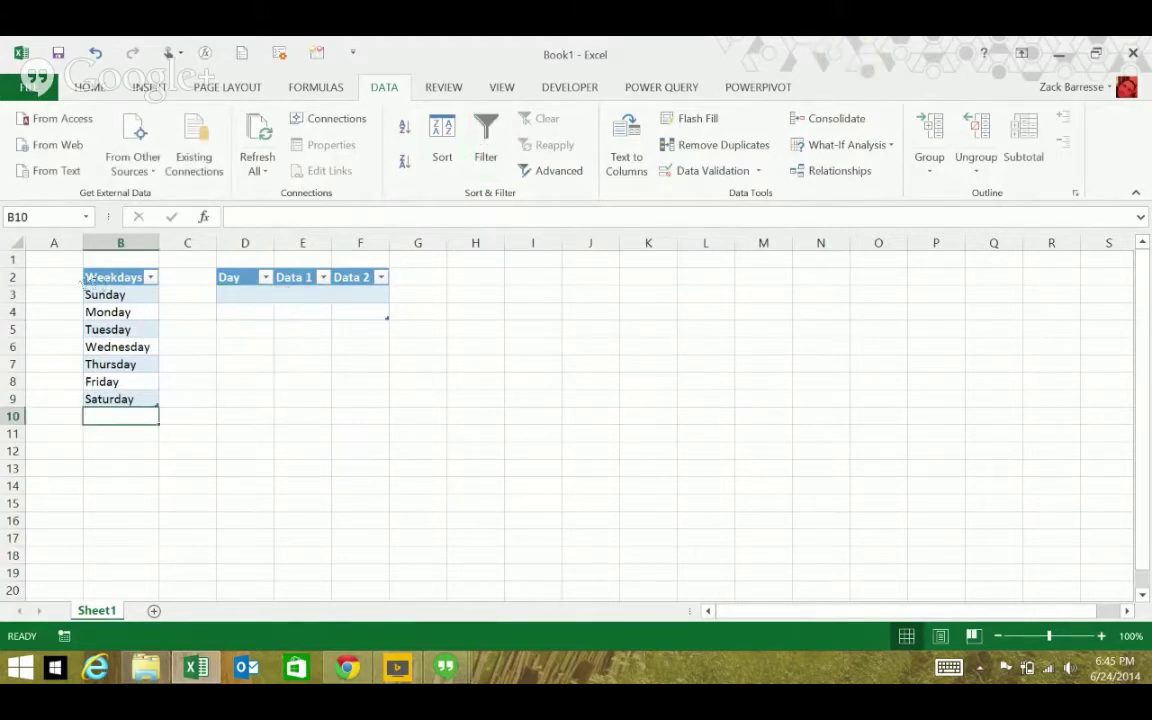
key("shift+space")
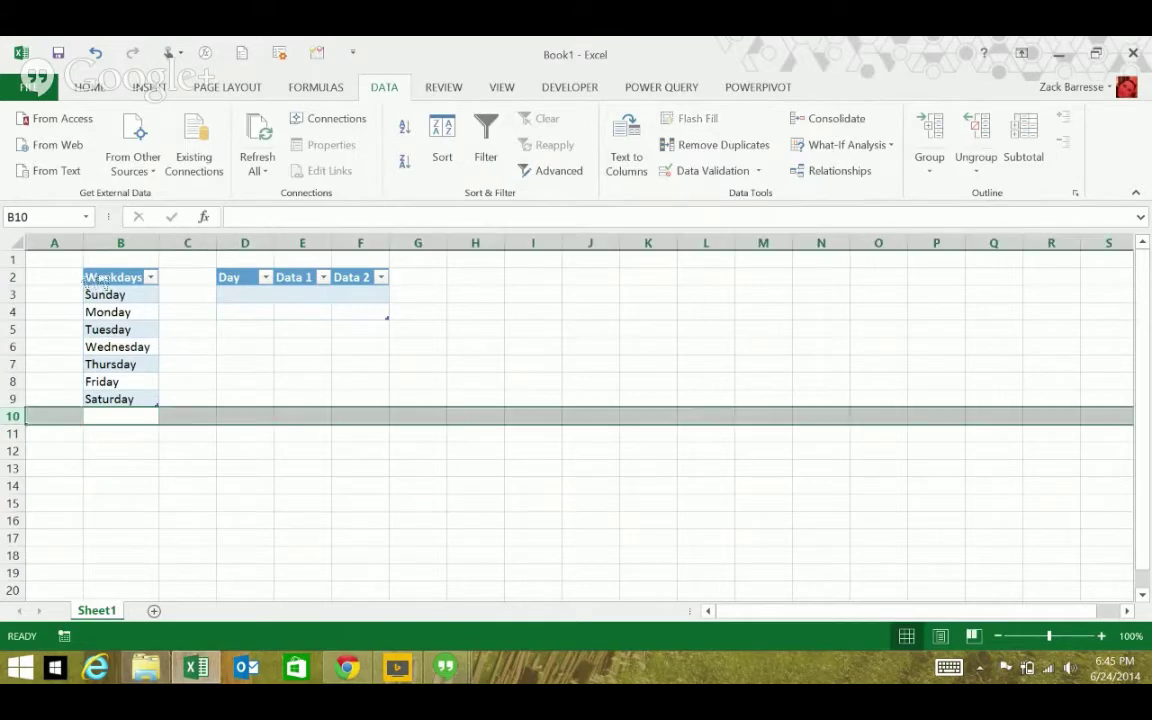
key("Up")
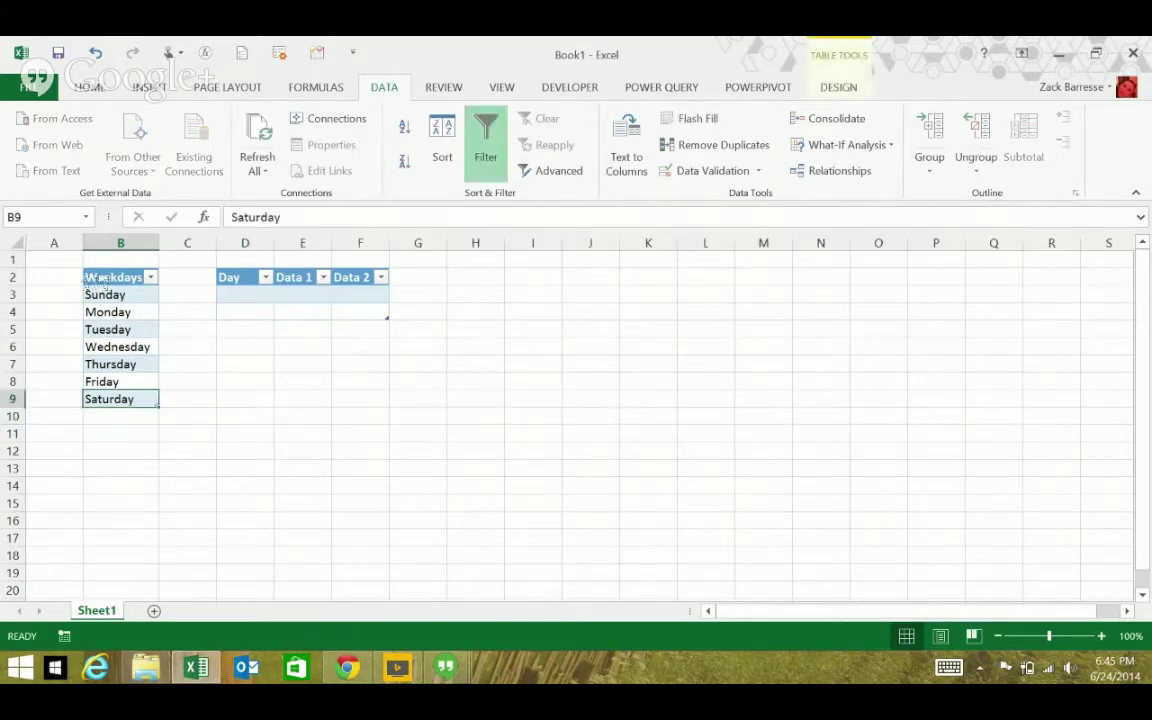
key("shift+space")
key("shift+space")
key("ctrl+minus")
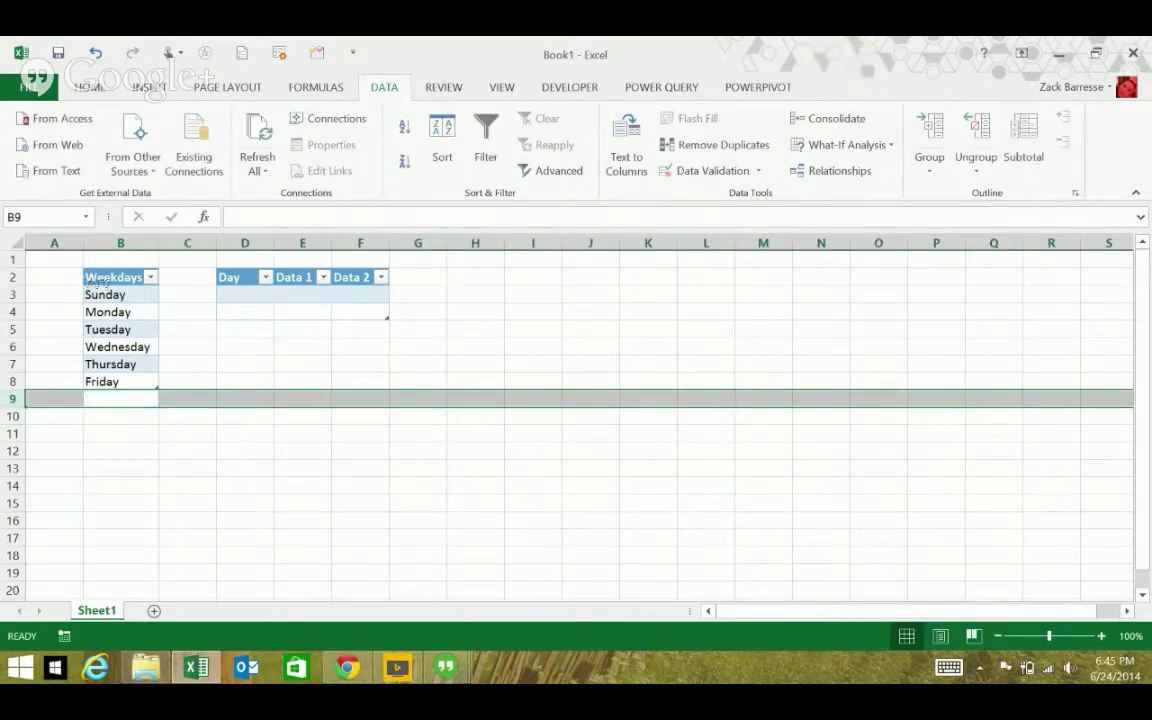
- Check whether cell D3's validation list reflects the shortened Weekdays table, leaving the cell empty
left_click(244, 294)
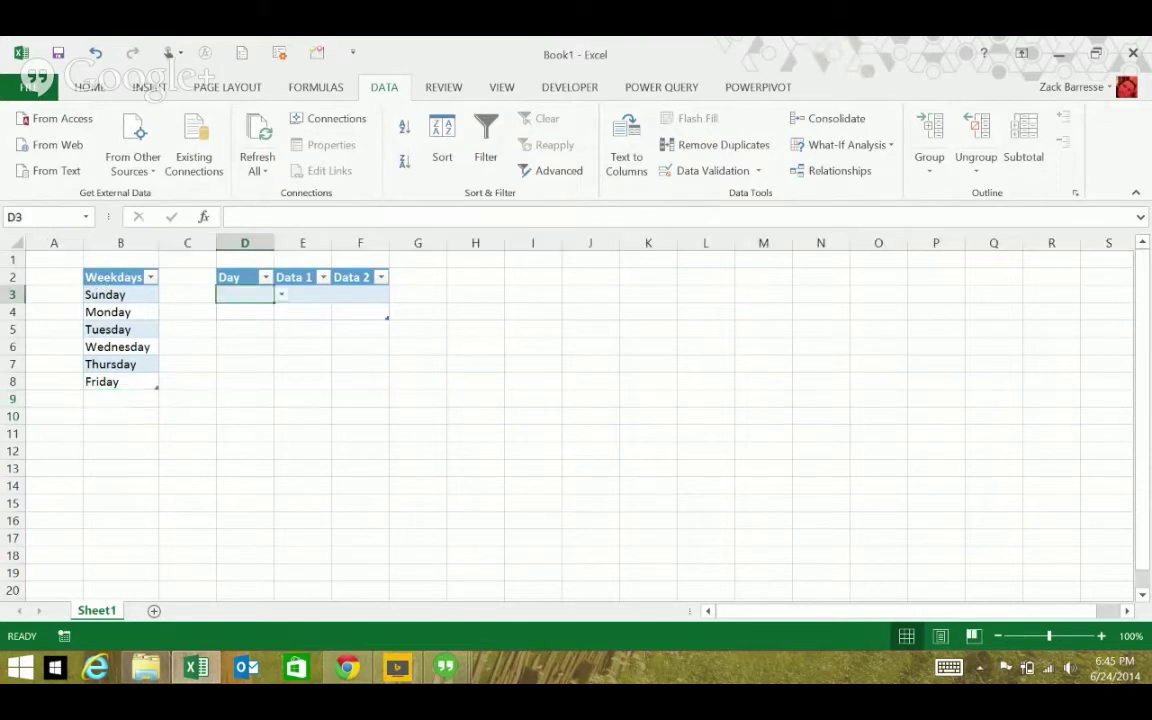
key("alt+Down")
key("Down")
key("Down")
key("Down")
key("Down")
key("Down")
key("Down")
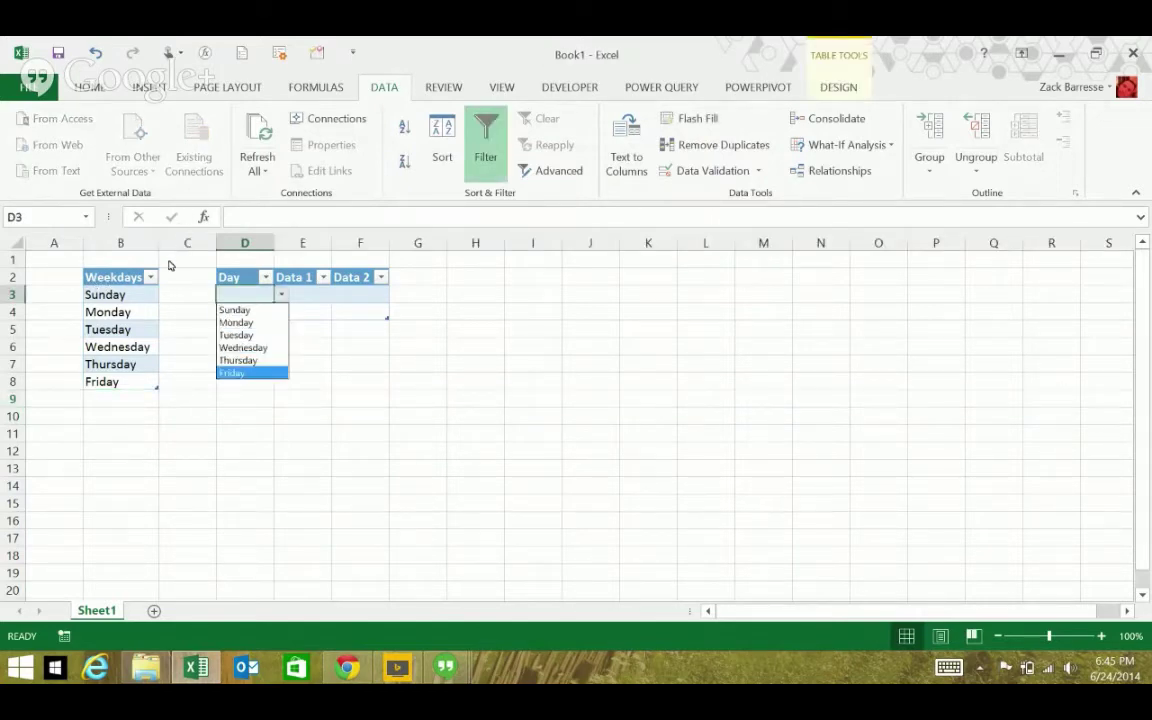
key("Up")
key("Up")
key("Up")
key("Up")
key("Down")
key("Down")
key("Down")
key("Down")
key("Escape")
- Add Saturday in B9, directly below Friday, to extend the Weekdays table
key("Left")
key("Left")
key("ctrl+Down")
key("Down")
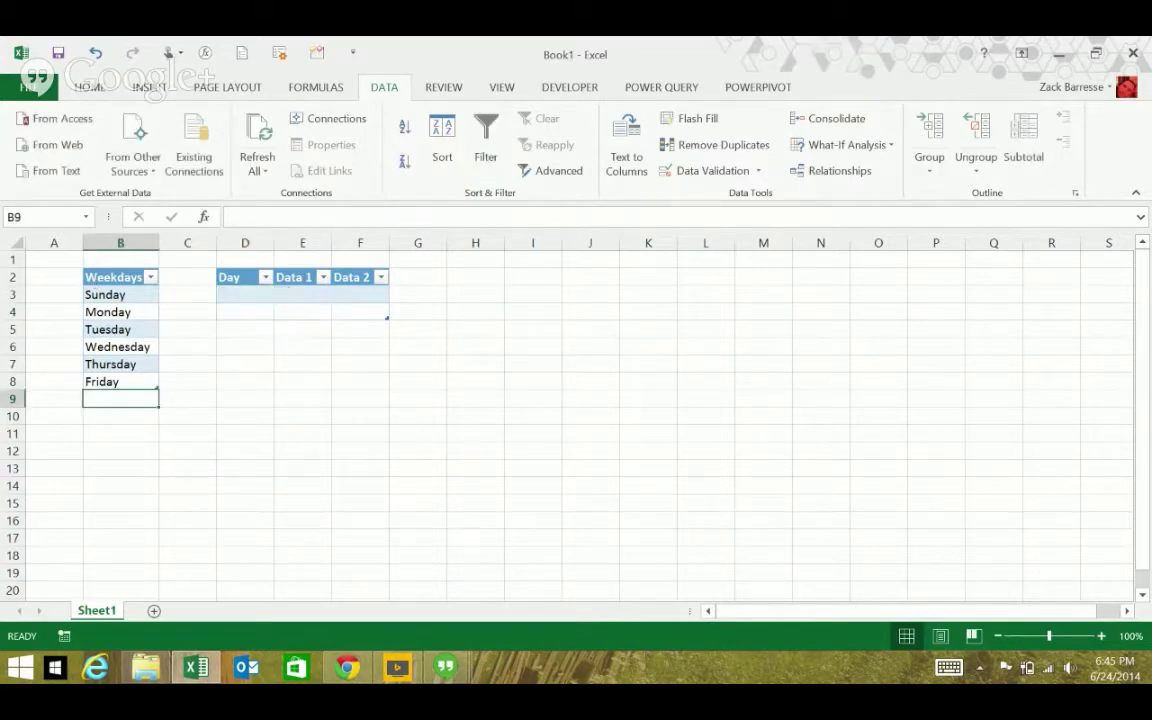
type("Saturday")
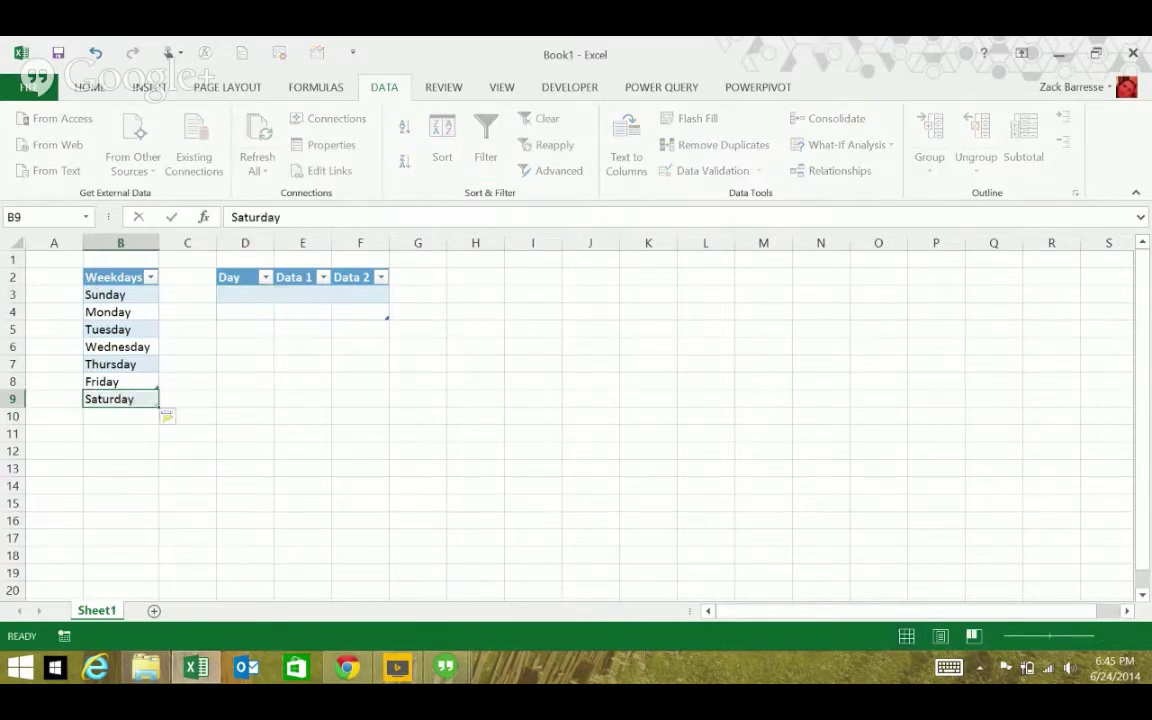
key("Return")
- Check cell D3's validation list against the extended Weekdays table, leaving the cell empty
key("Right")
key("Right")
key("ctrl+Up")
key("Down")
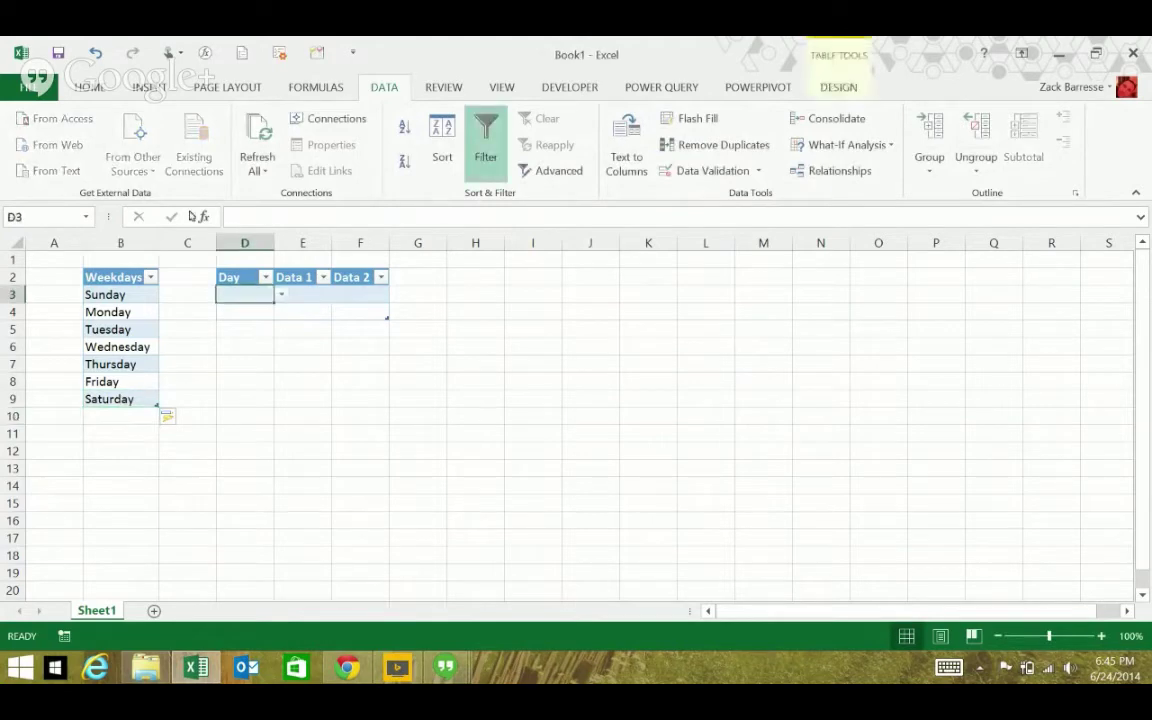
key("alt+Down")
key("Down")
key("Down")
key("Down")
key("Down")
key("Down")
key("Down")
key("Down")
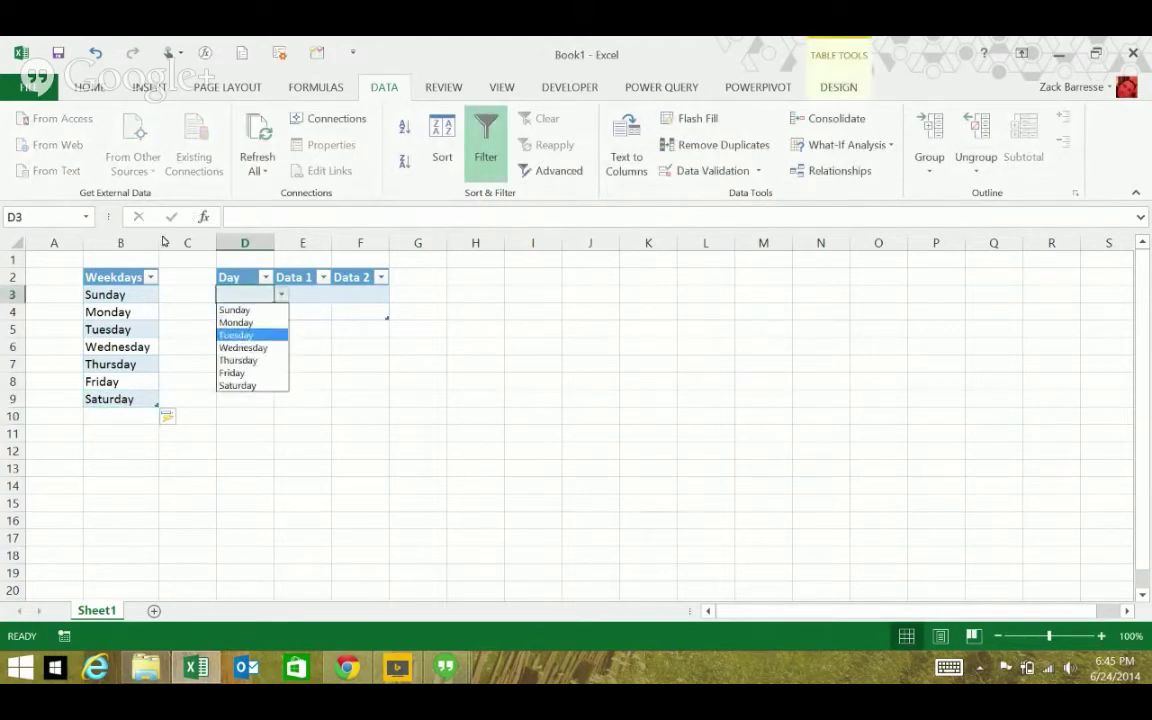
key("Up")
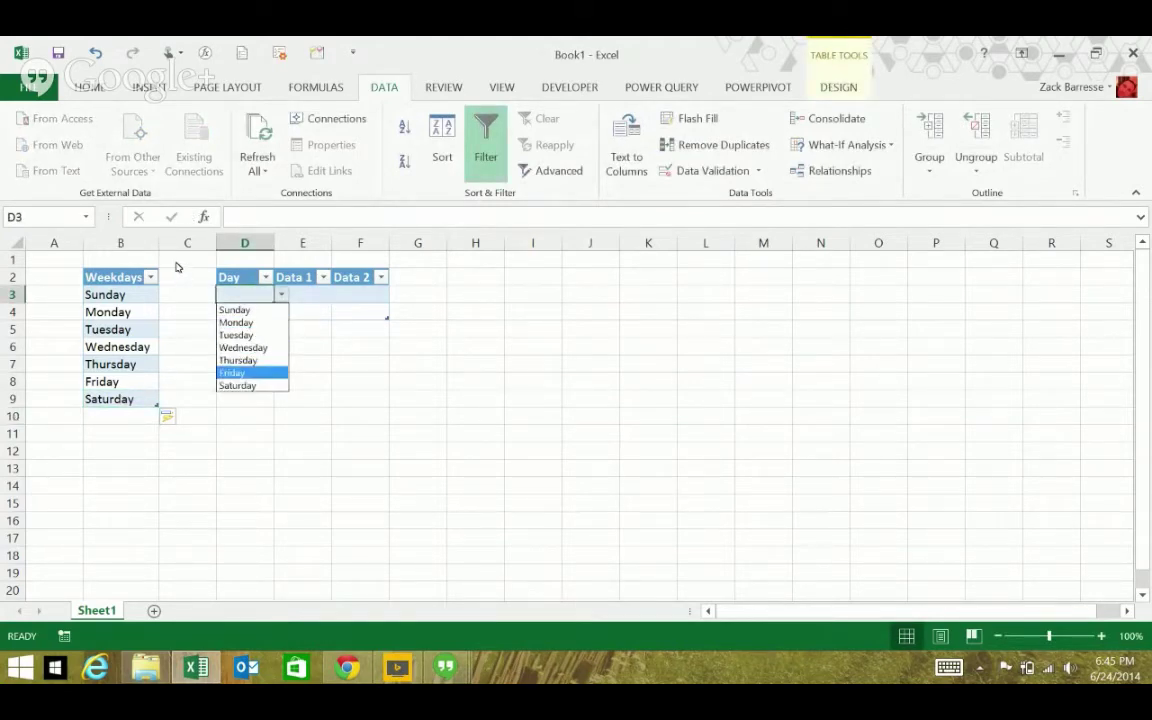
key("Down")
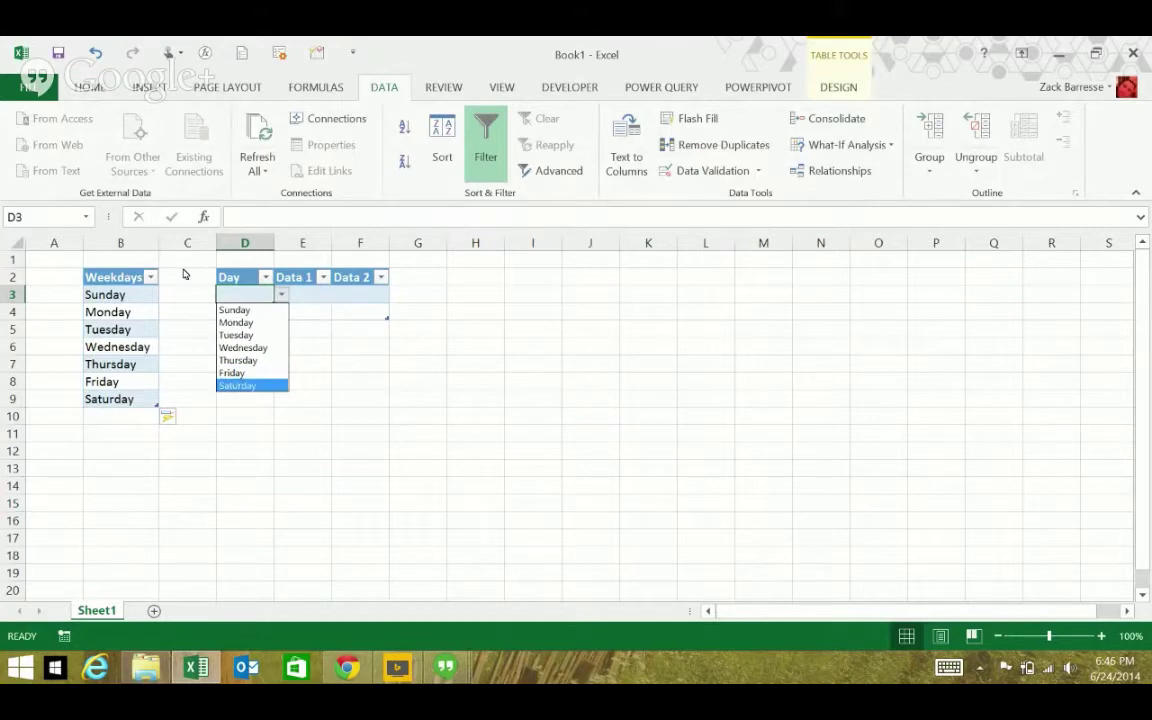
key("Up")
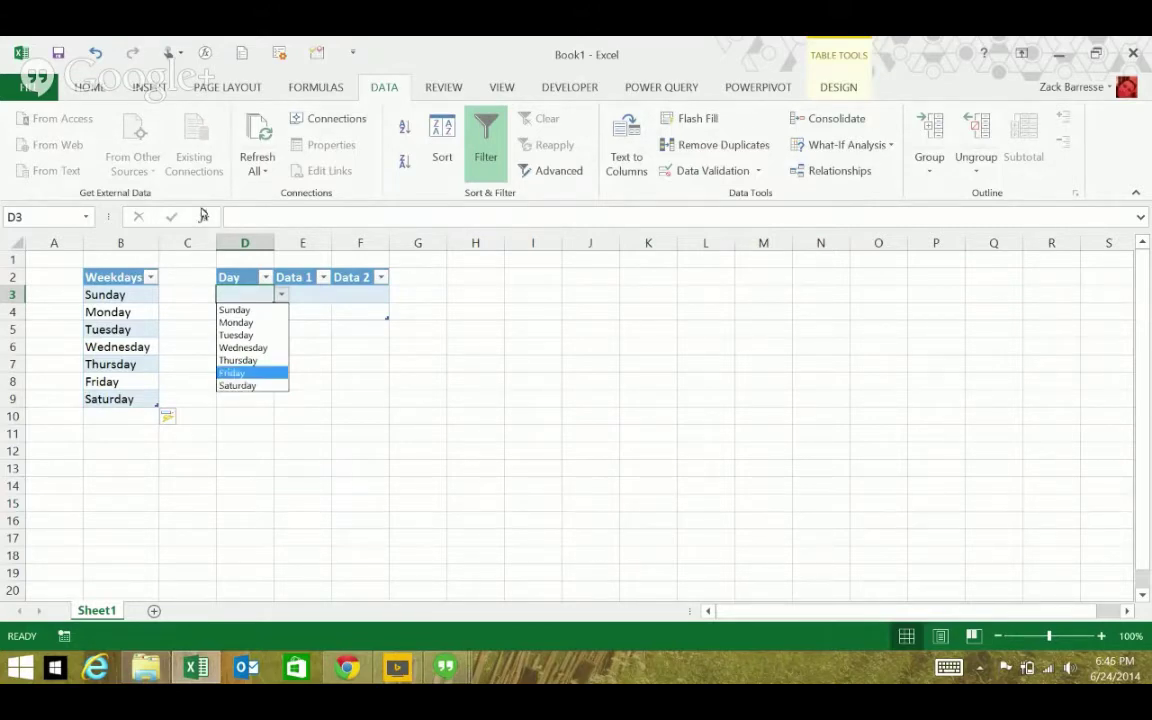
key("Escape")
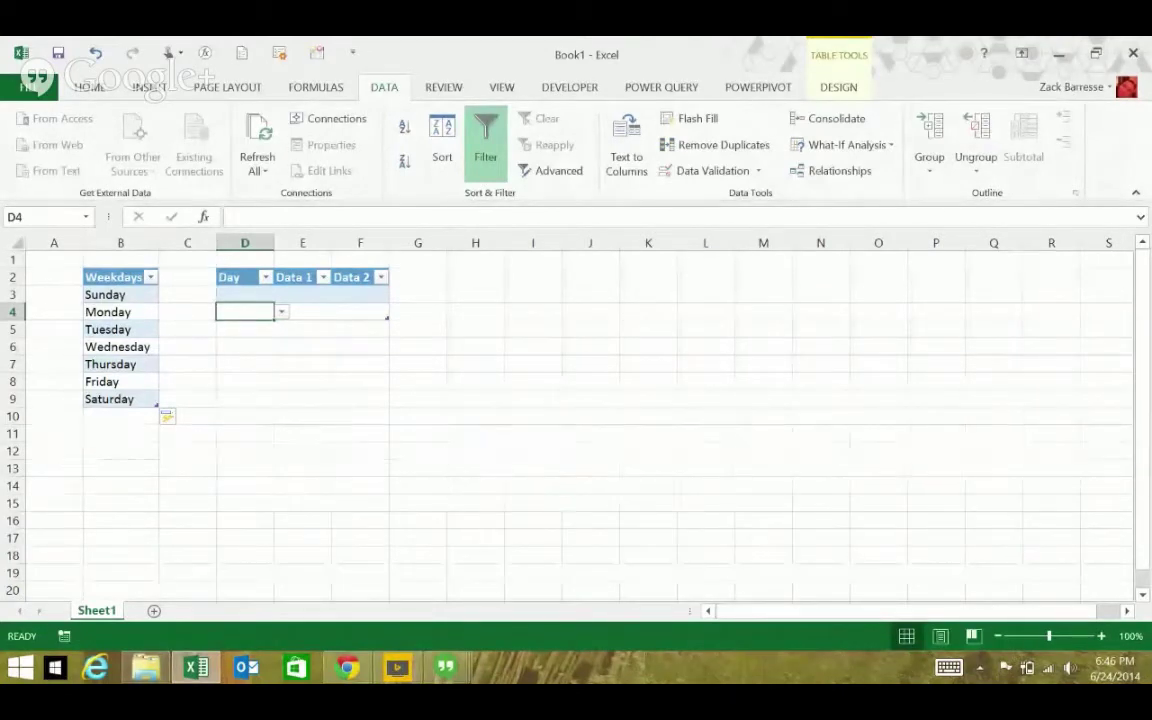
- Extend the Day table with blank rows 5 and 6, then select its Day cells D3:D6
left_click(244, 329)
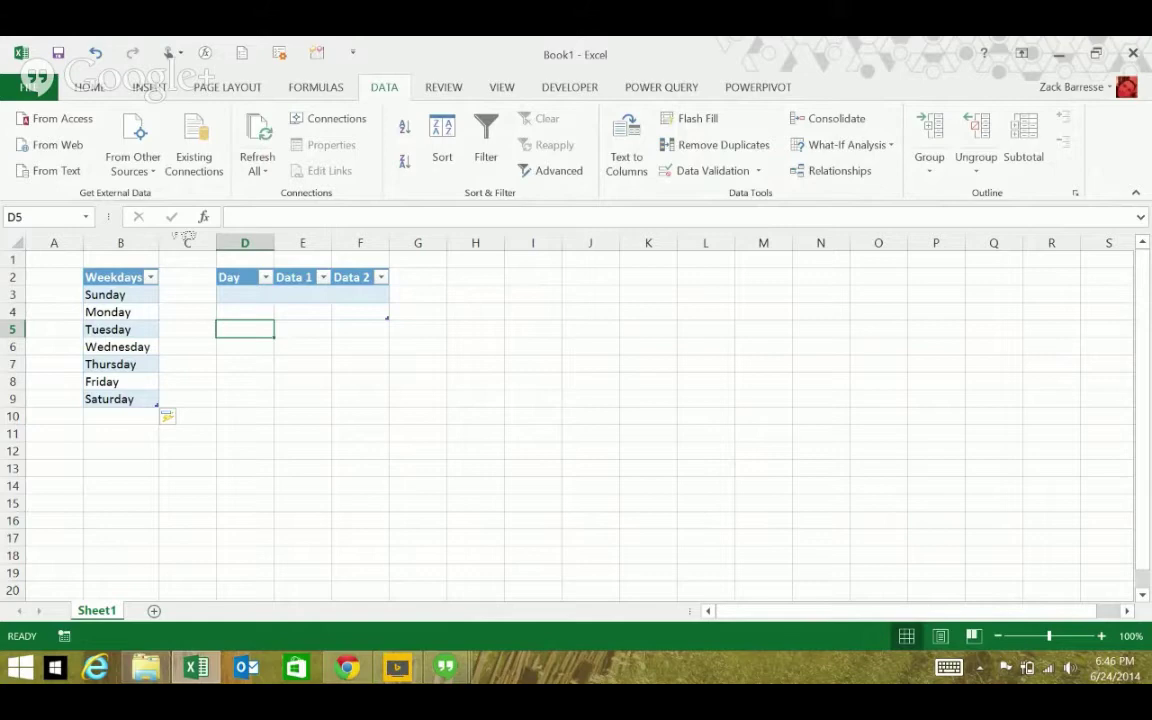
key("ctrl+z")
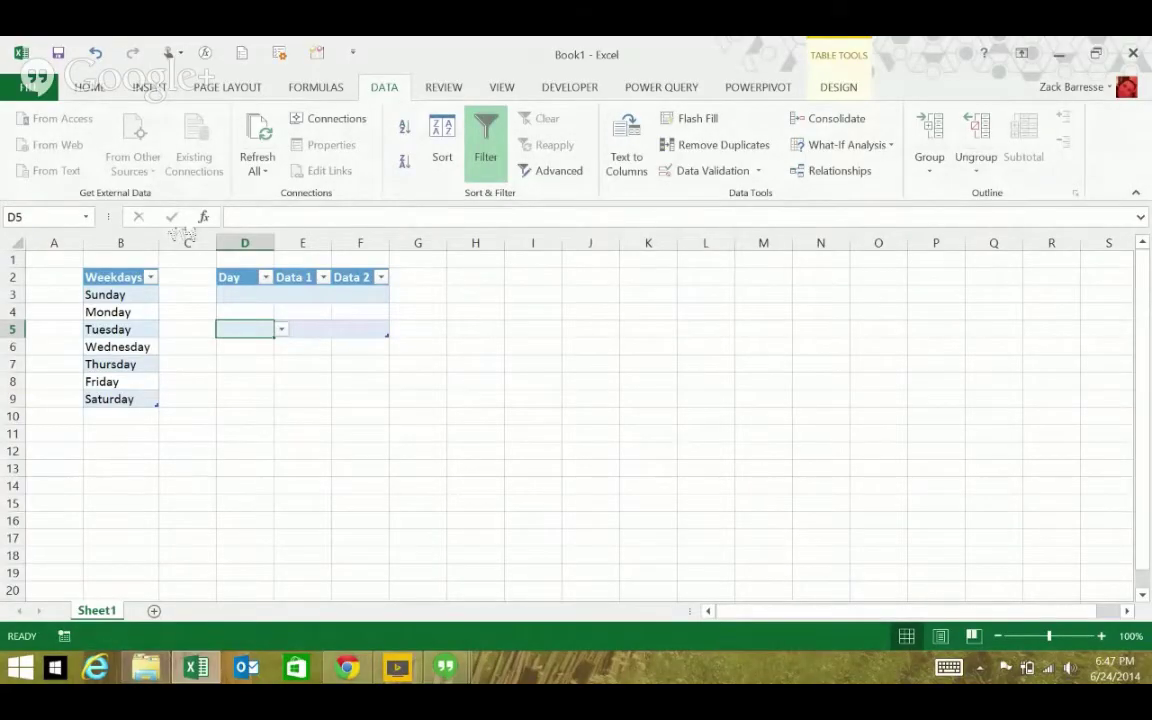
key("alt+Down")
left_click(359, 329)
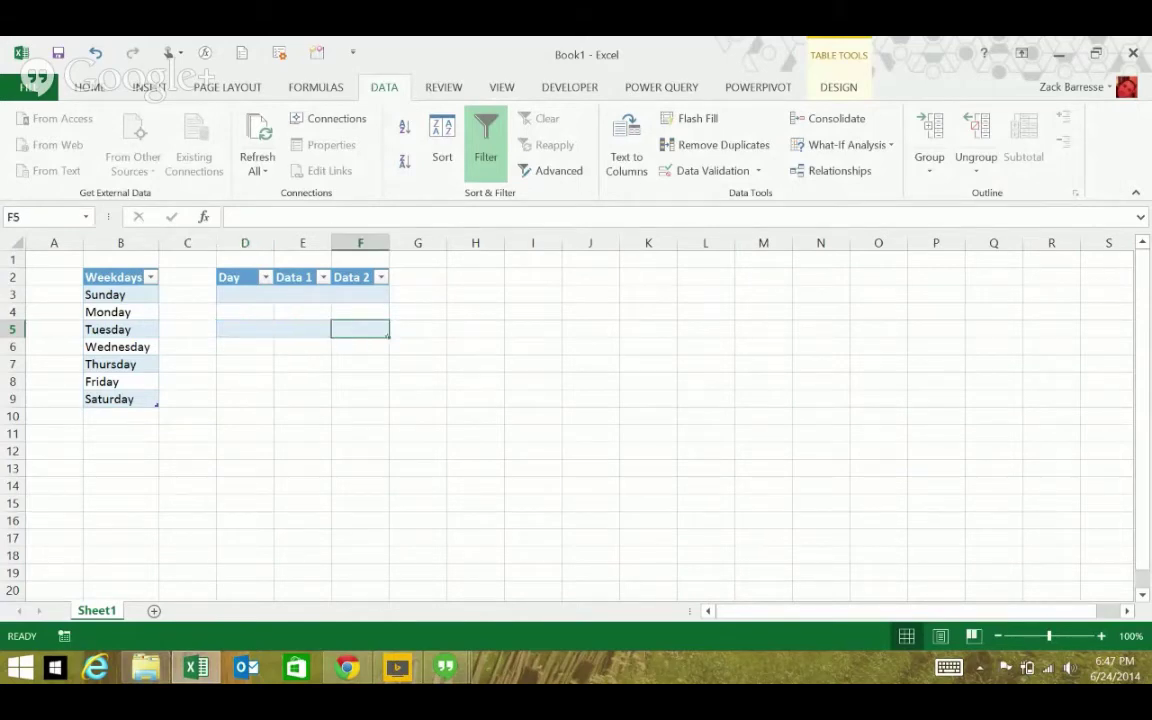
key("Tab")
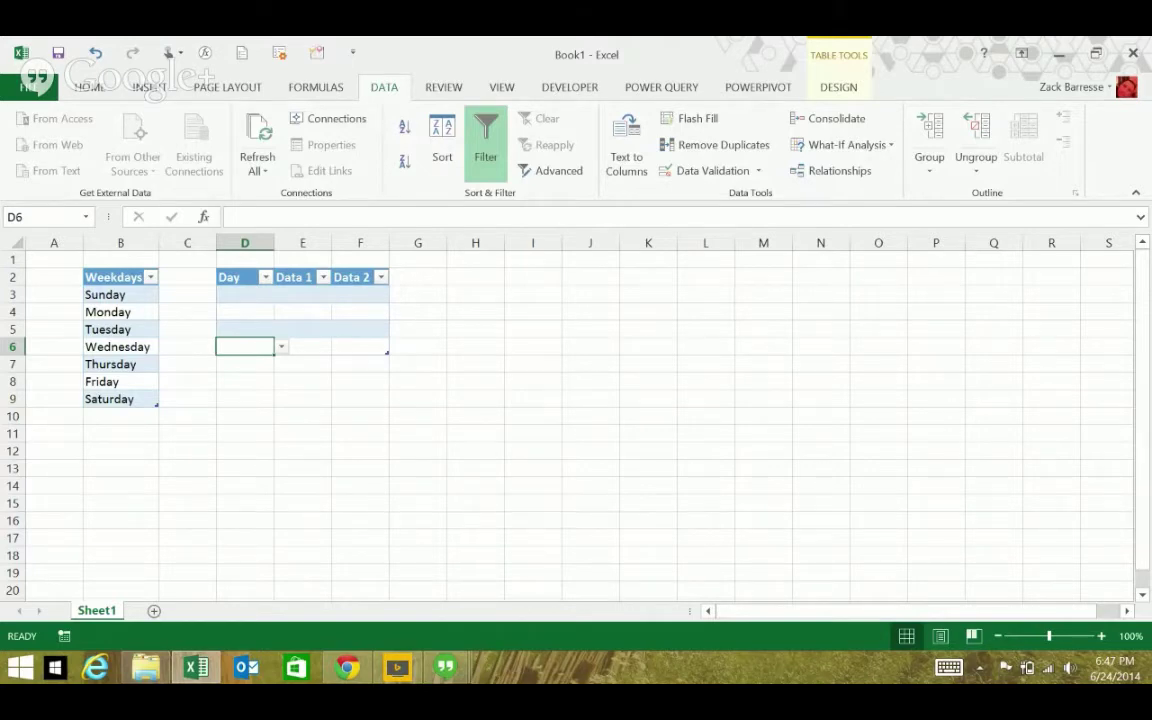
left_click_drag(244, 294, 244, 346)
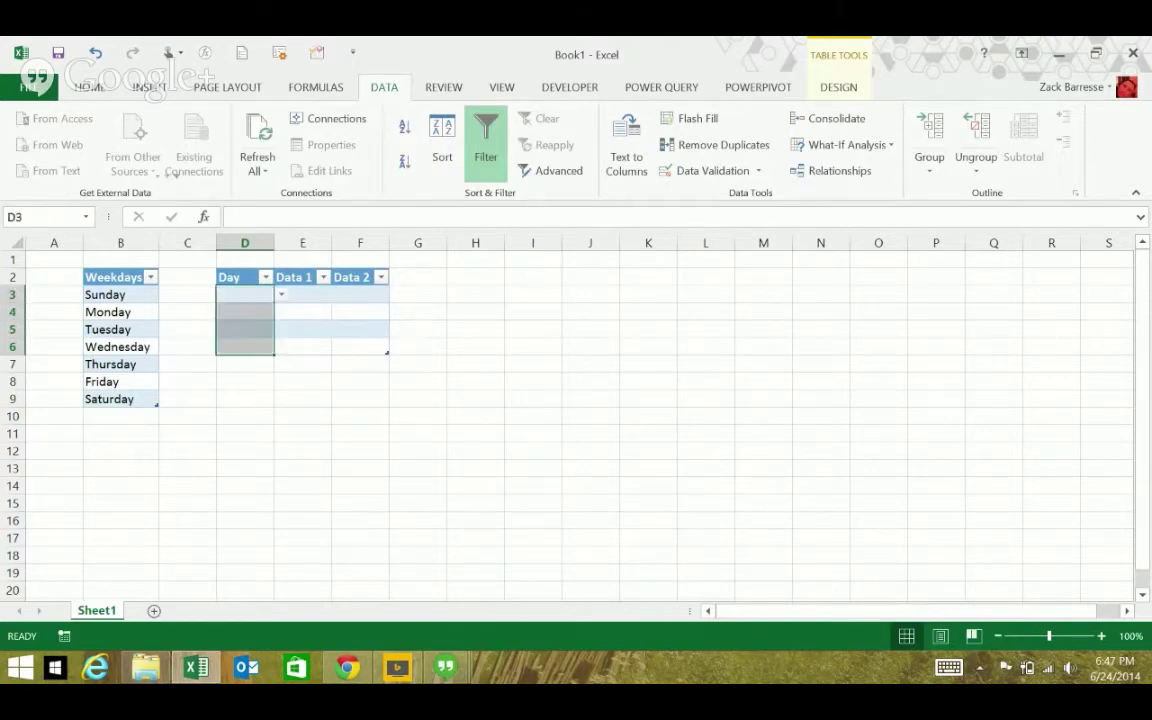
- Extend the =Weekday list validation over column D from D3 down to the worksheet's last row
key("ctrl+shift+Down")
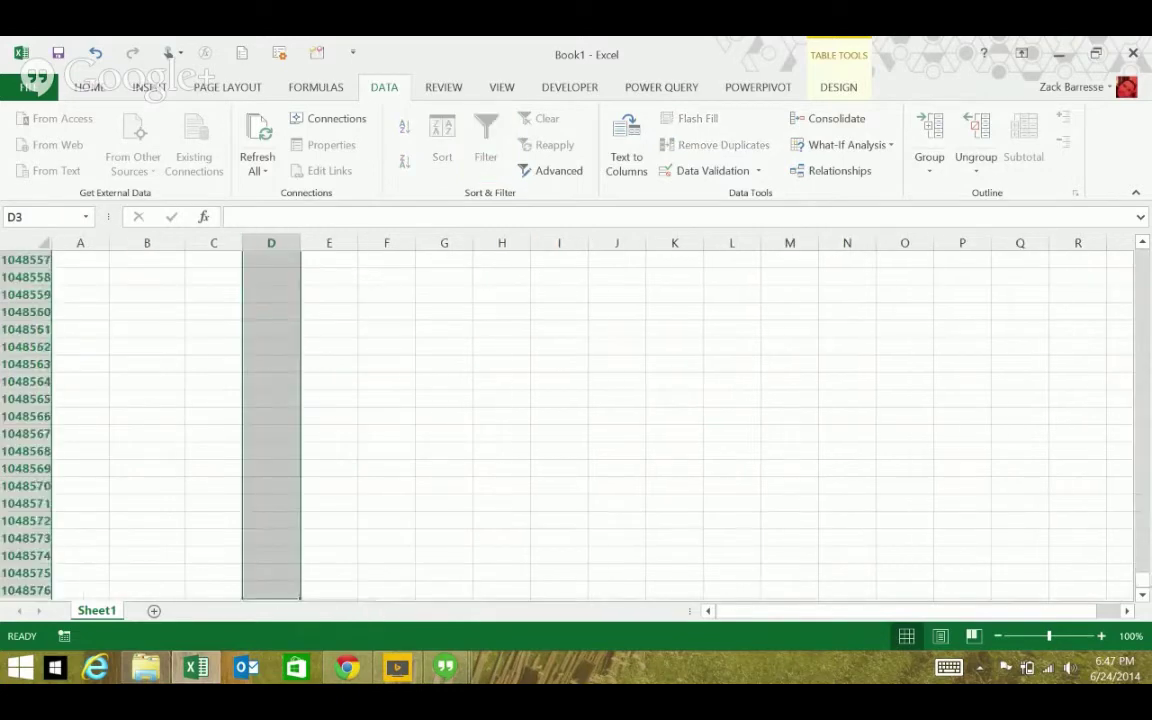
left_click(708, 170)
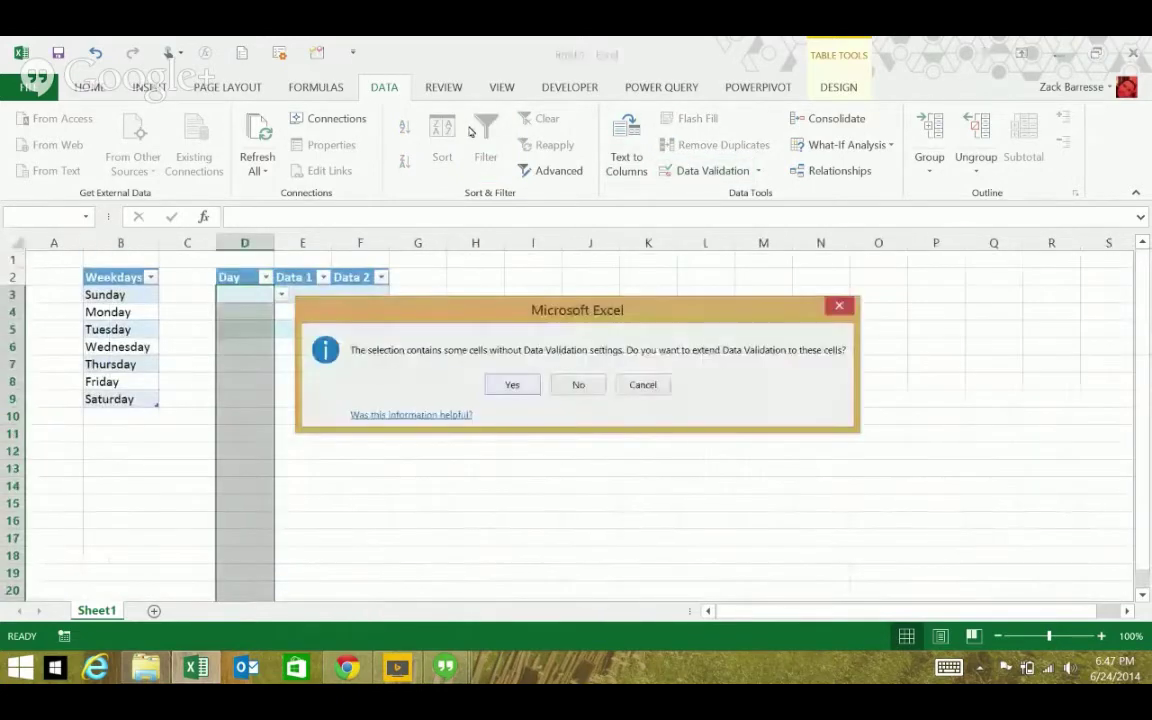
key("Return")
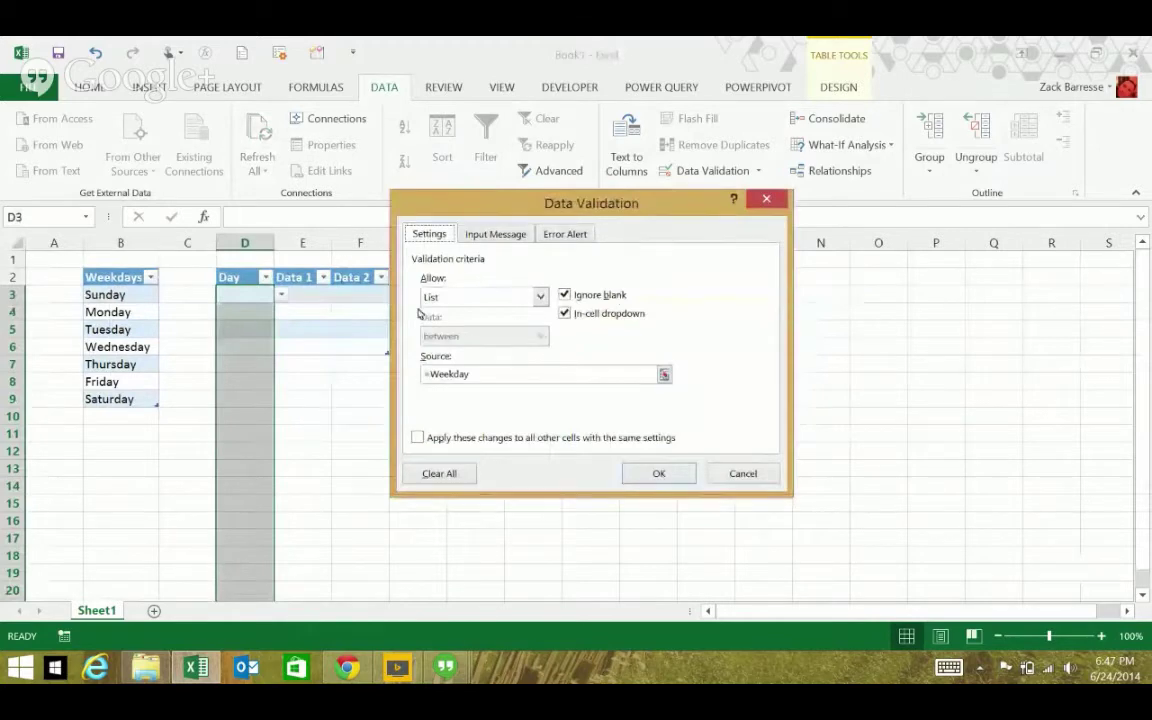
key("Return")
- Choose Sunday from D7's validation list, directly below the Day table, and select the added row D7:F7
left_click(244, 364)
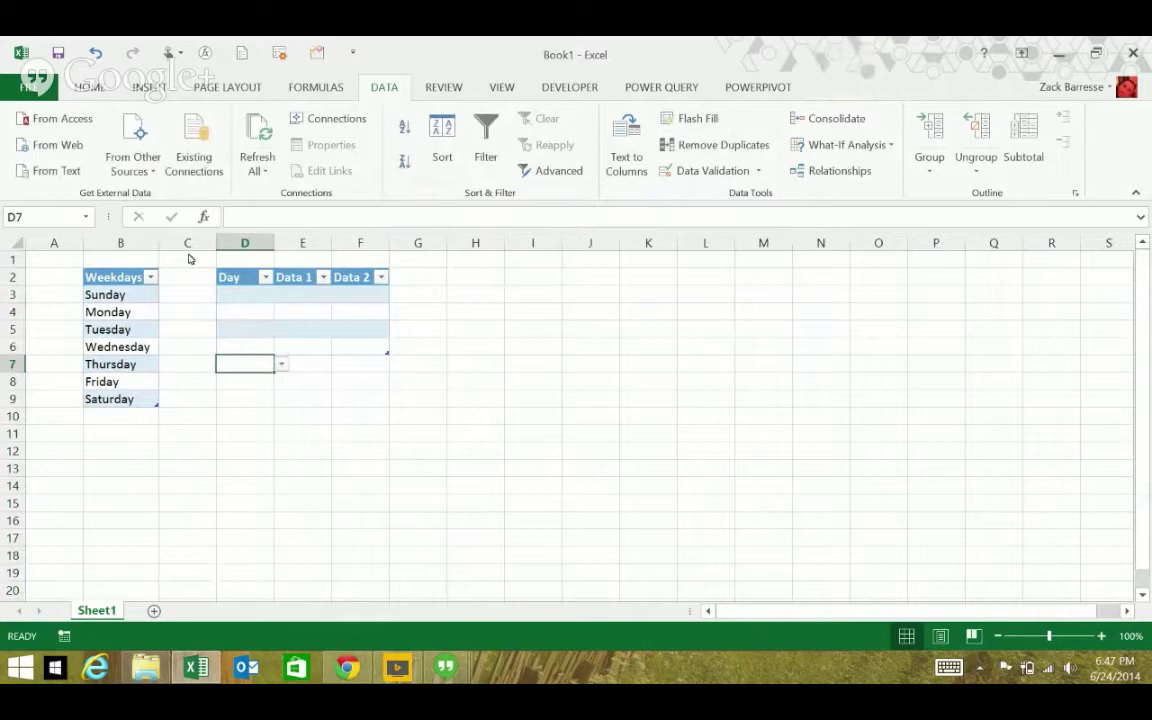
key("alt+Down")
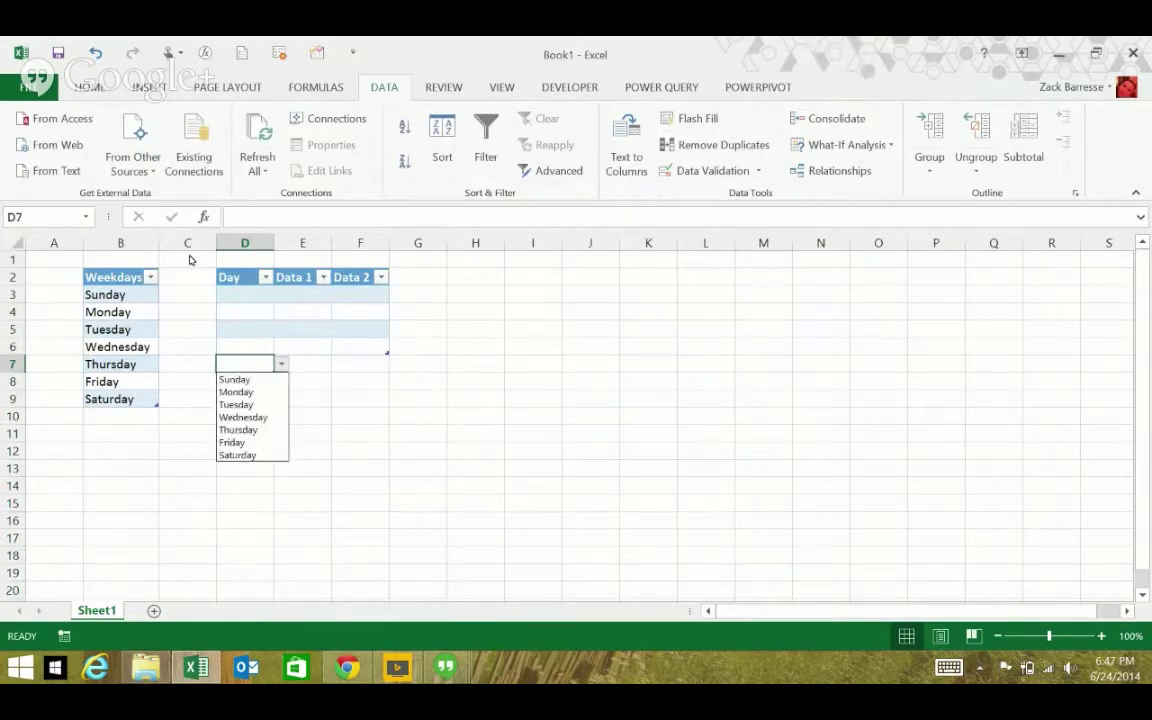
key("Down")
key("Down")
key("Down")
key("Up")
key("Up")
key("Return")
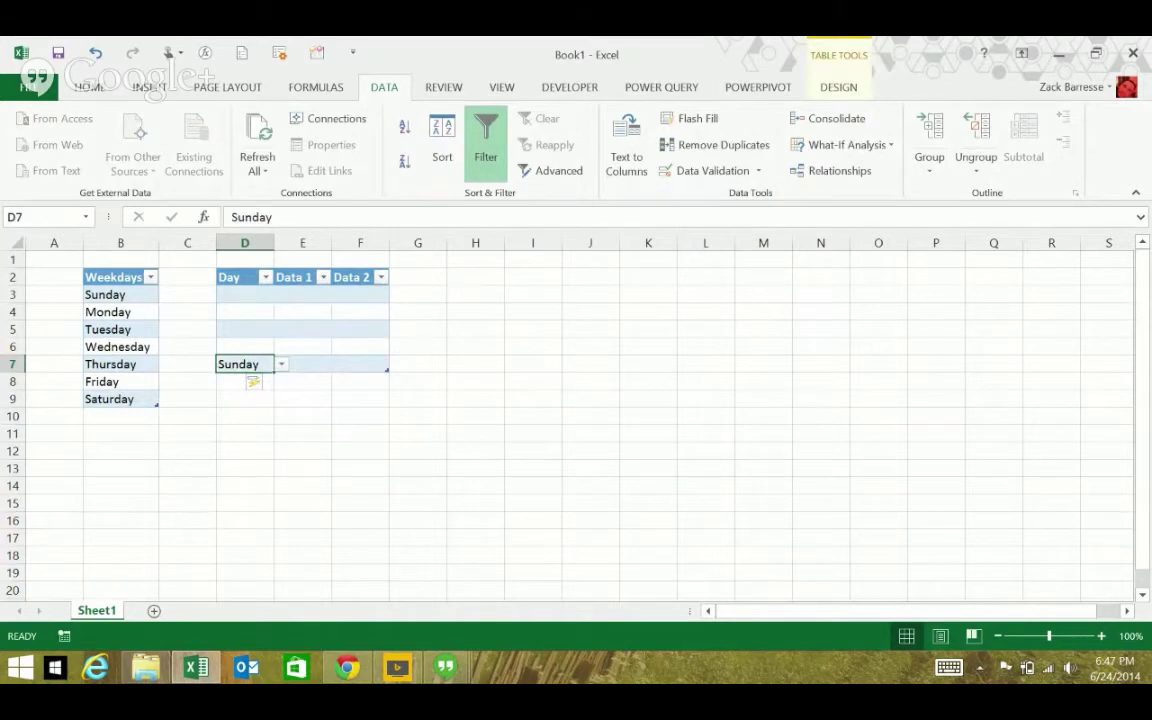
key("shift+Right")
key("shift+Right")
key("shift+Up")
key("shift+Down")
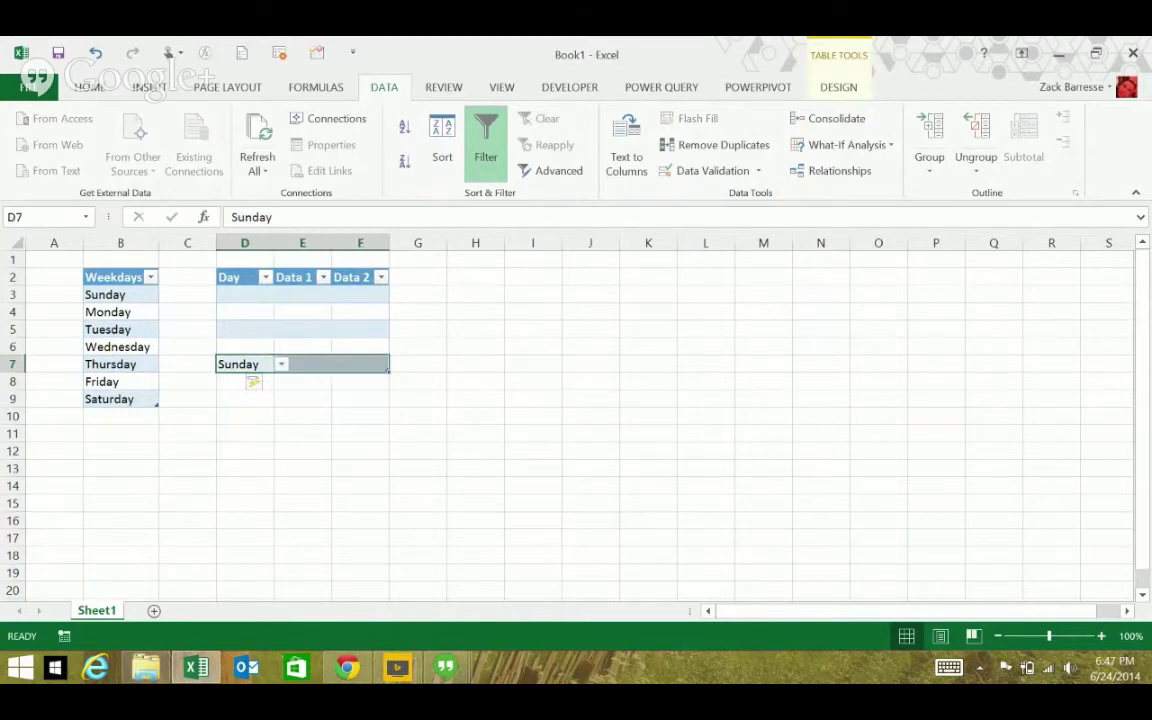
- Choose Wednesday from D9's validation list, leaving row 8 blank between the entry and the Day table
key("Down")
key("Down")
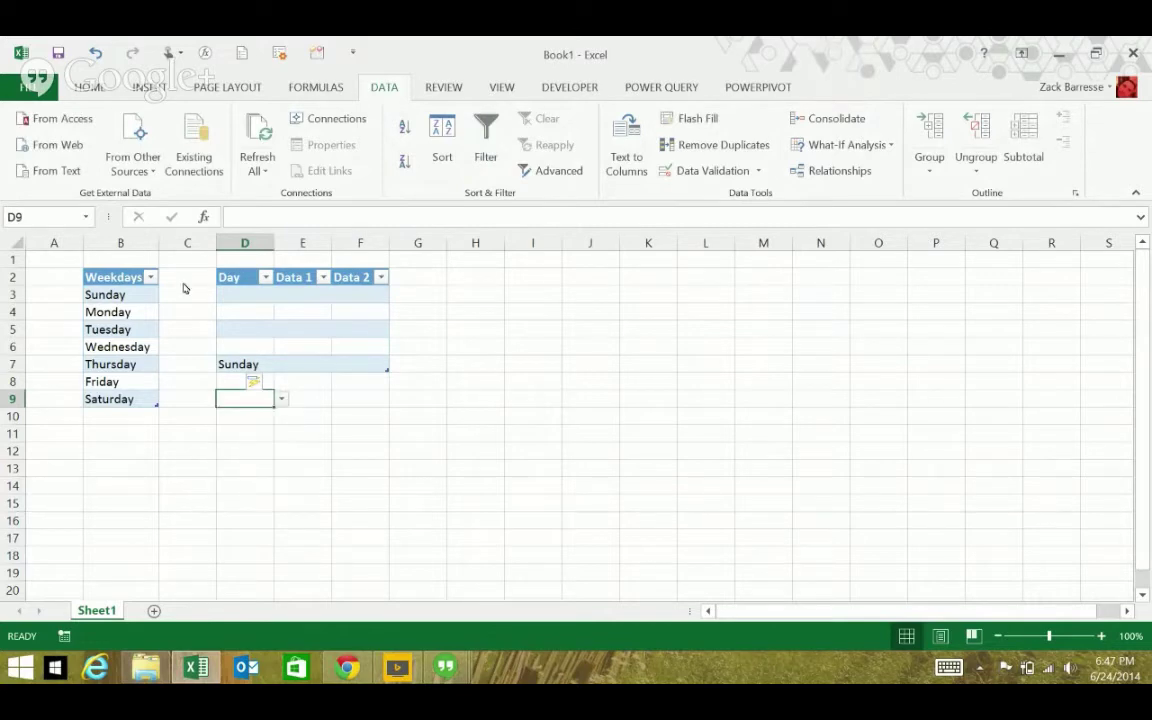
key("alt+Down")
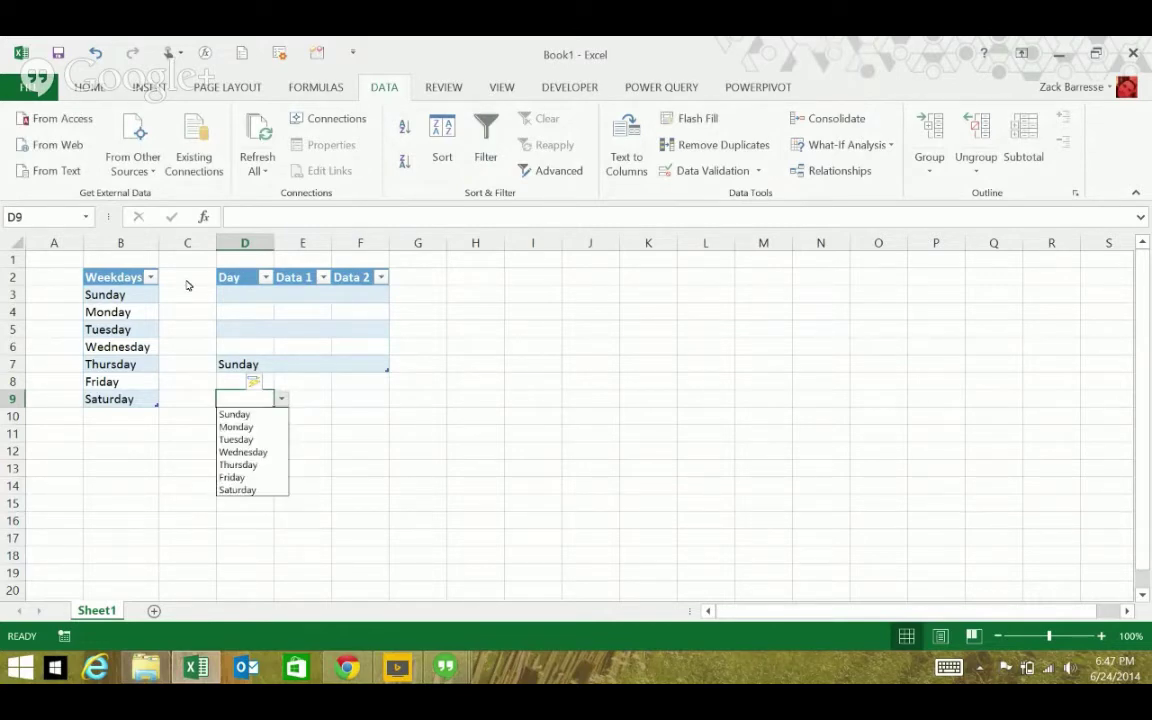
key("Down")
key("Down")
key("Down")
key("Return")
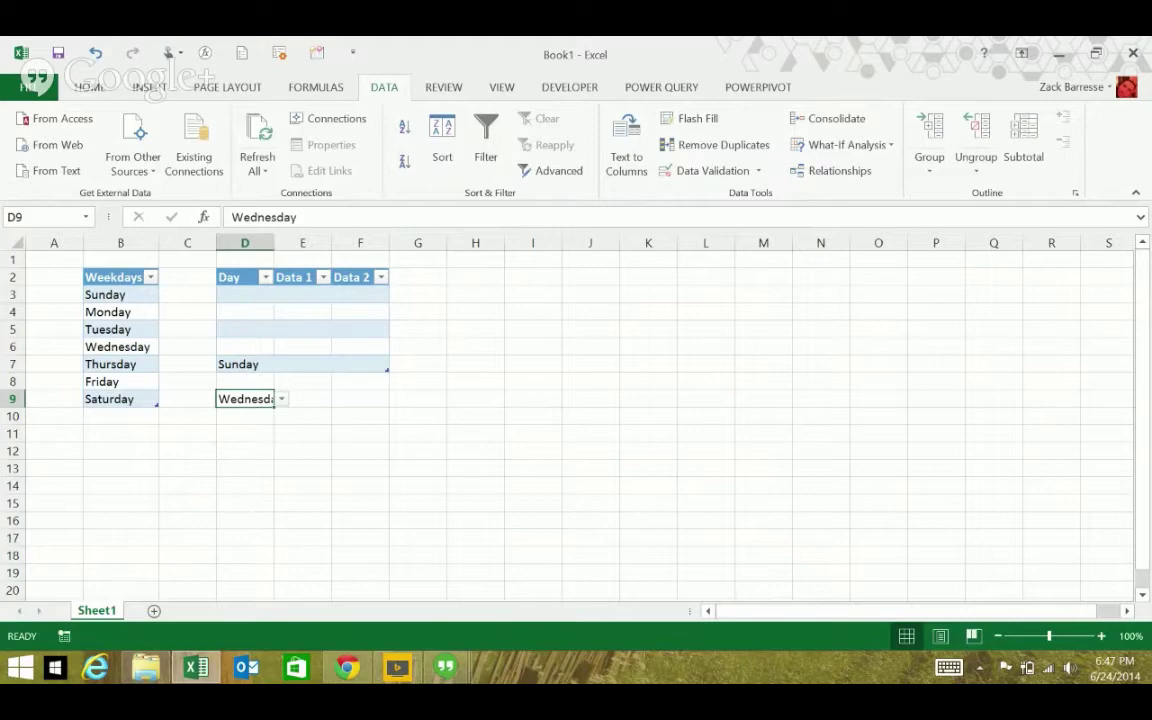
- Choose Wednesday from D8's validation list, directly below the Day table's last row
left_click_drag(245, 381, 360, 381)
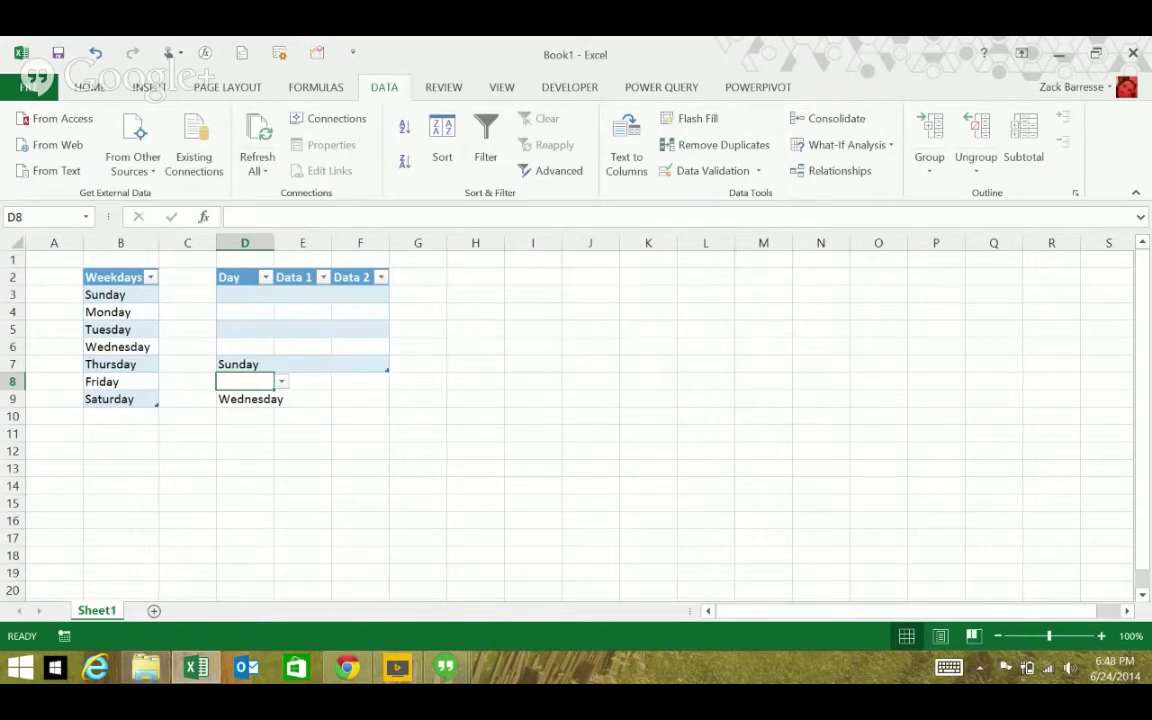
key("alt+Down")
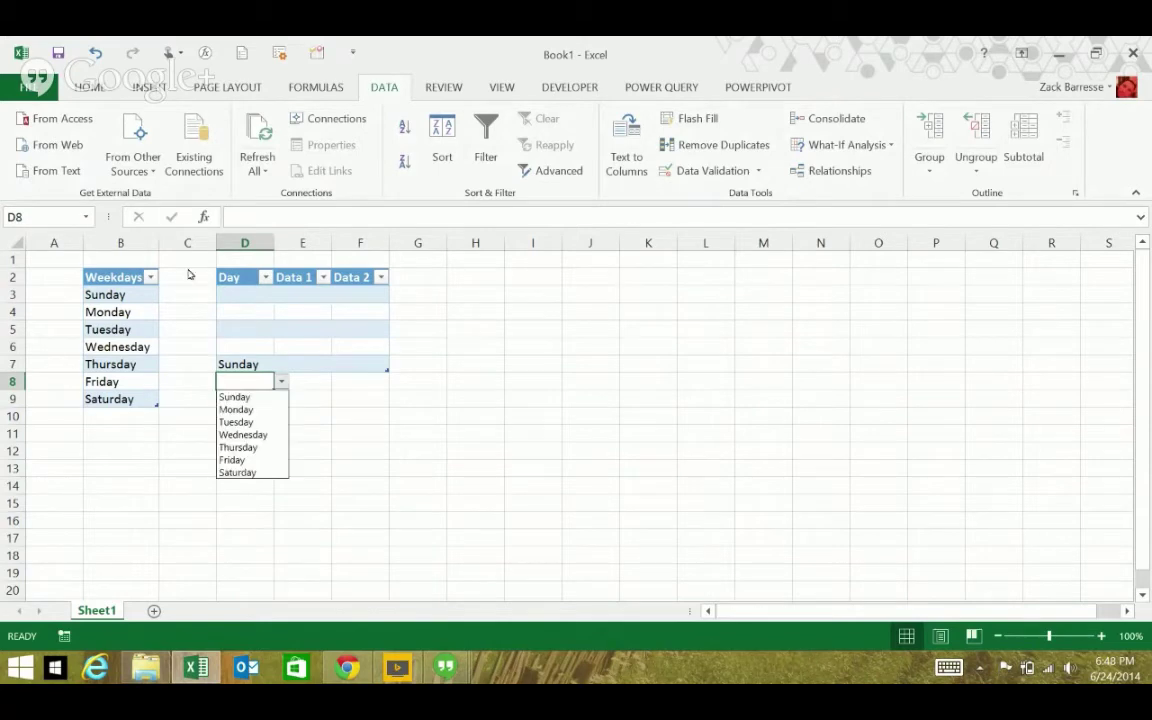
key("Down")
key("Down")
key("Down")
key("Down")
key("Return")
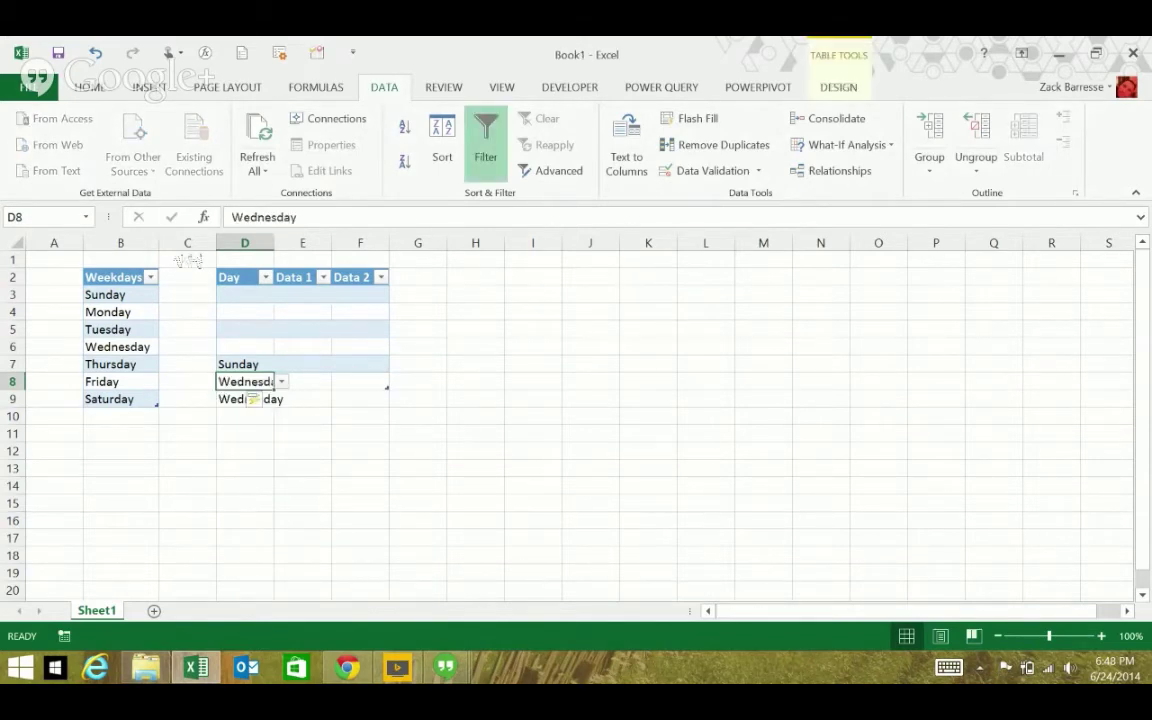
- Re-enter the existing Wednesday in D9 to extend the Day table over that row
left_click(252, 399)
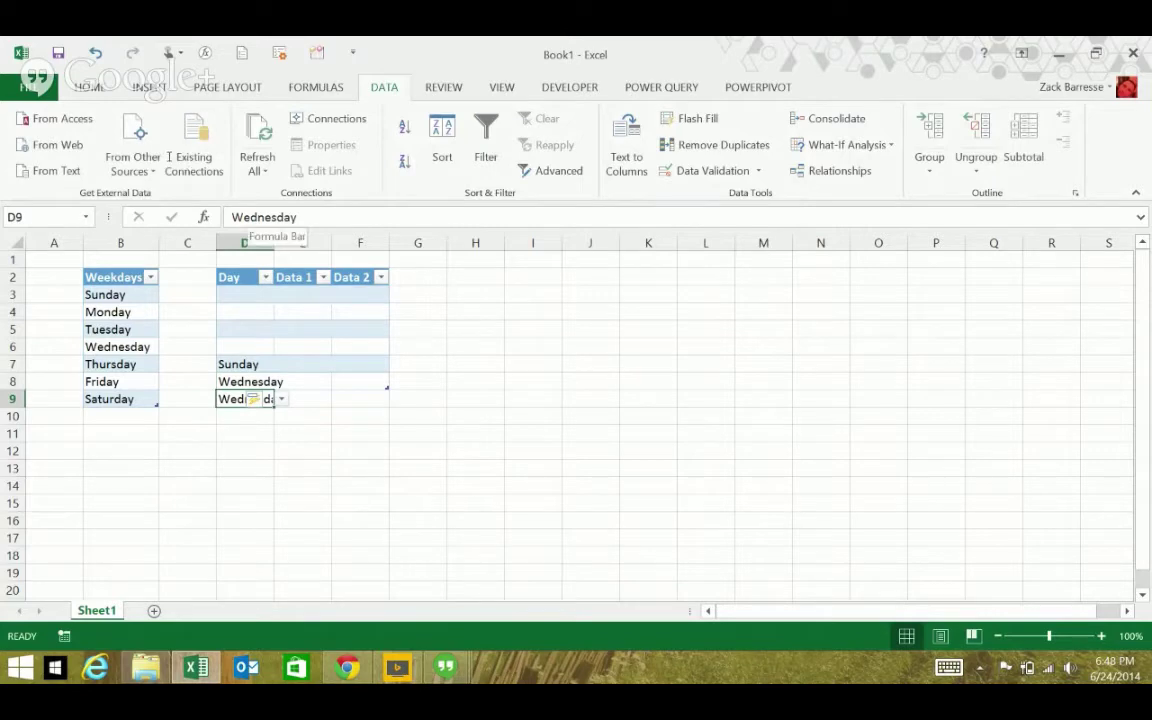
key("F2")
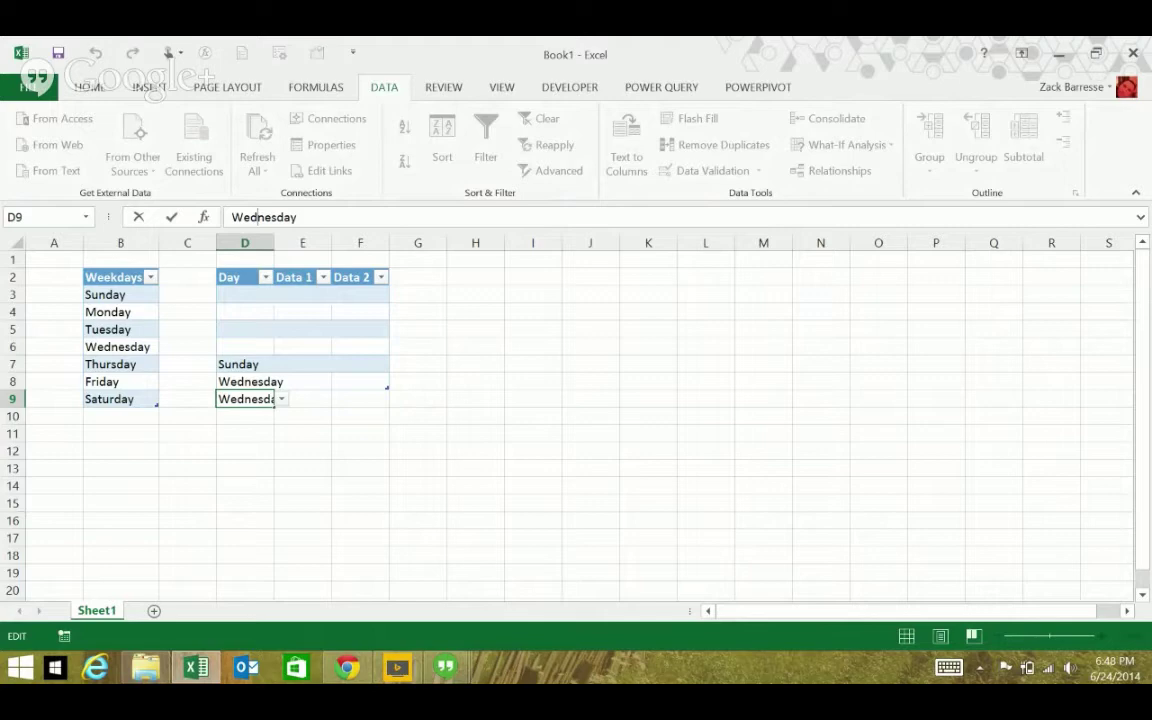
key("Return")
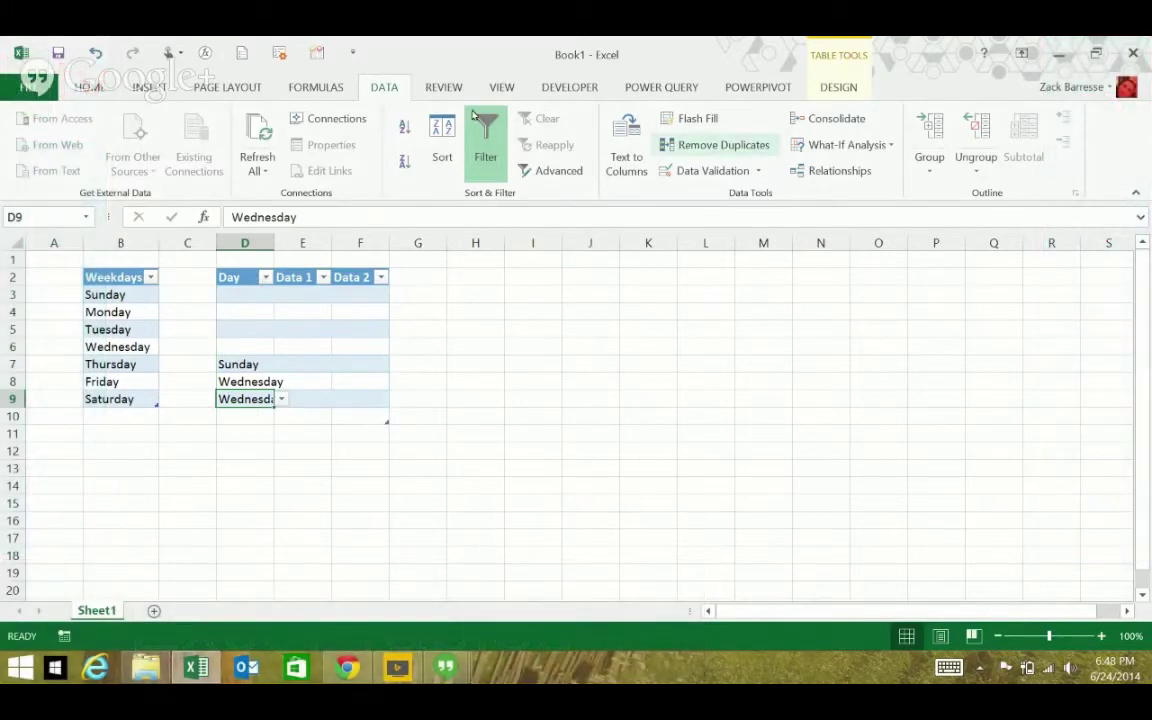
- Check the Day table's data range in the Resize Table dialog without changing it
left_click(839, 87)
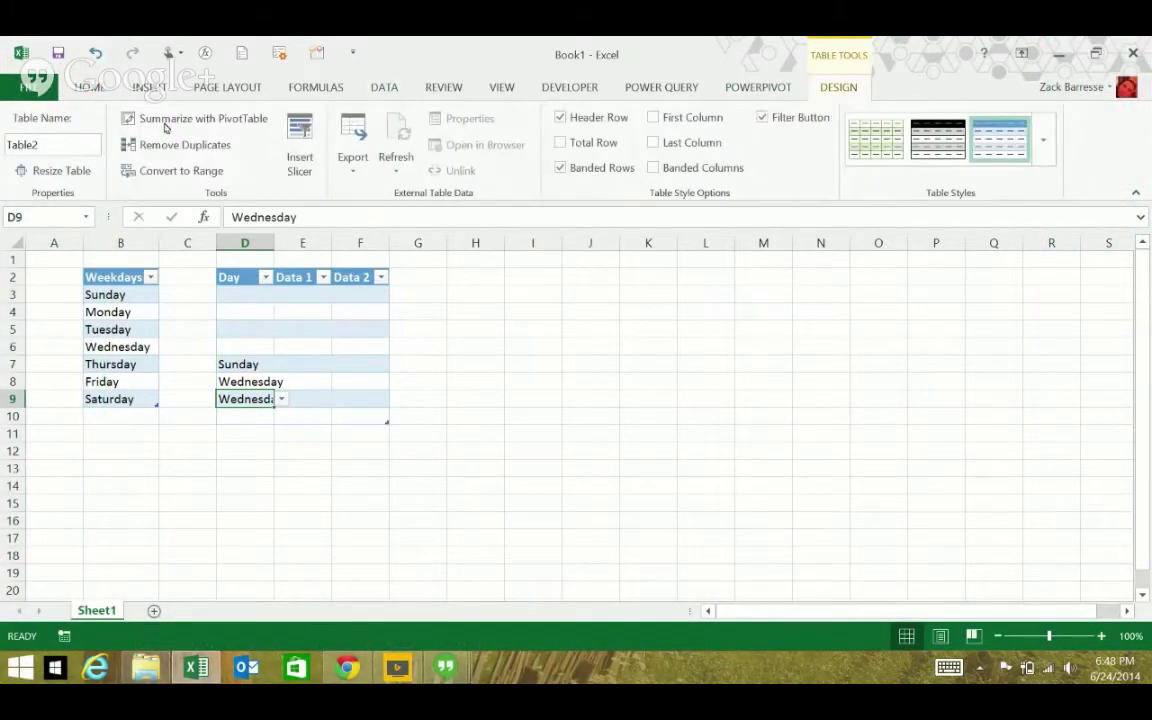
left_click(55, 170)
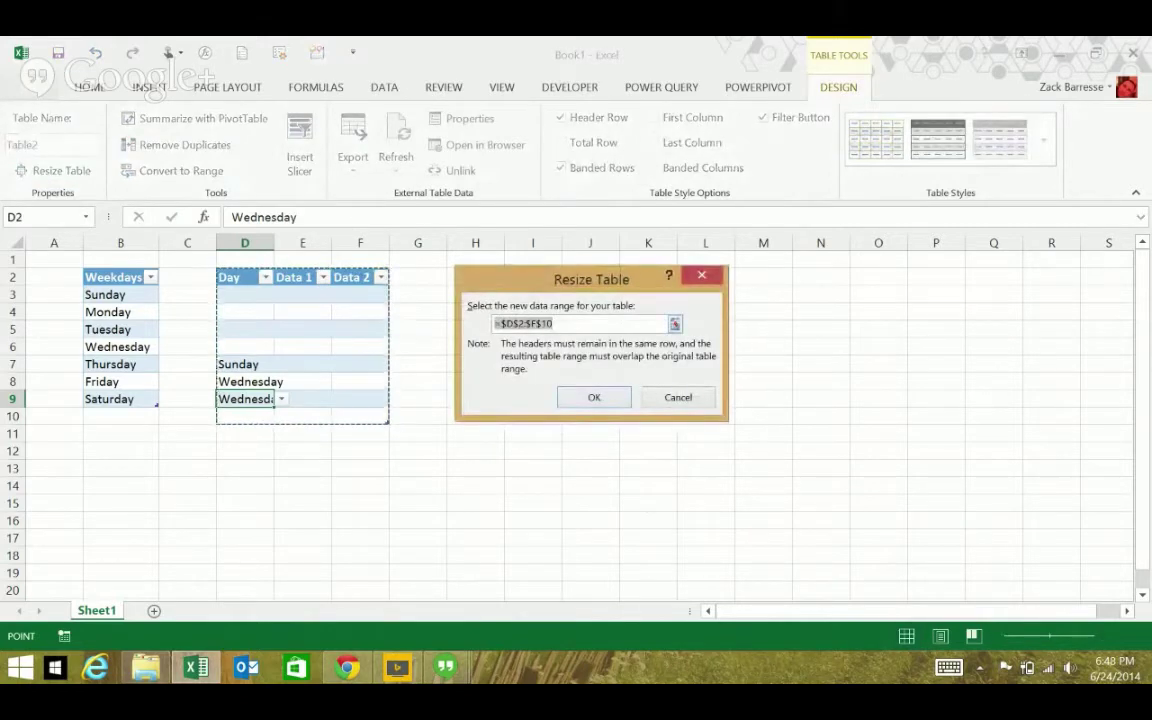
key("Escape")
key("Escape")
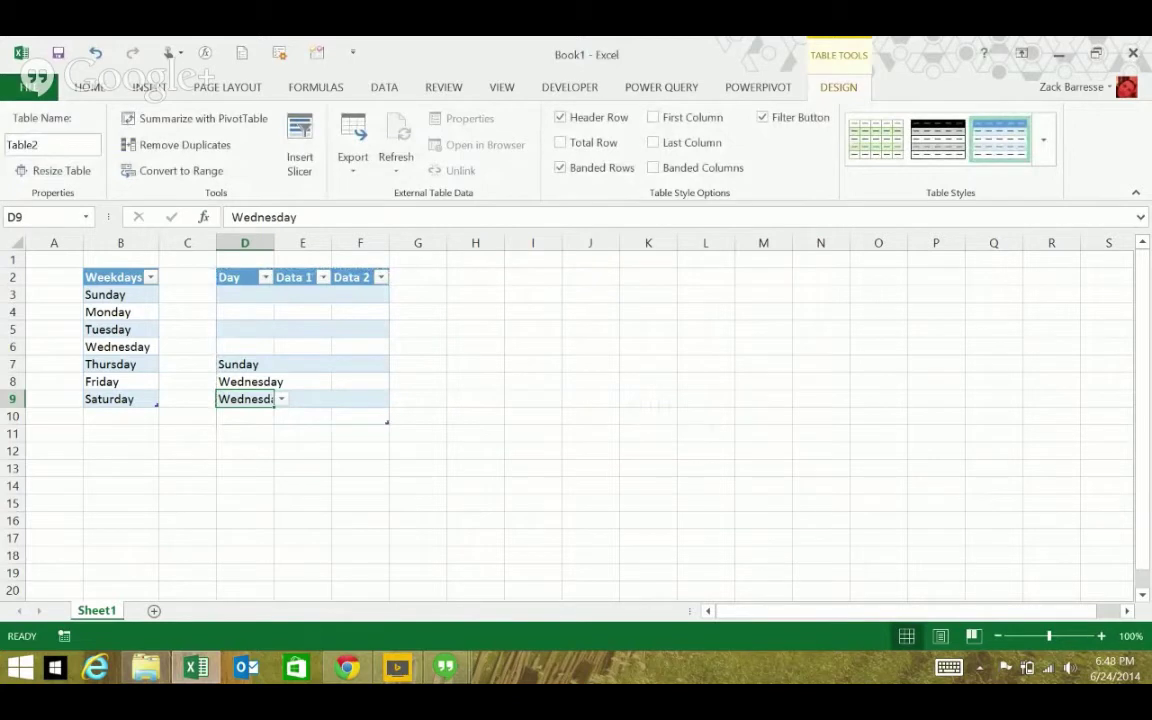
- Fill the Data 1 column with the formula =ROW(A1), entered in E3
left_click(359, 416)
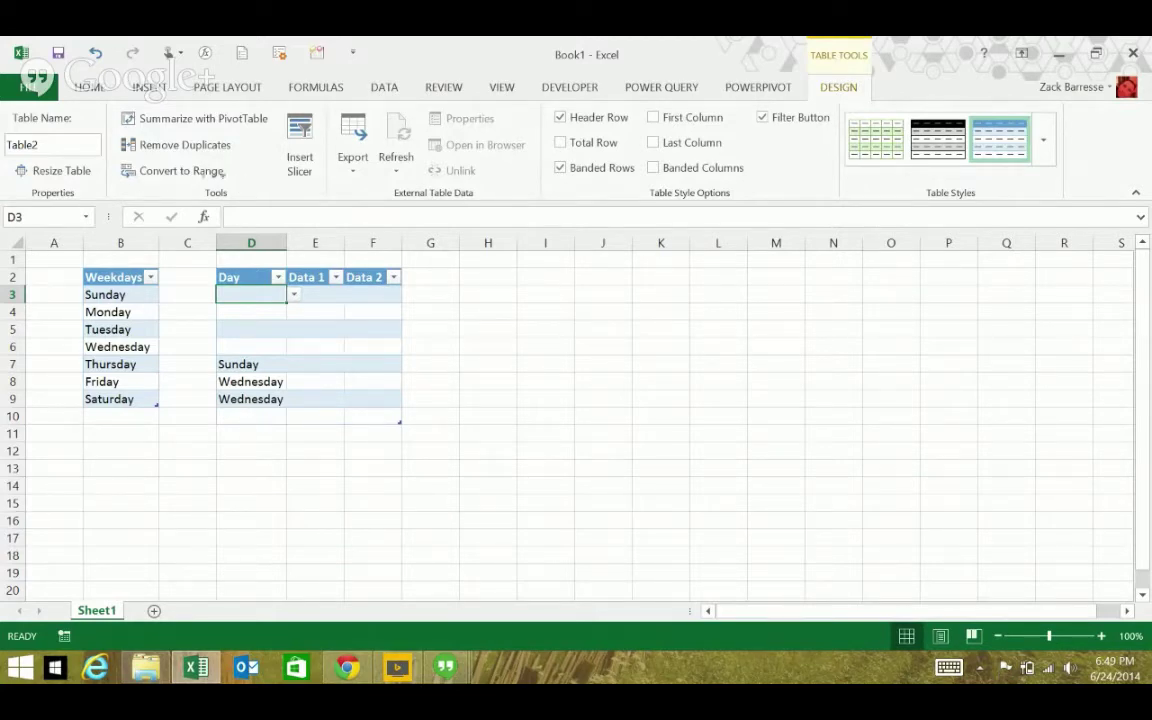
left_click(314, 277)
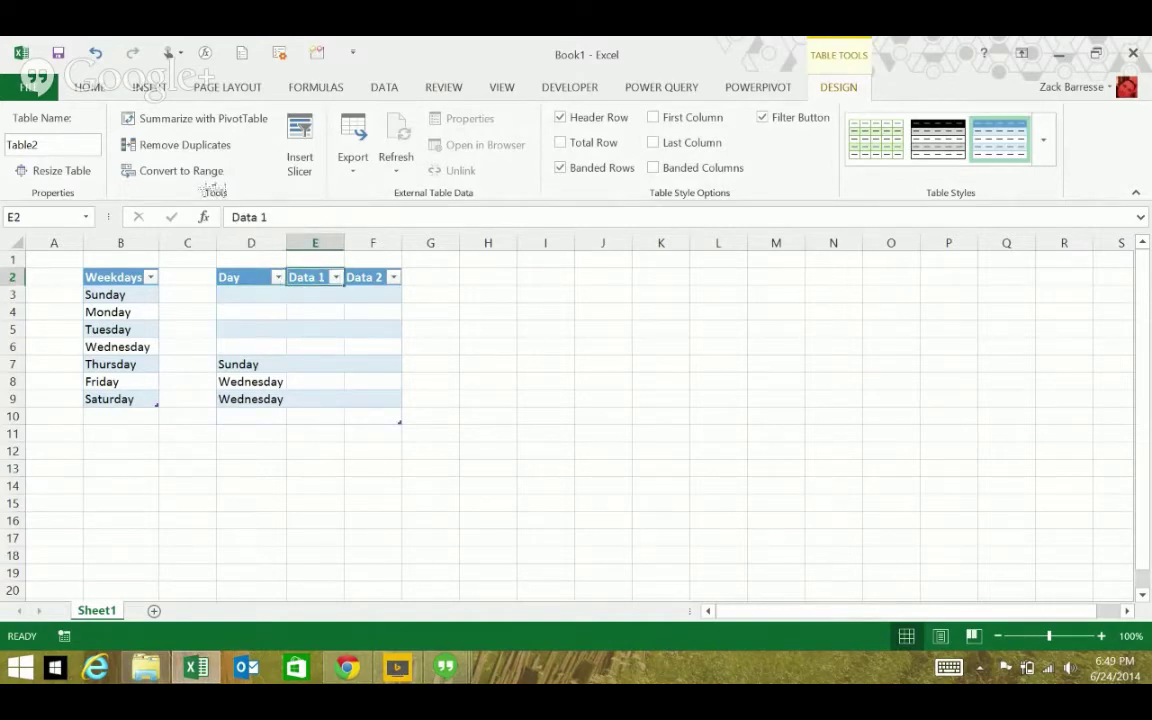
key("ctrl+space")
key("Down")
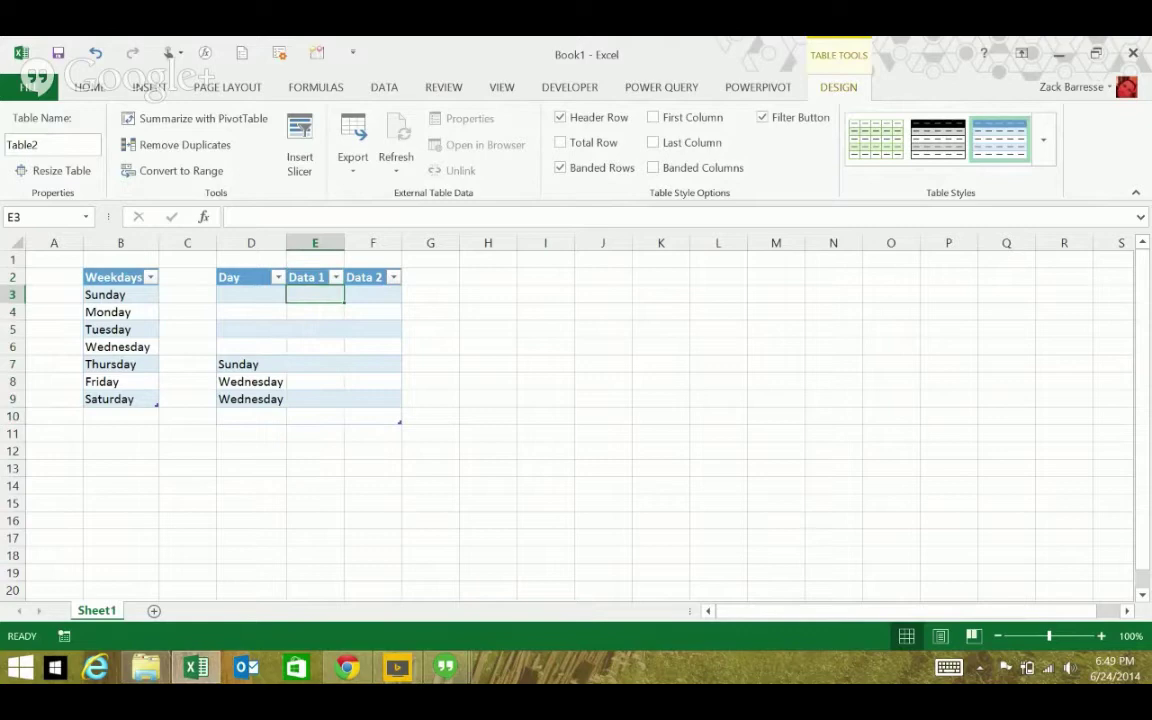
type("=row(a1)")
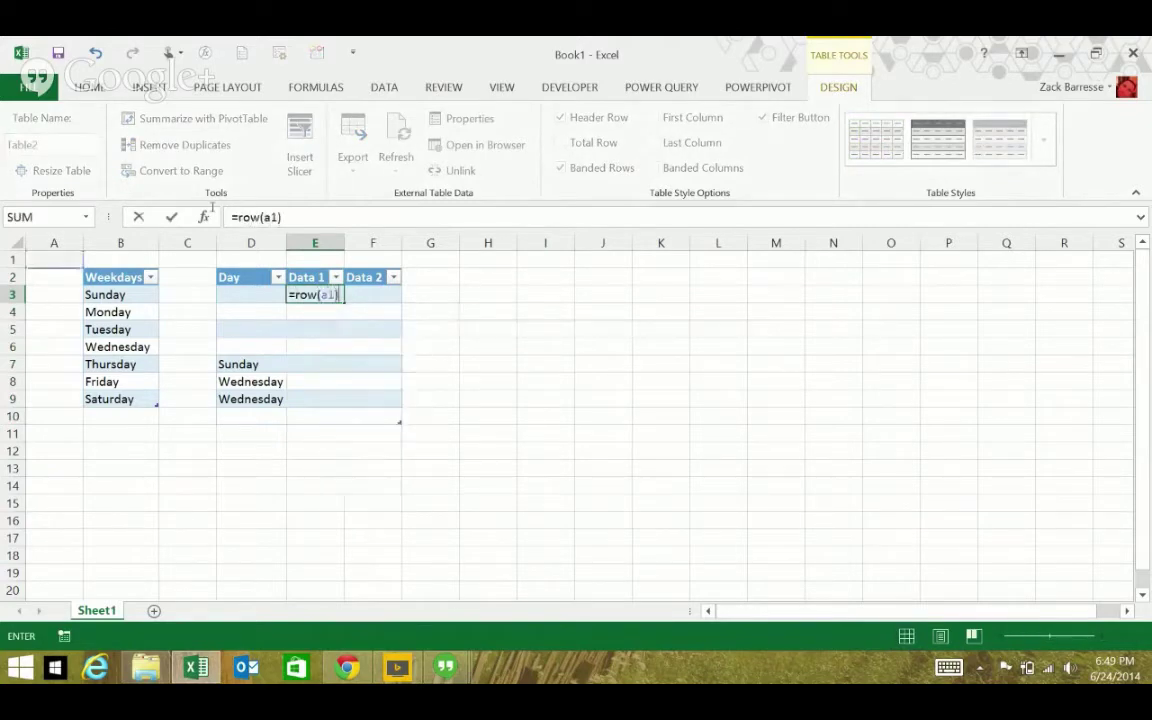
key("Return")
- Fill the Data 2 column with =ROW()-ROW(Table2[[#Headers],[Data 2]]), entered in F3
left_click(372, 294)
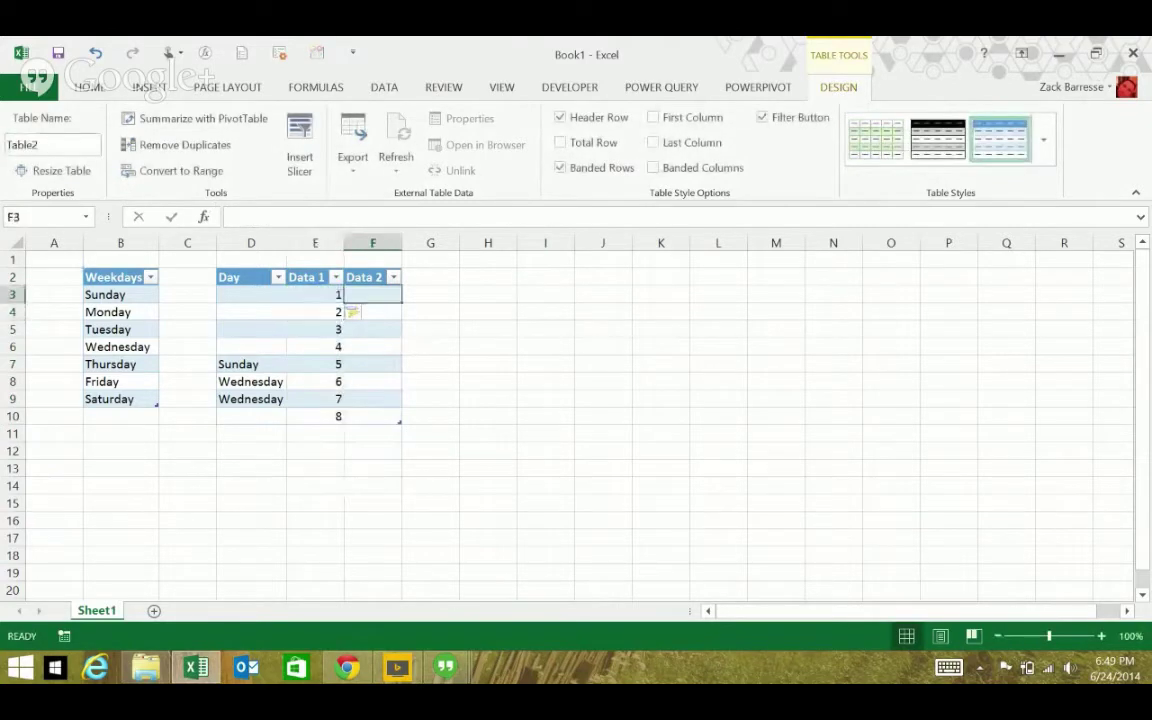
type("=row()")
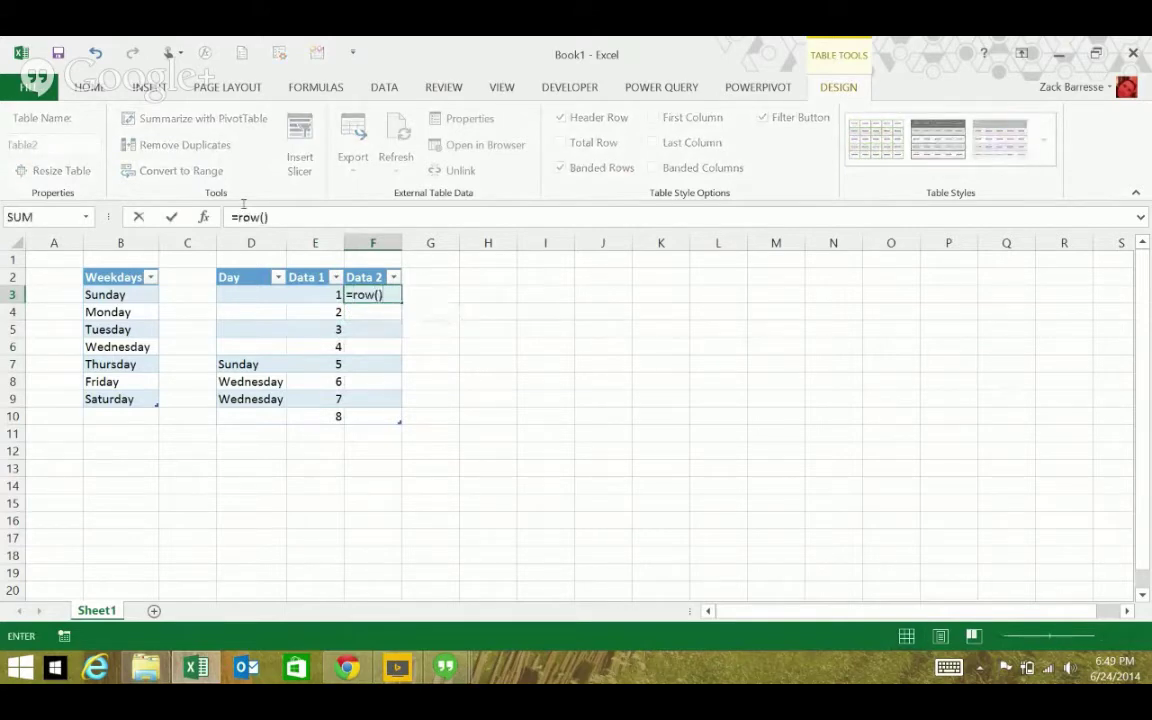
type("(")
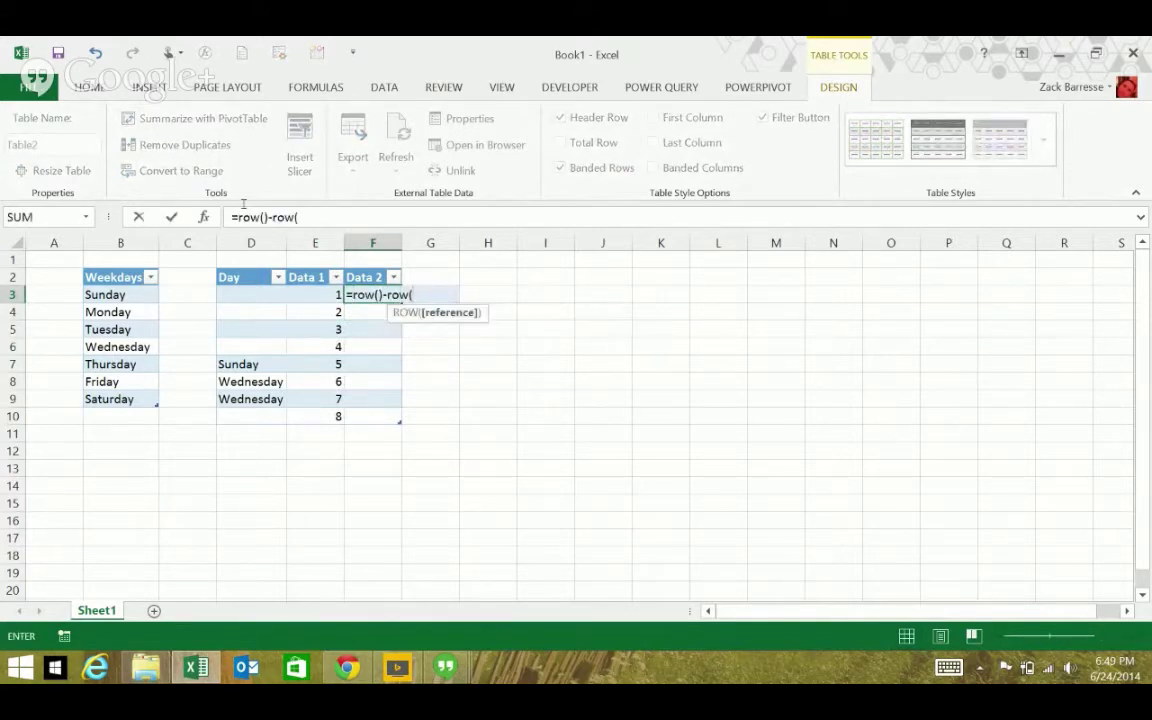
key("Up")
type(")")
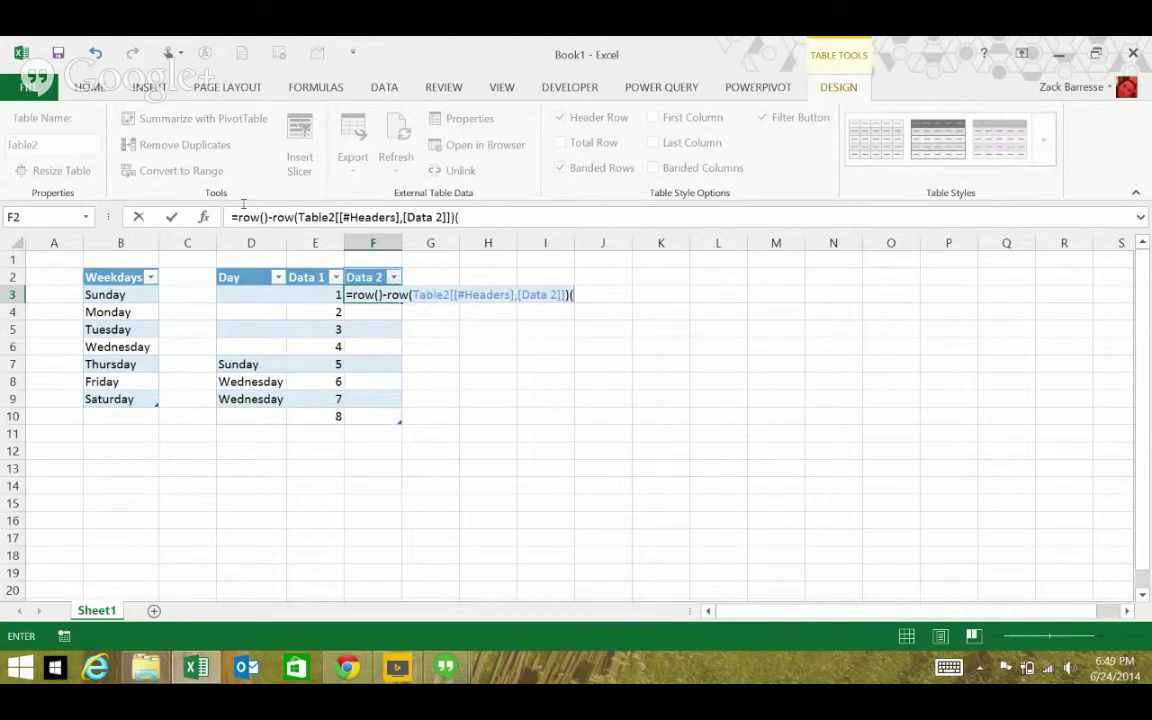
key("Return")
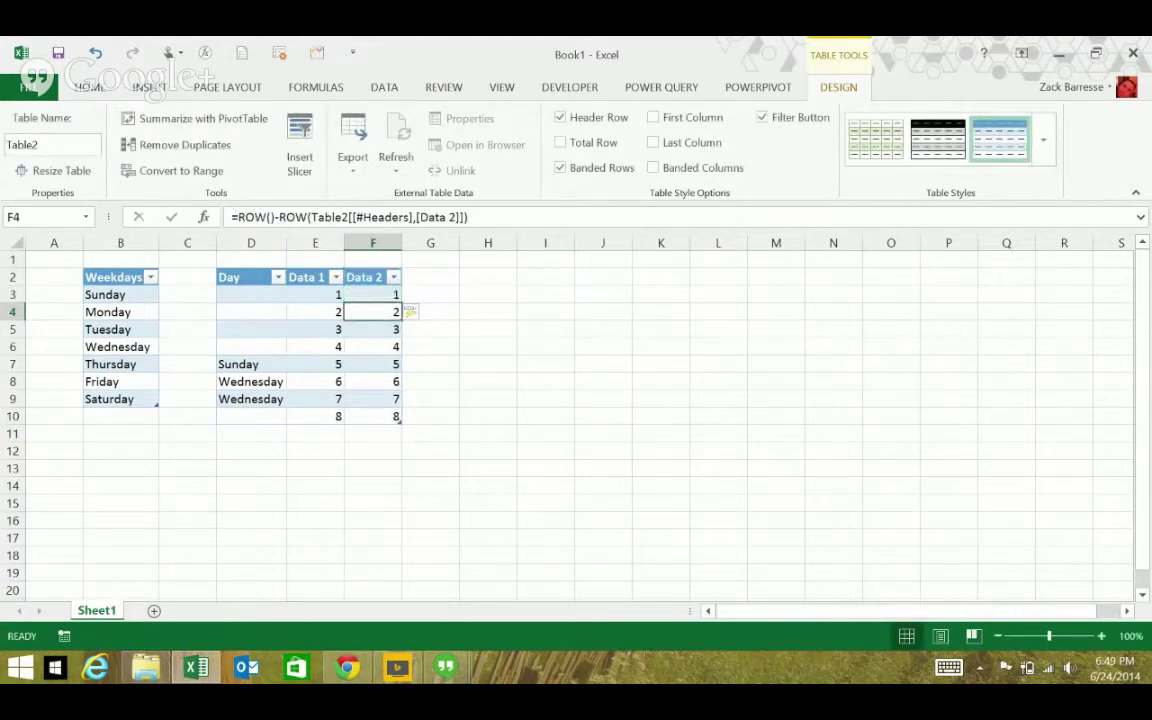
- Examine the row-number formulas in E3 and F3, leaving both as they are
key("Left")
key("Up")
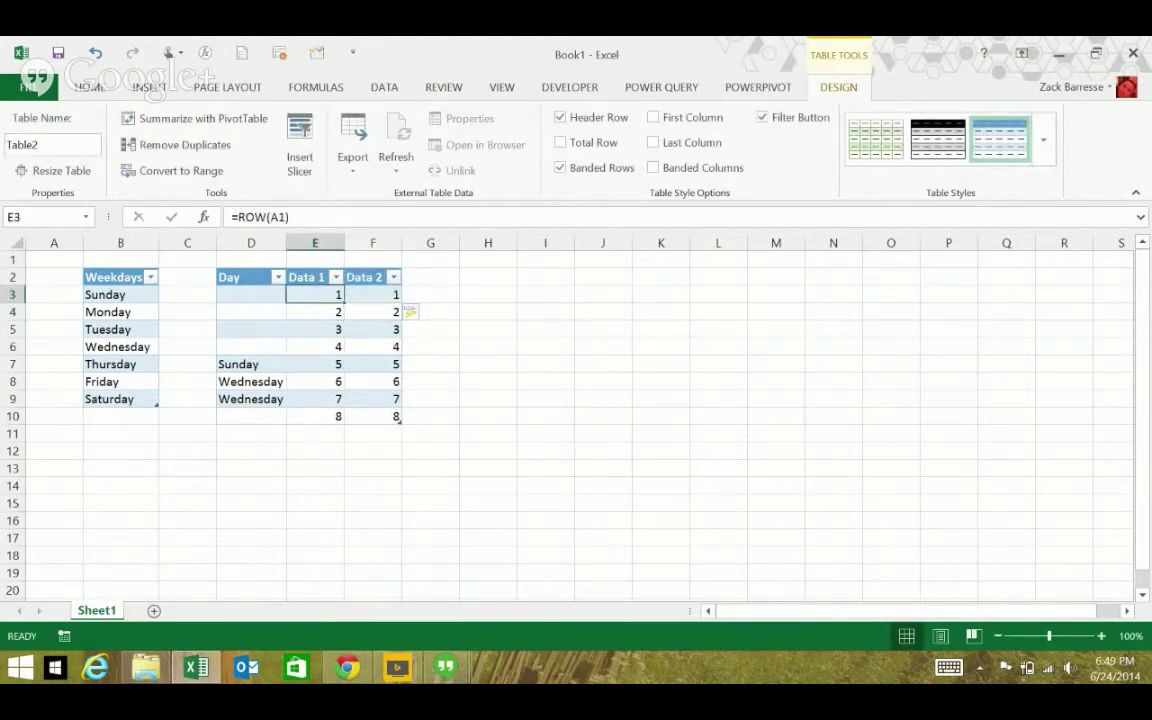
key("F2")
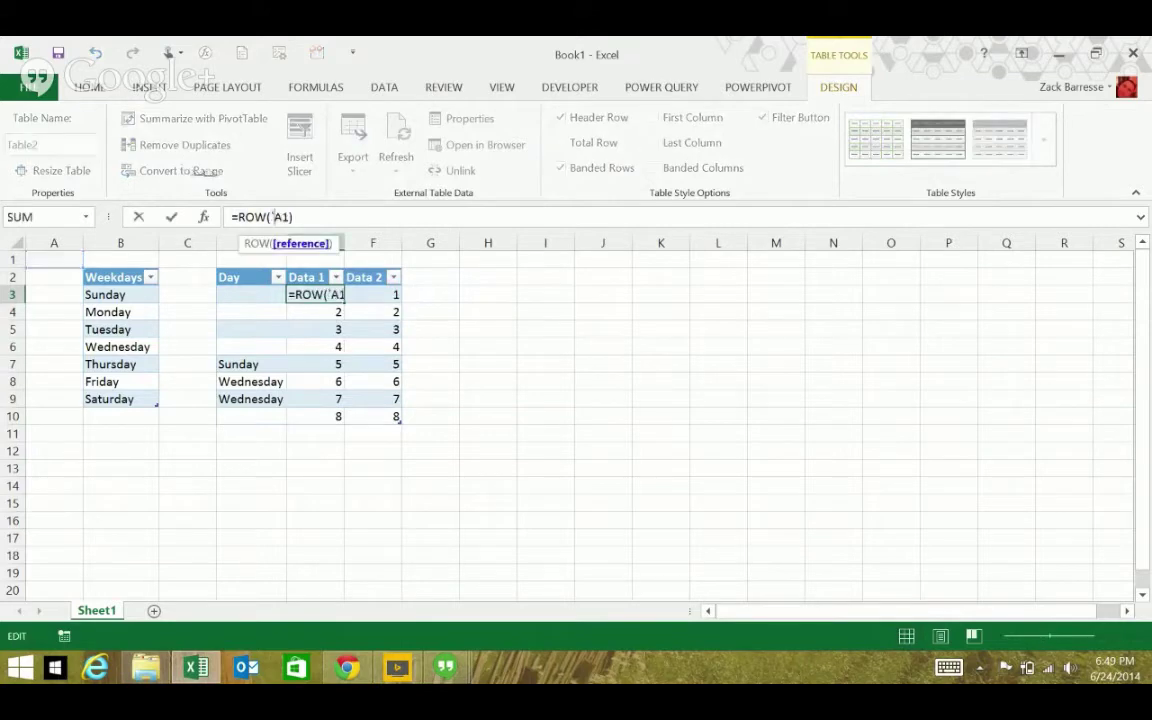
key("Escape")
key("Right")
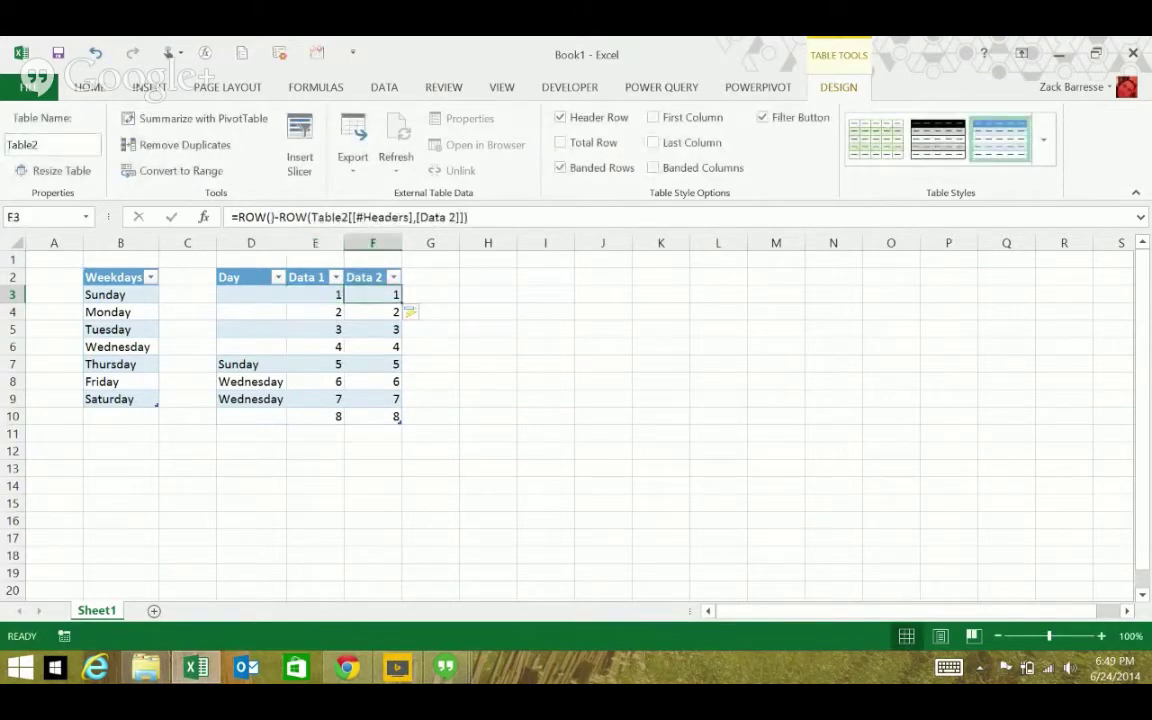
key("F2")
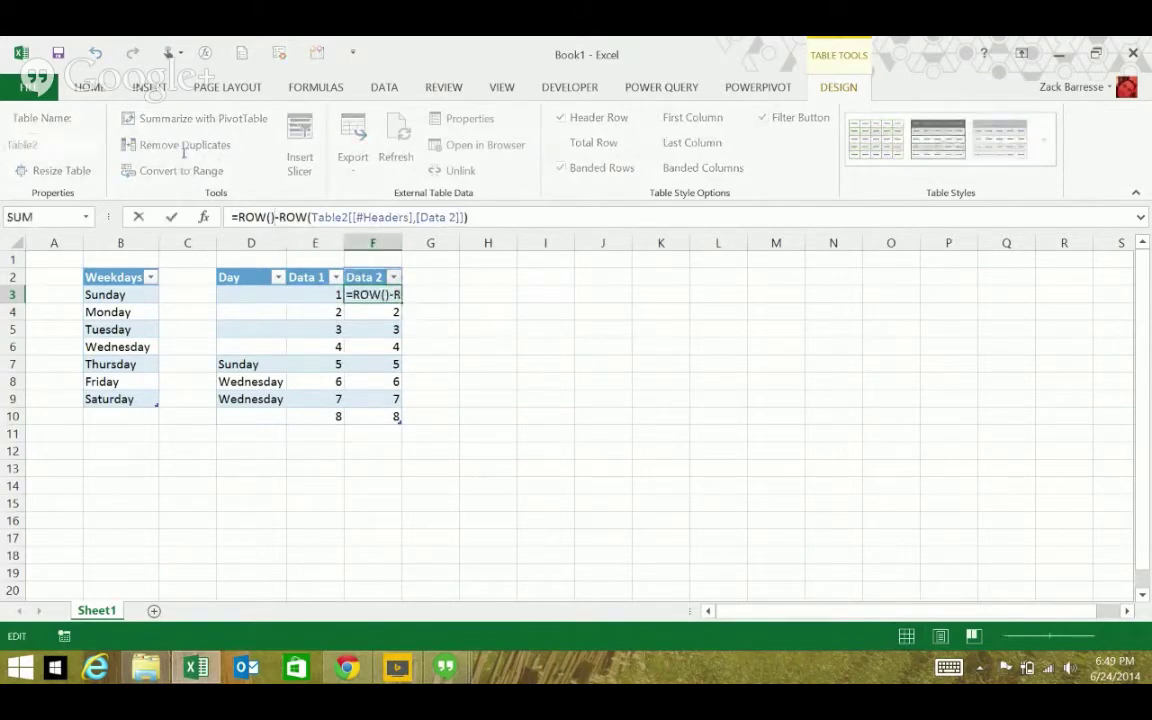
key("ctrl+Return")
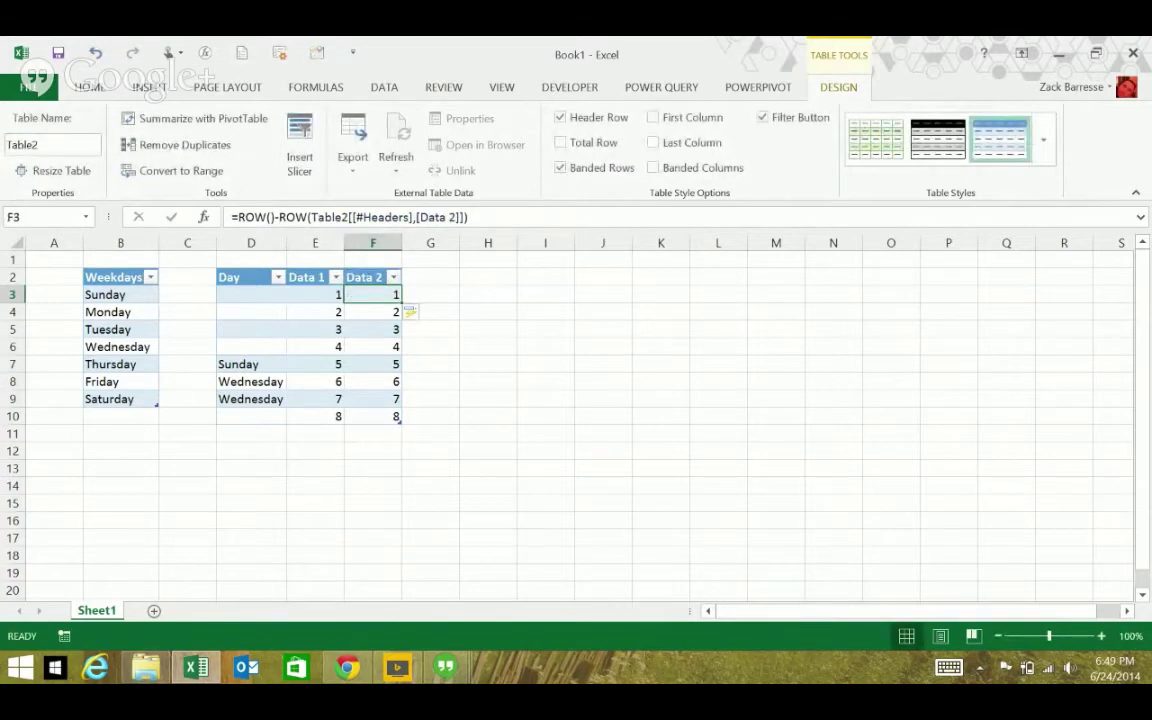
- Add a column headed "a" to the Day table by entering the header in G2
key("Right")
key("Up")
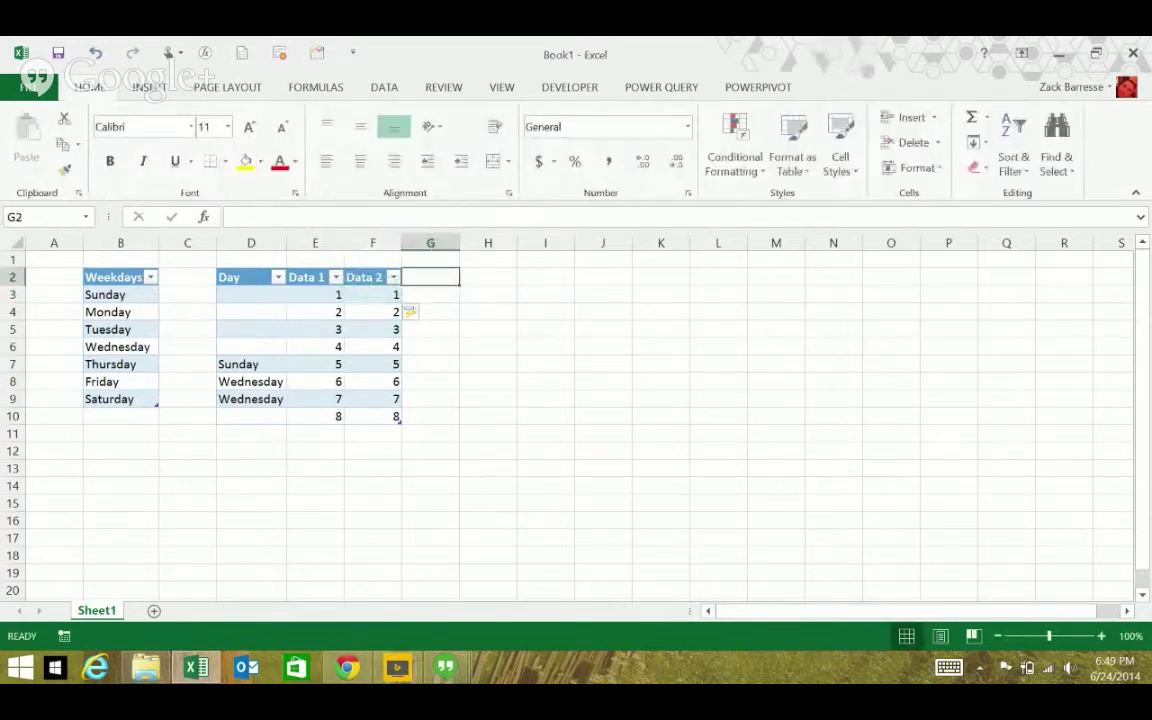
type("=")
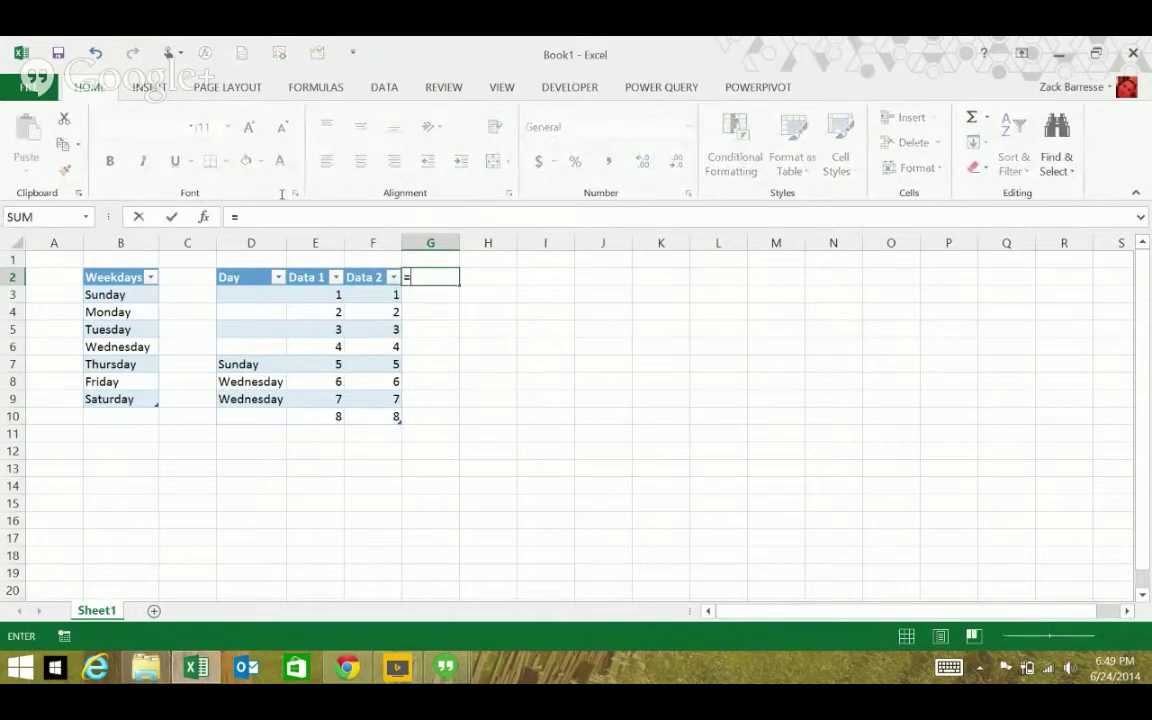
key("Escape")
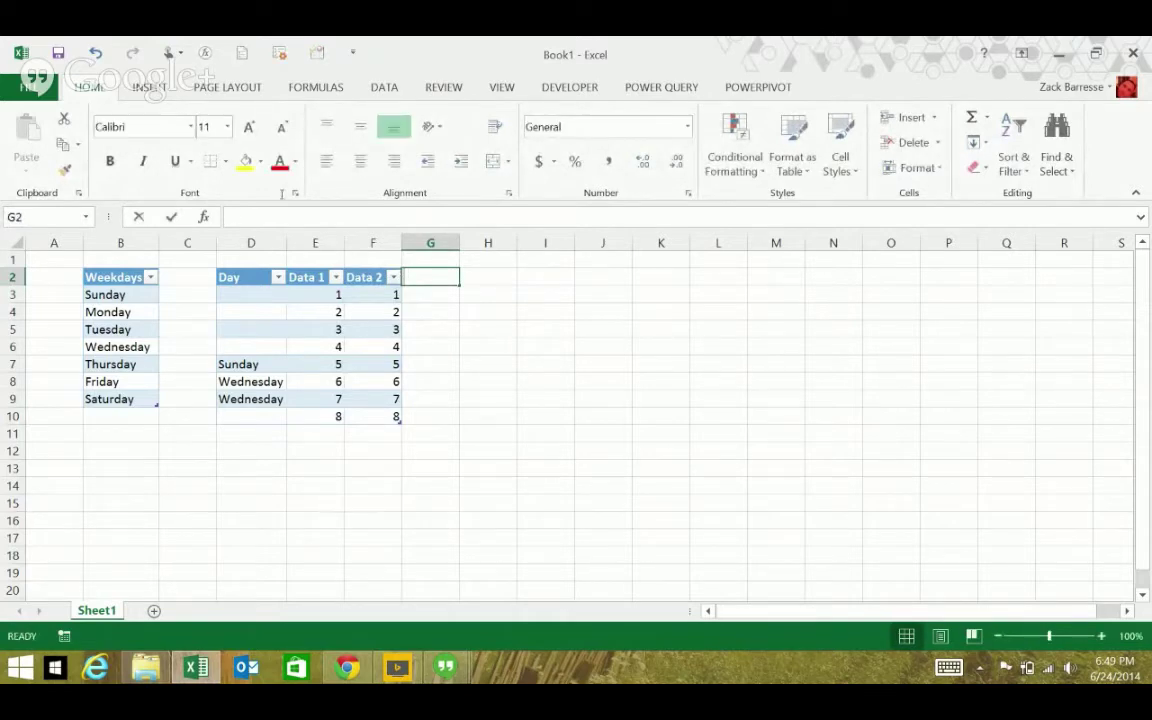
type("a")
key("Return")
type("-")
key("Escape")
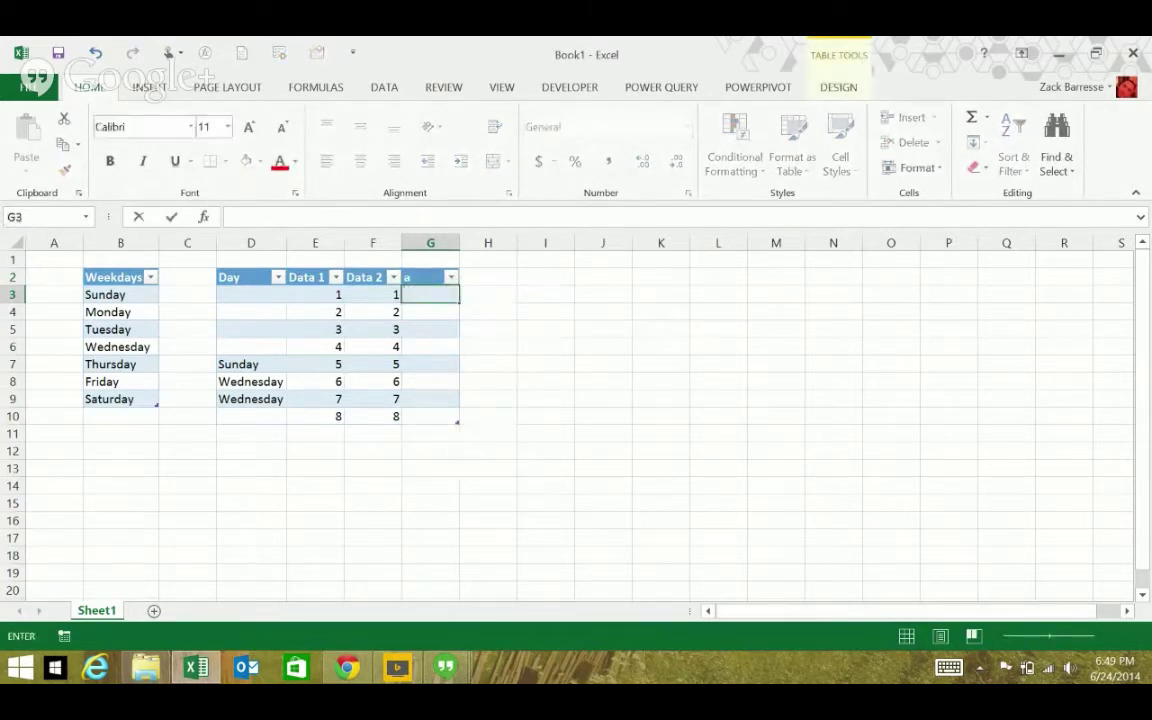
- Fill column a with the formula =SUBTOTAL(1,Table2[@[Data 1]:[Data 2]]), entered in G3
type("=subtot")
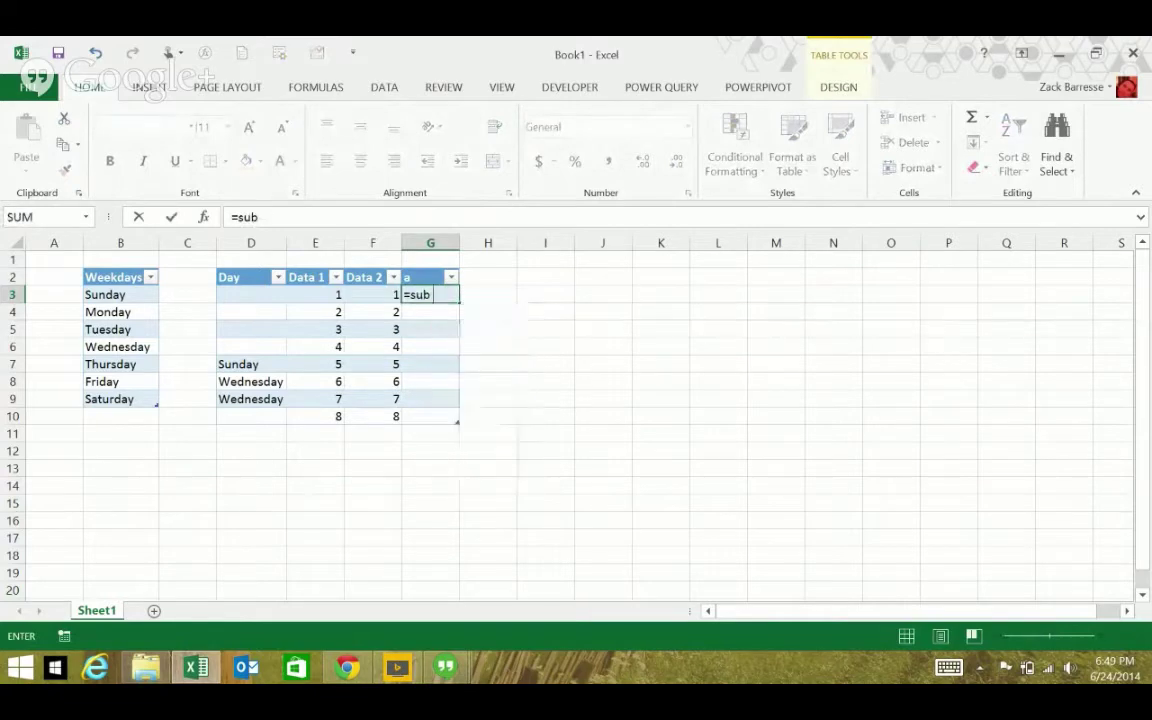
key("Tab")
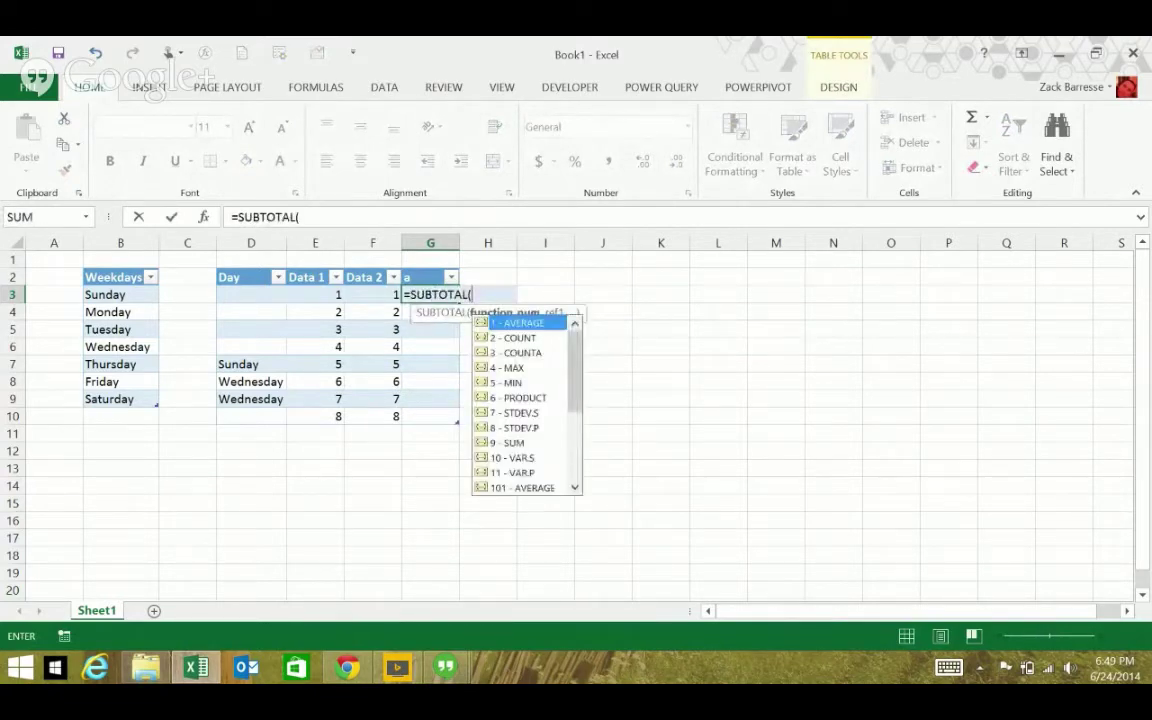
type("1,")
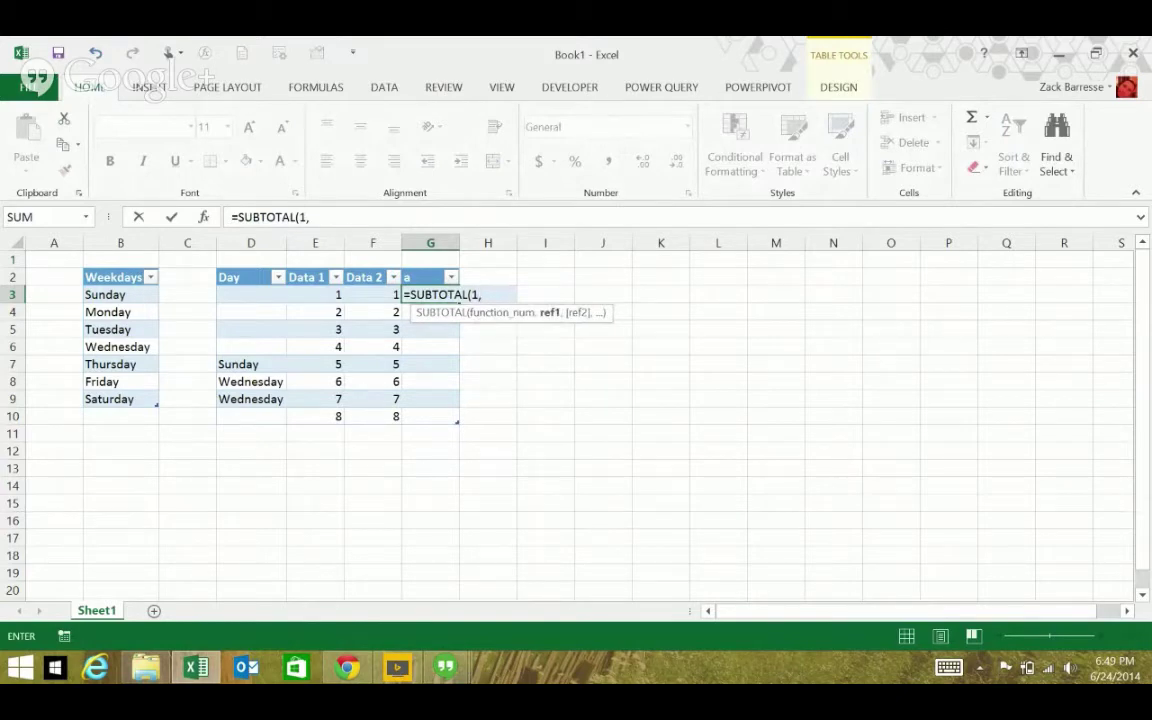
key("Left")
key("shift+Left")
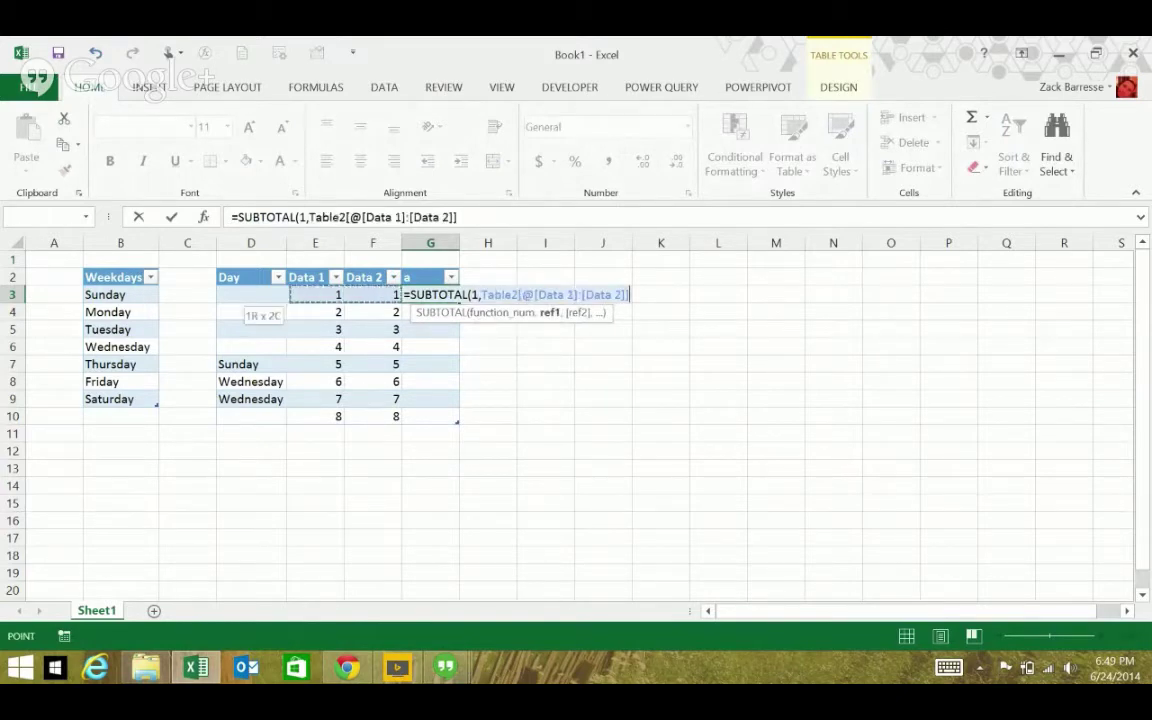
type(")")
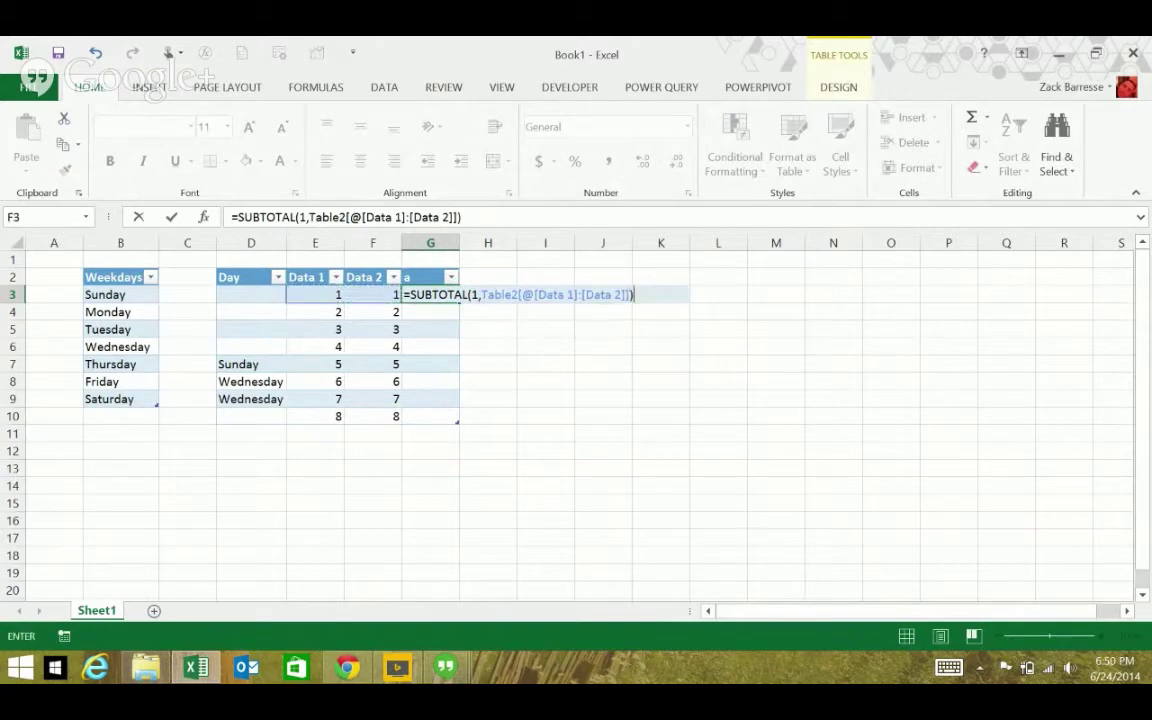
key("Return")
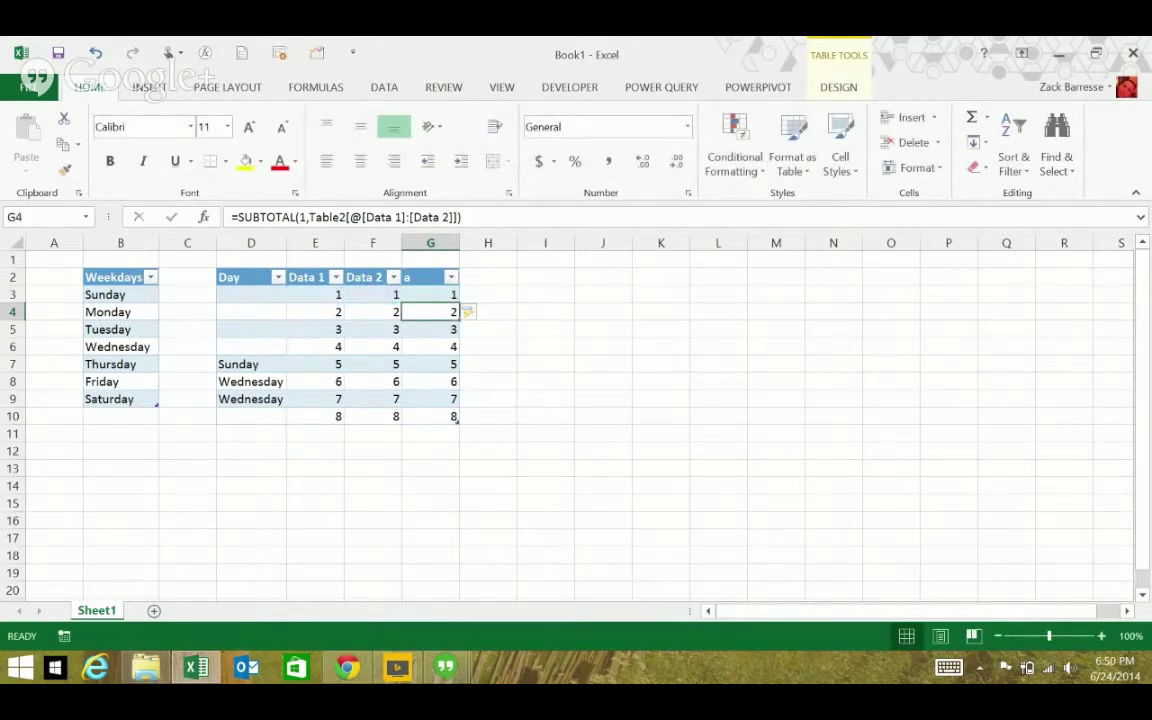
- Extend the weekday series from Sunday in D7 upward through D5, and choose Tuesday from the validation list in D3
left_click(251, 364)
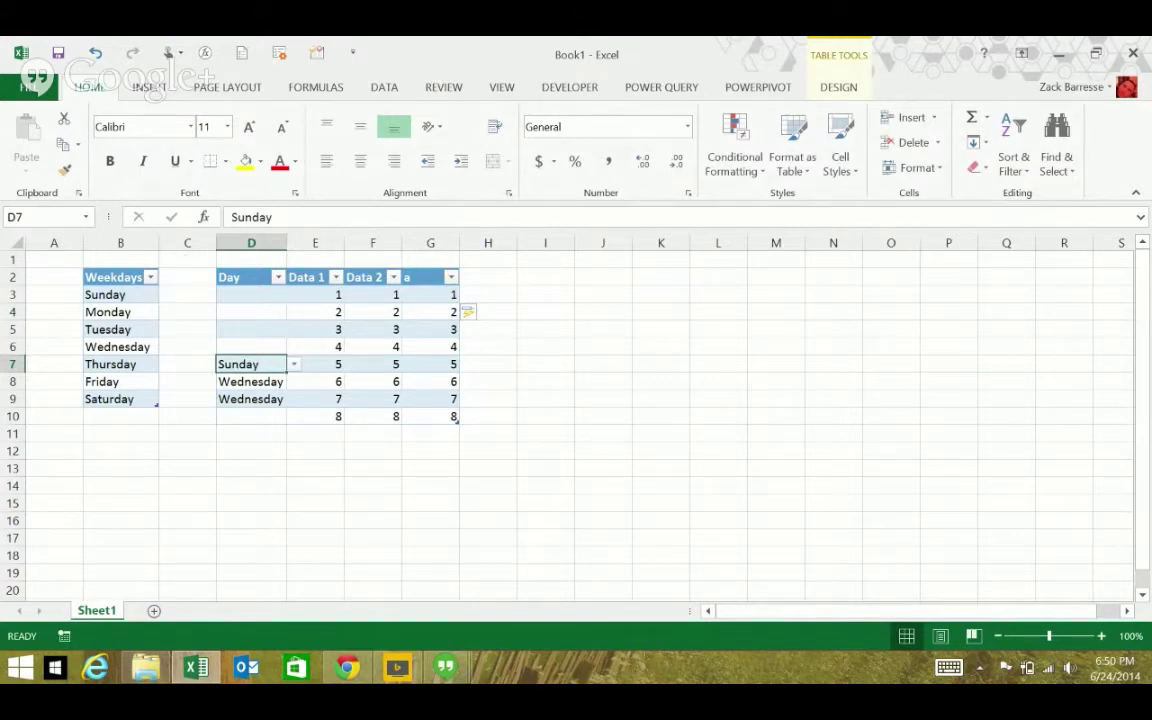
left_click_drag(286, 372, 288, 330)
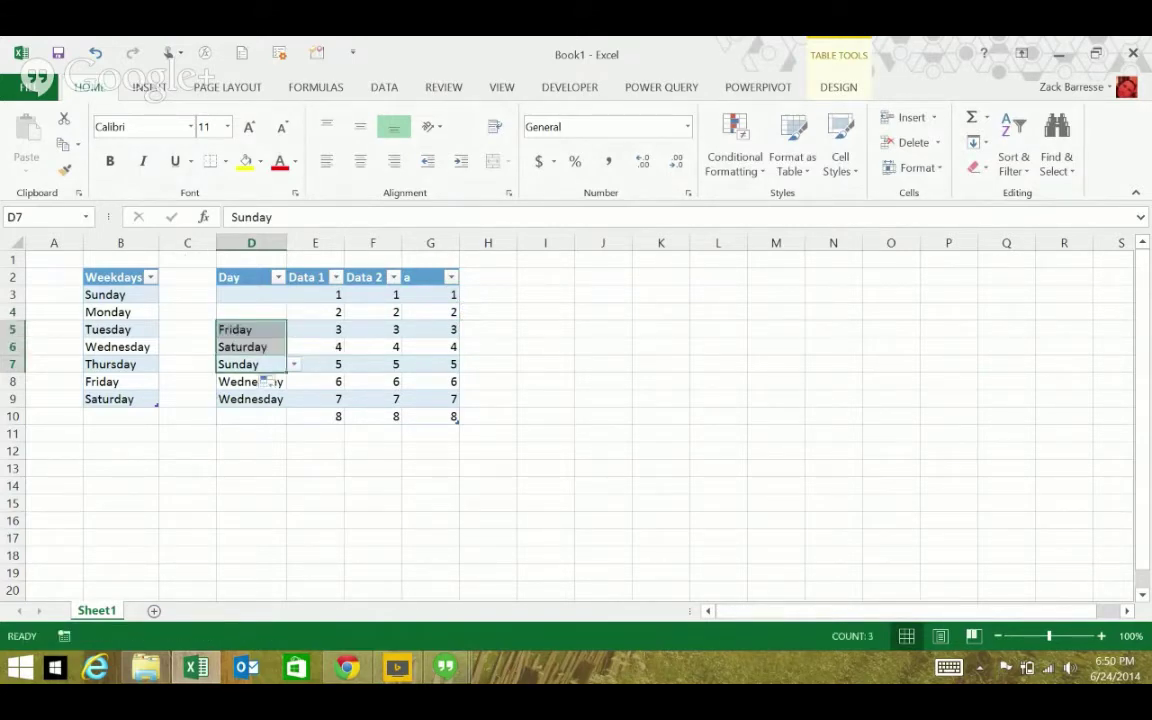
left_click(251, 294)
key("alt+Down")
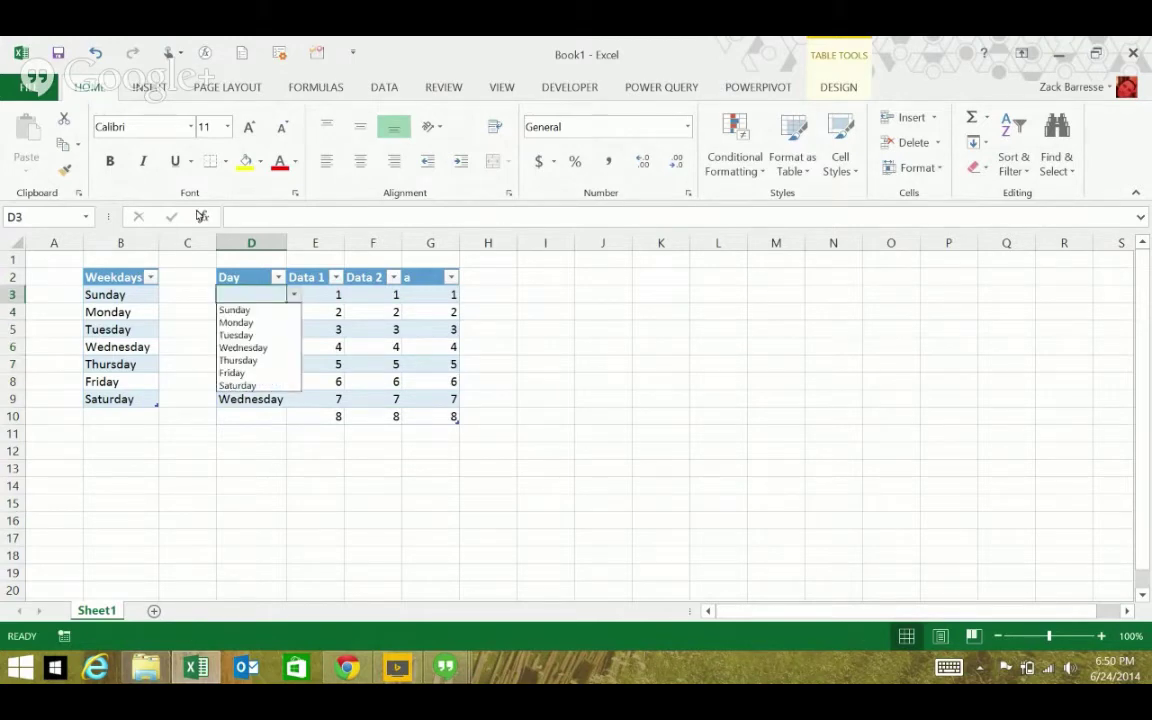
key("Down")
key("Down")
key("Return")
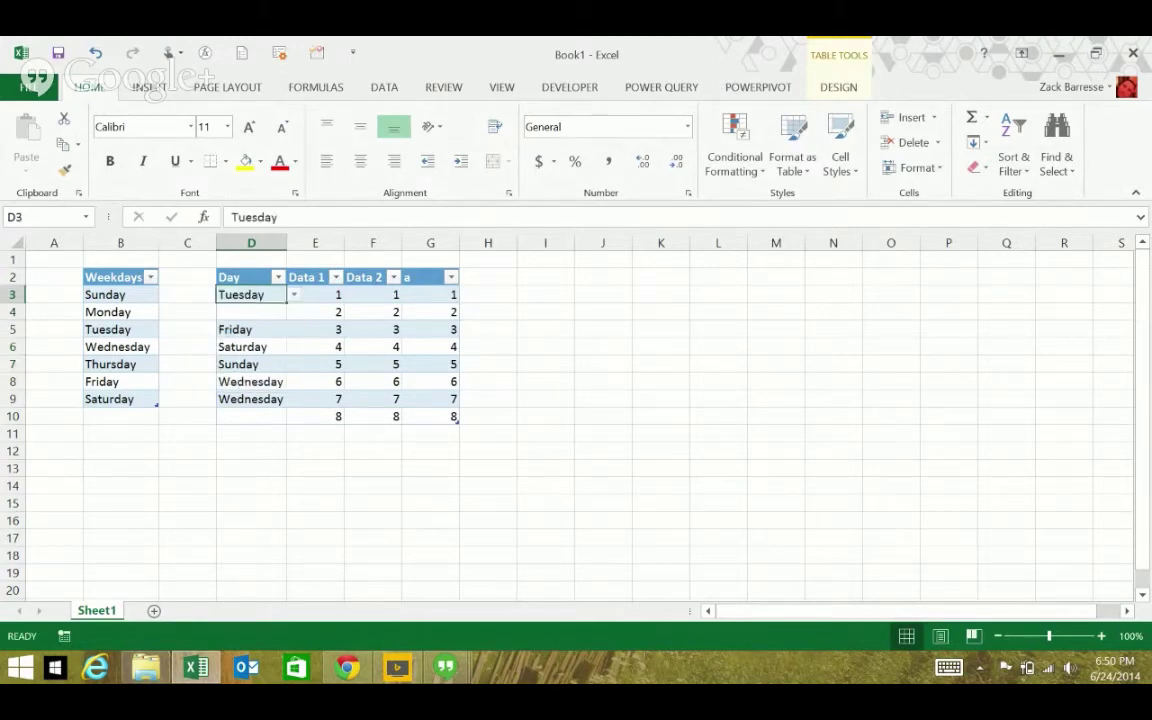
- Choose Saturday from the validation list in D4 of the Day column
key("Down")
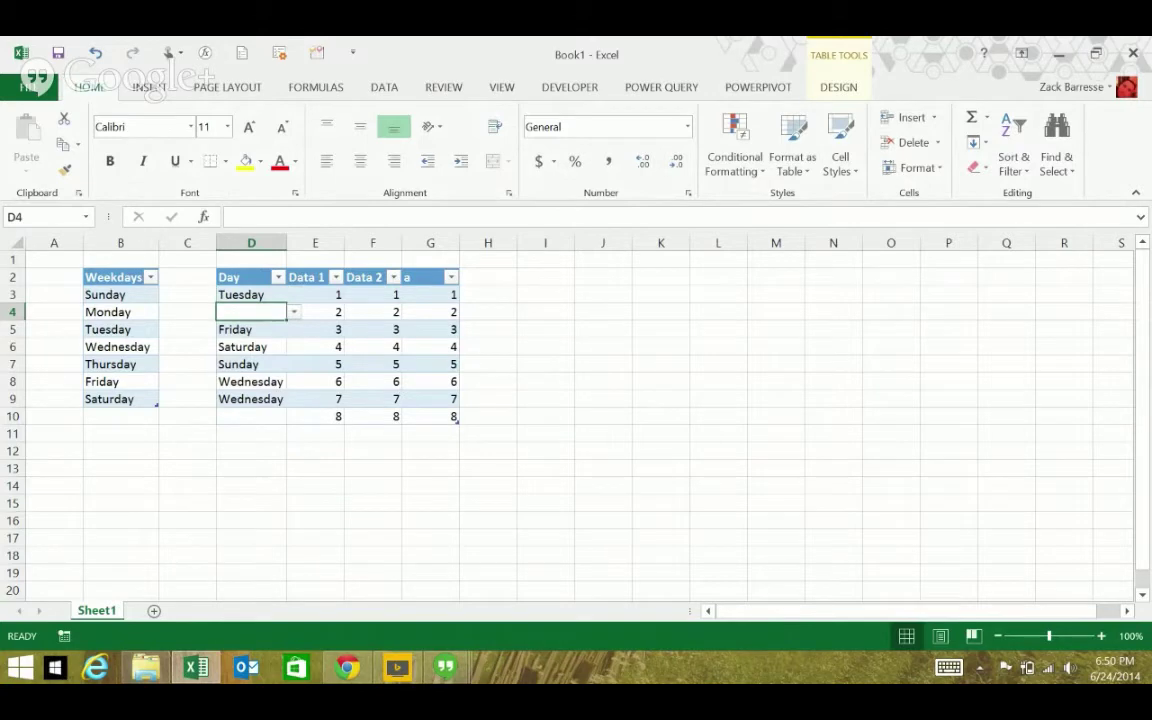
key("alt+Down")
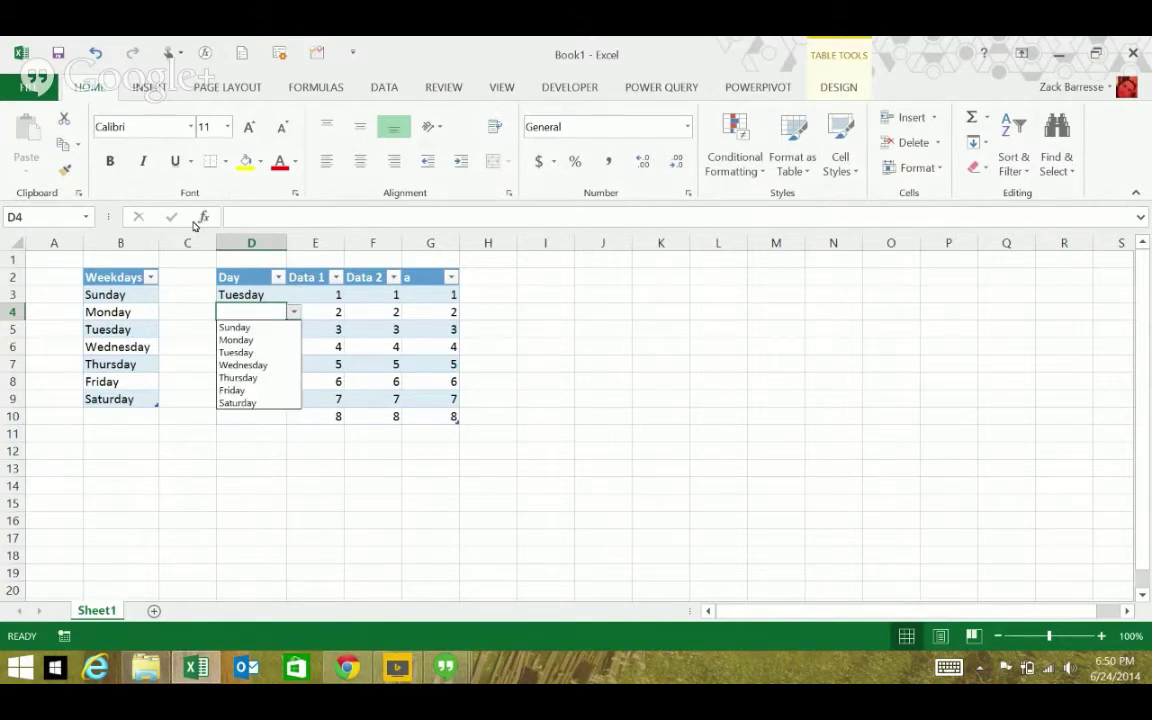
key("Down")
key("Down")
key("Down")
key("Down")
key("Down")
key("Down")
key("Down")
key("Return")
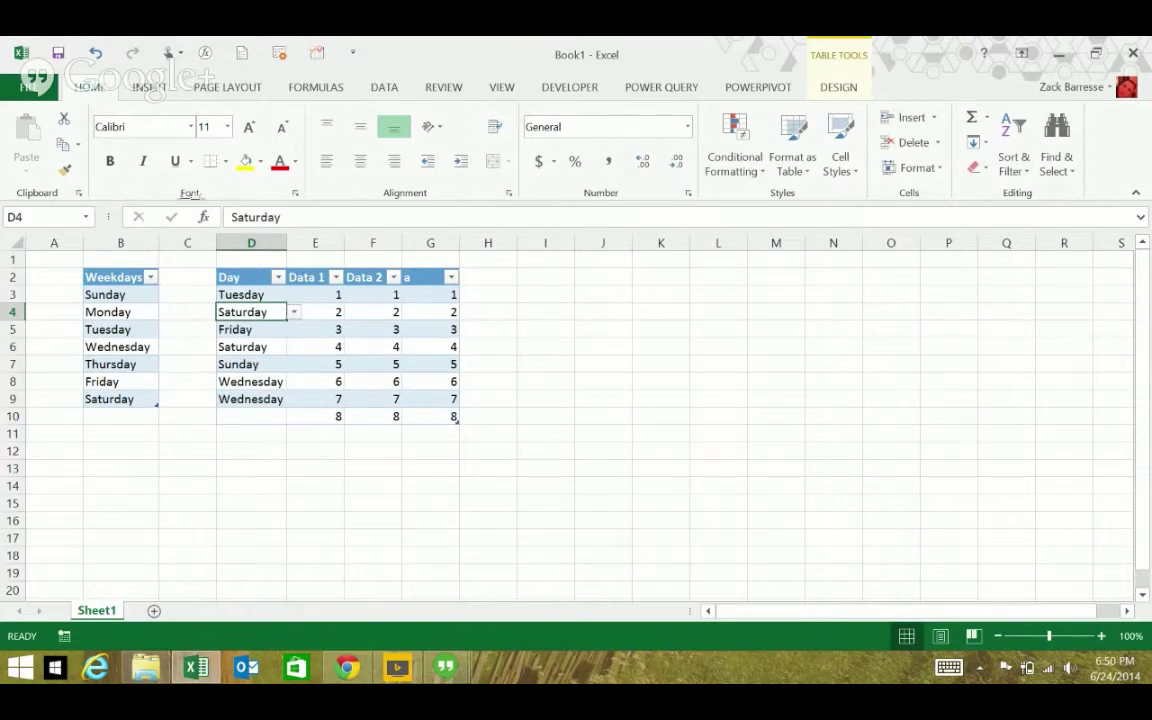
- Filter the Day column to exclude Friday, leaving the other days selected
key("alt+shift+Down")
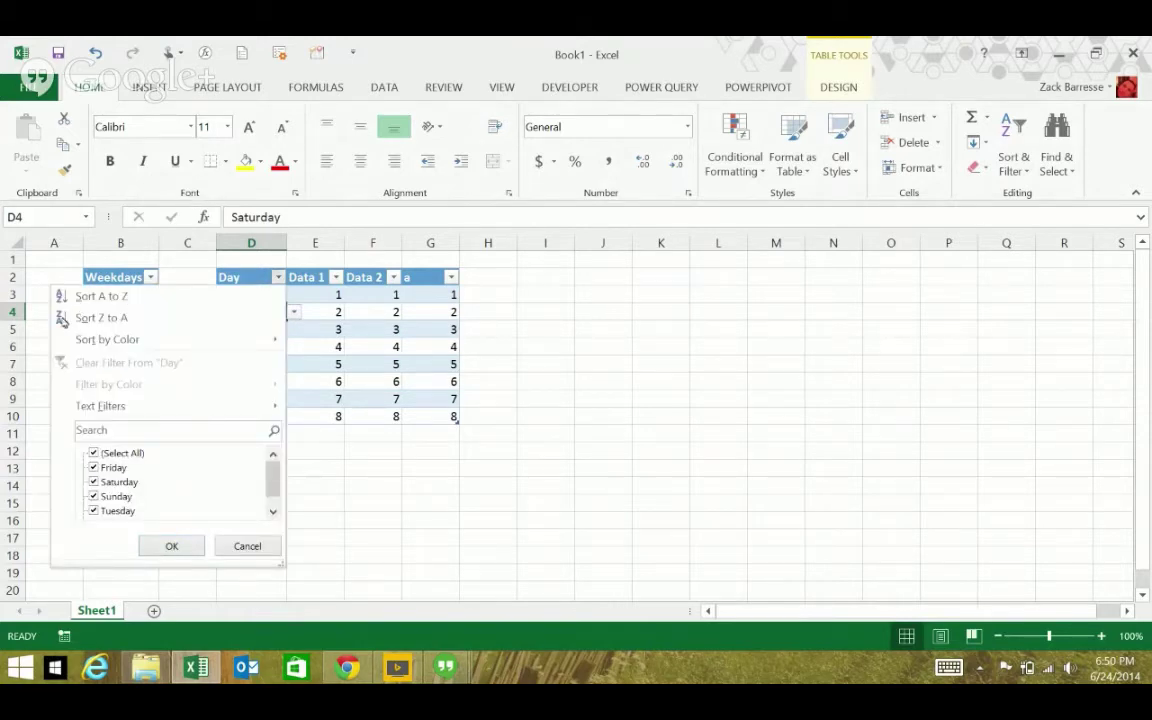
key("Down")
key("Down")
key("Down")
key("Down")
key("Down")
key("Down")
key("Down")
key("space")
key("Return")
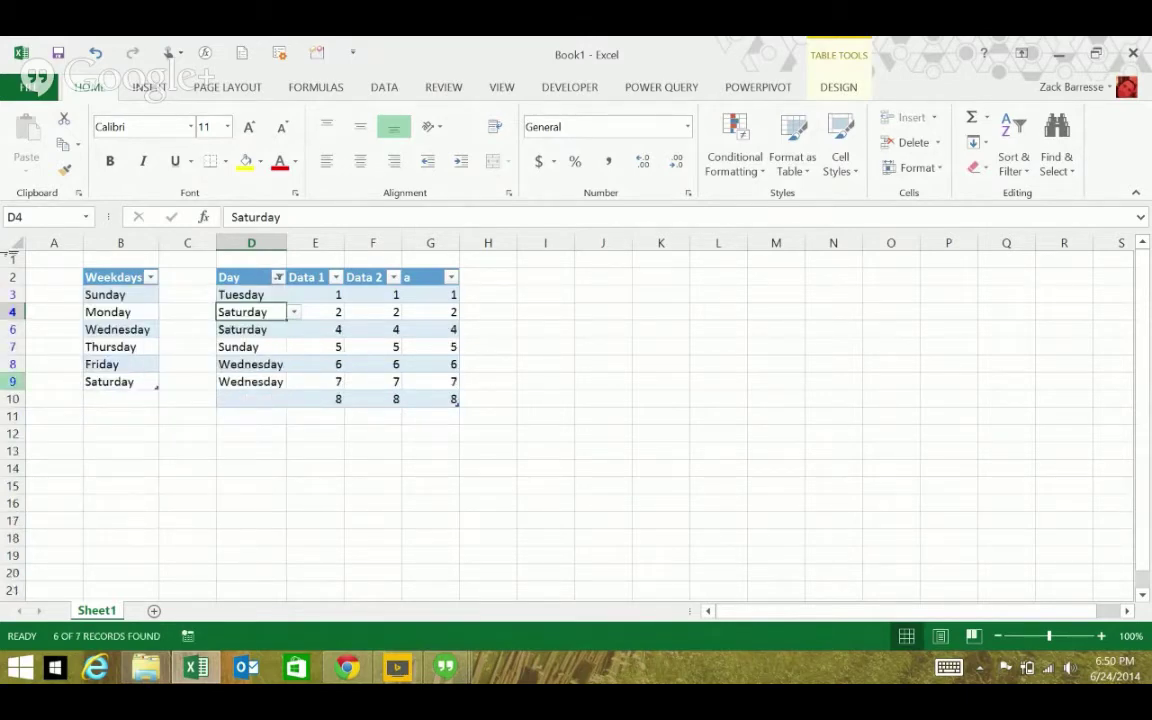
- Inspect filtered rows 3 to 9 and row 10 to compare which rows the filter covers, and clear the Day filter
left_click_drag(12, 381, 12, 292)
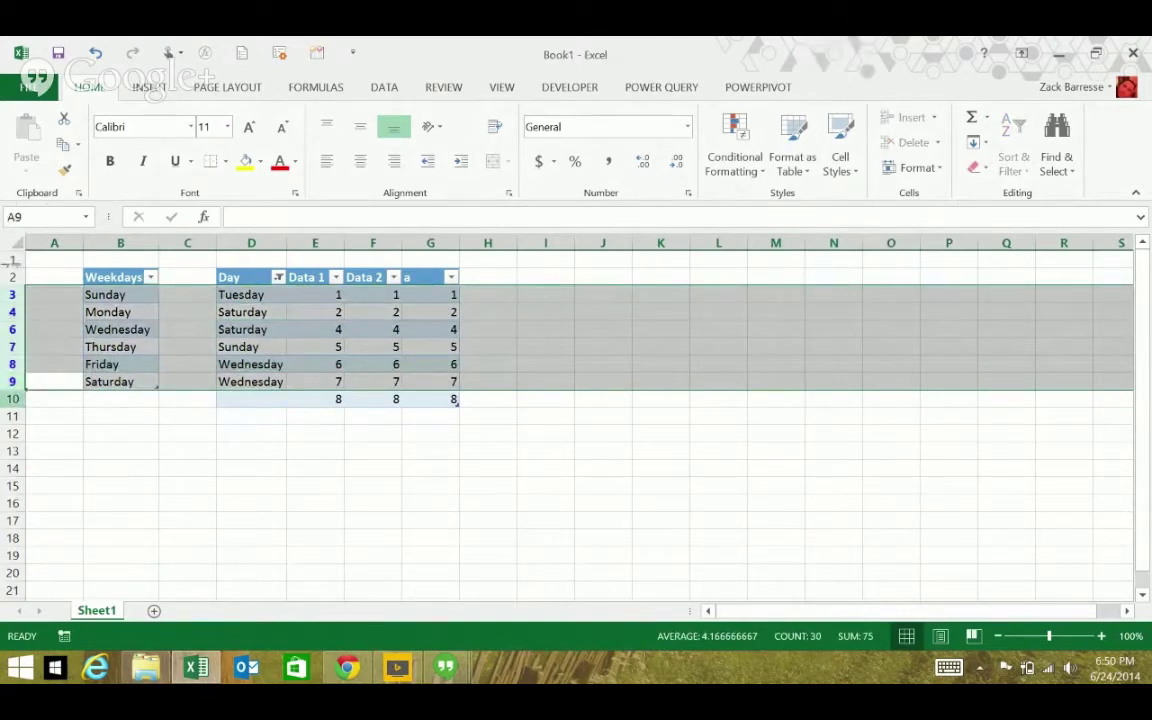
left_click(12, 398)
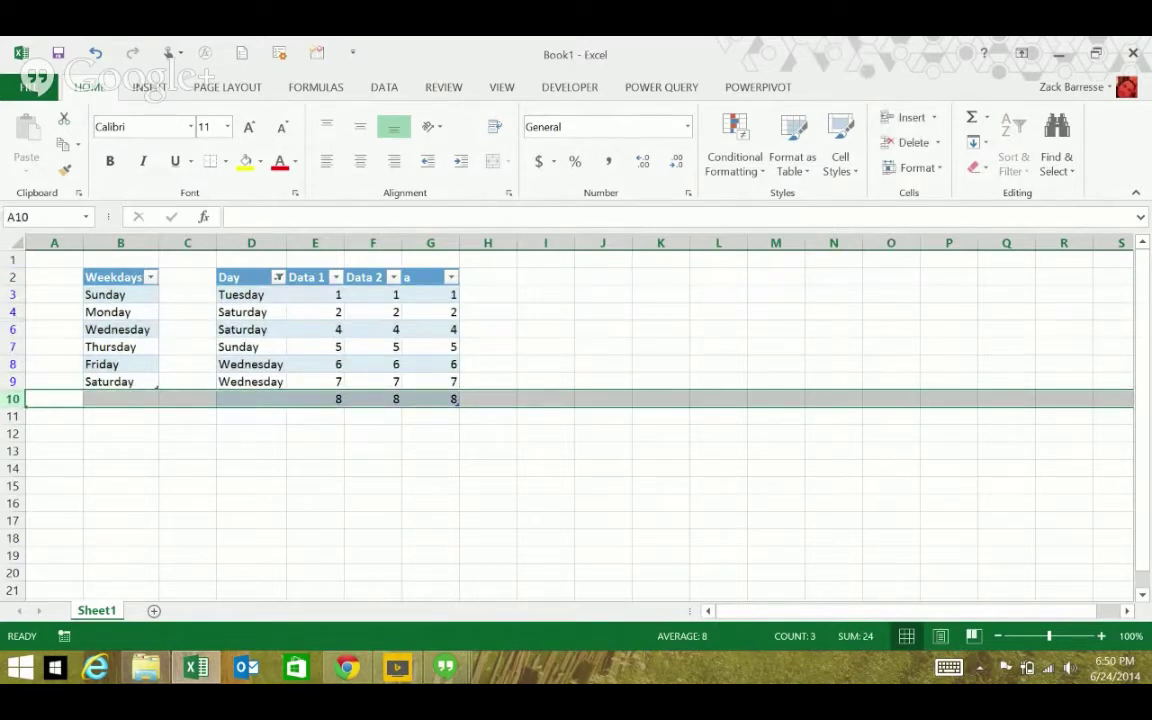
left_click(251, 398)
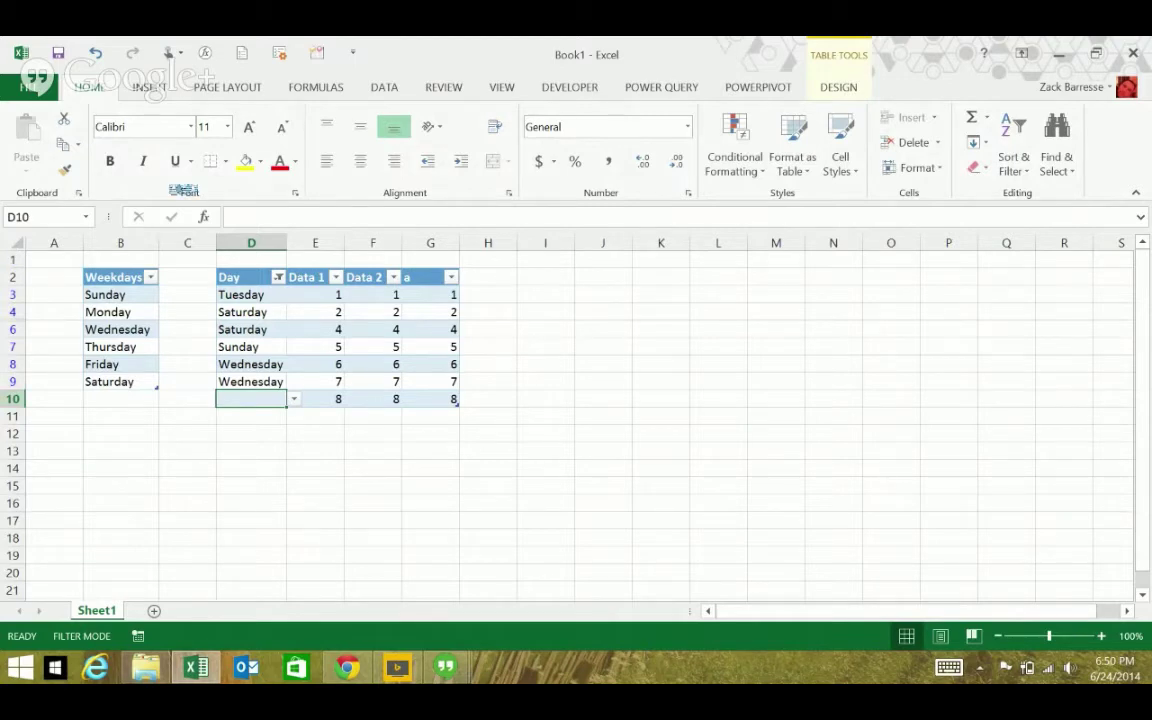
left_click(278, 277)
key("Return")
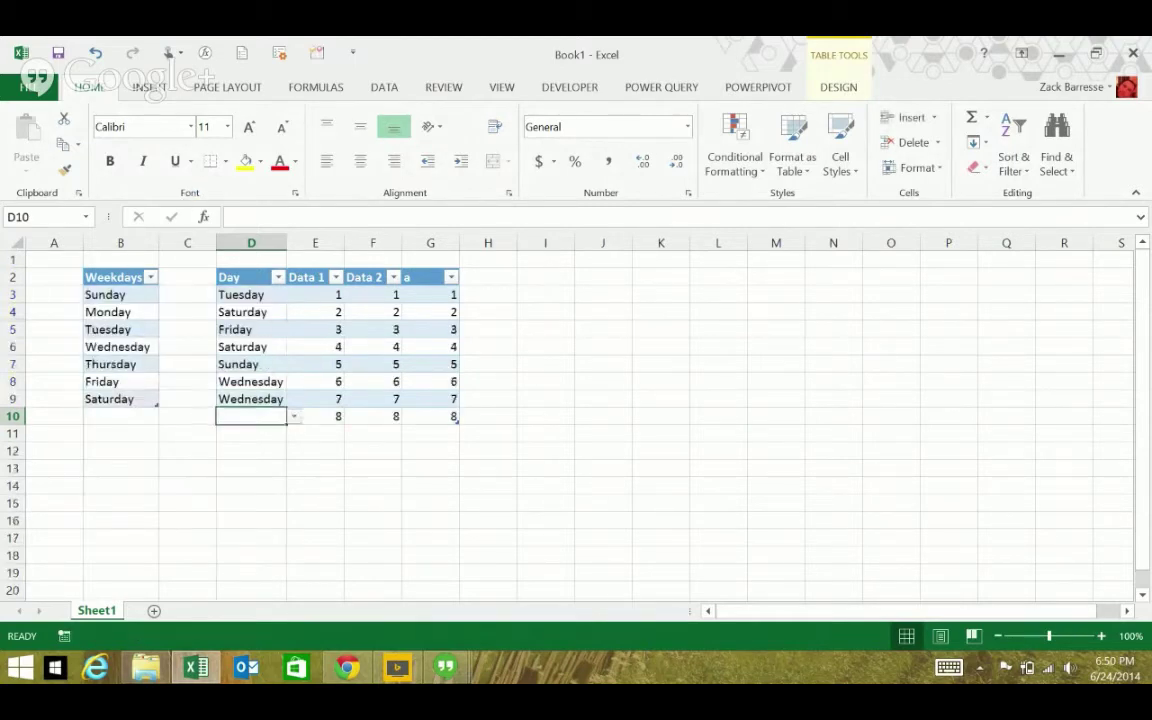
- Exclude Friday from the Day column again to inspect rows 8 to 10, and clear the filter
key("alt+Down")
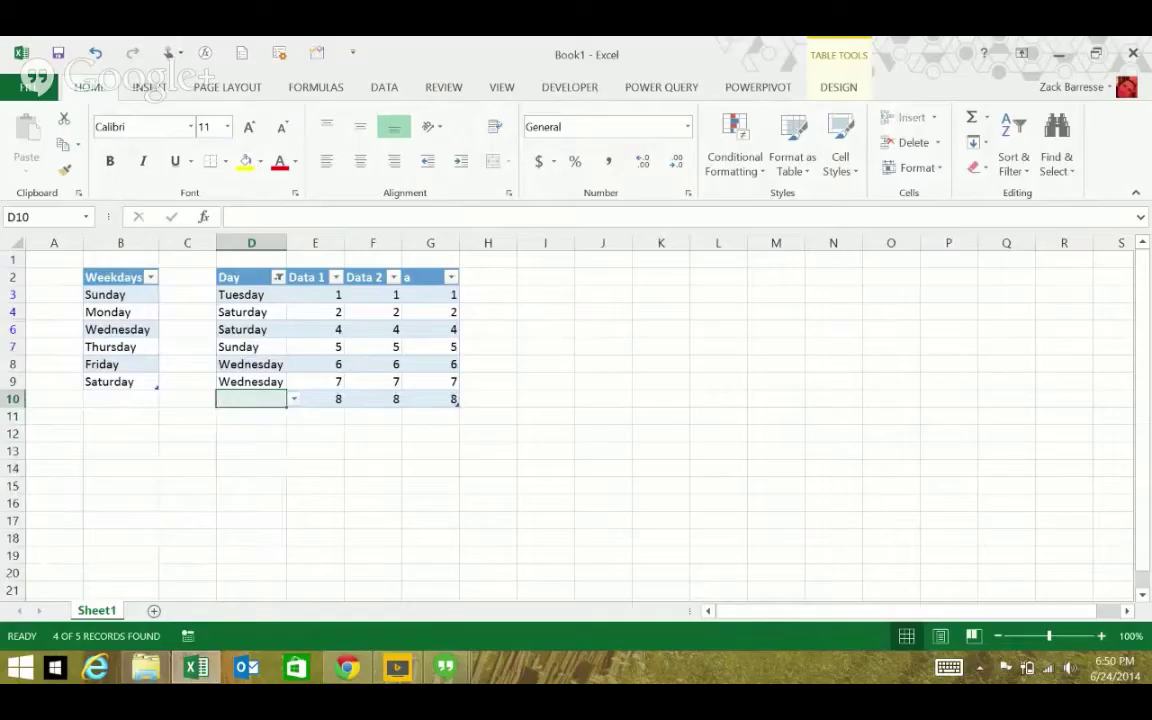
left_click_drag(12, 364, 12, 400)
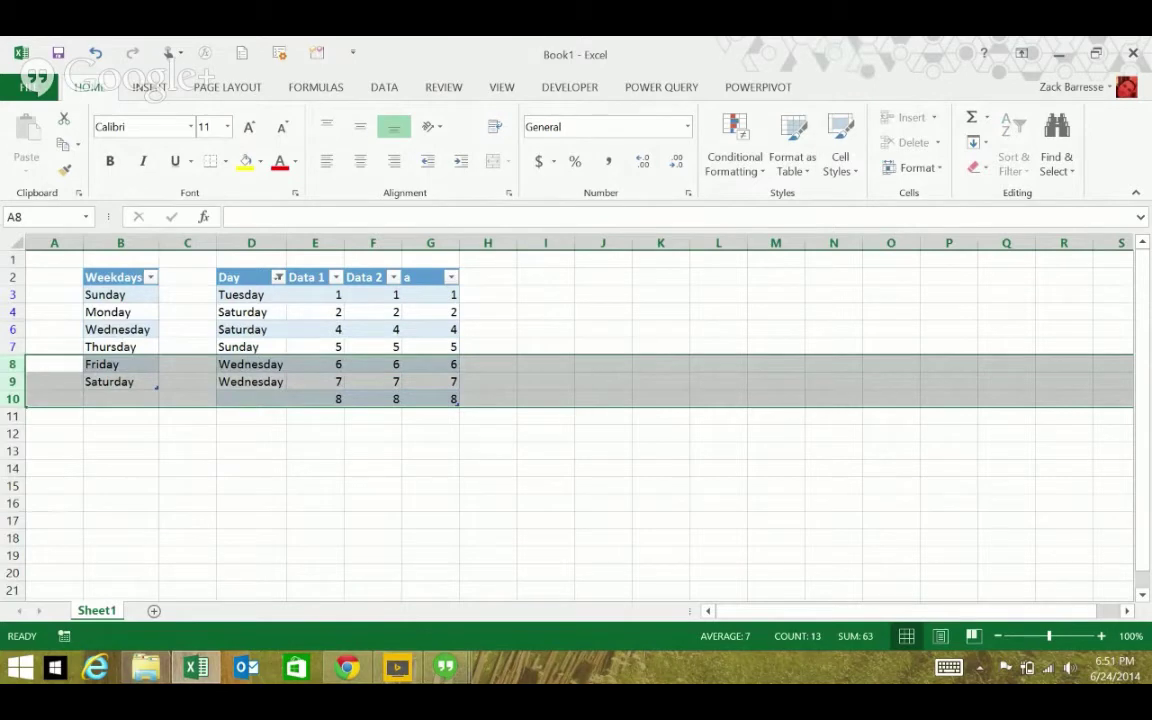
left_click(278, 277)
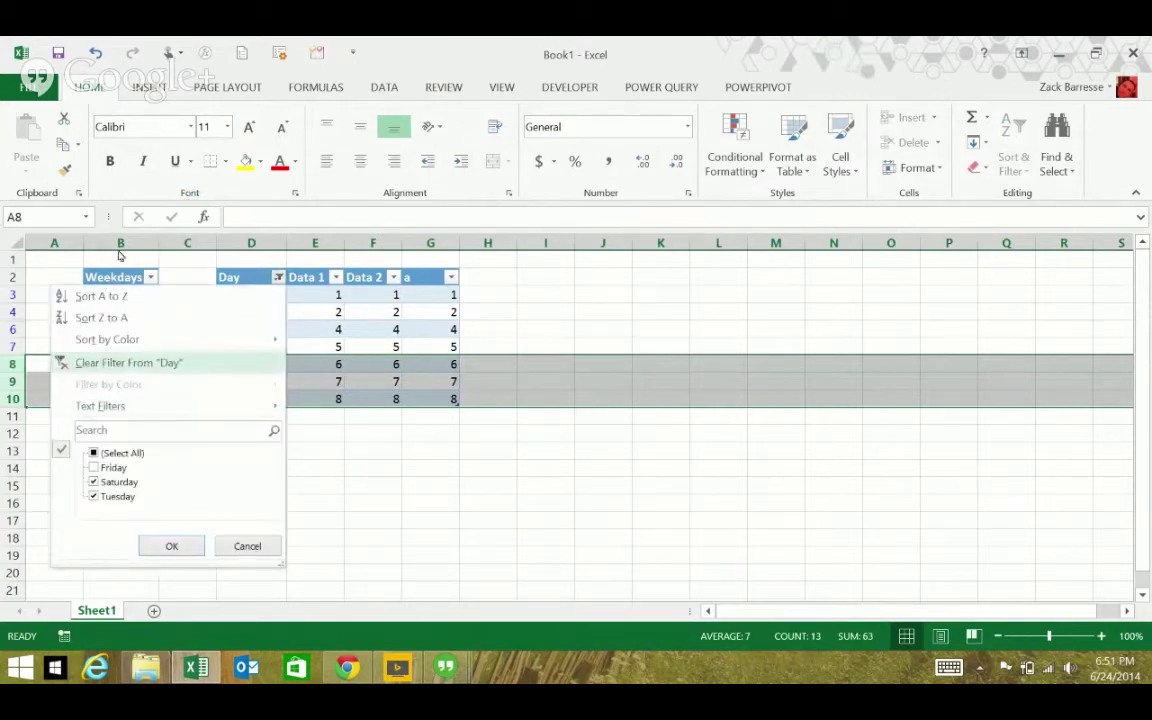
key("Return")
- Reapply the Day filter with Friday excluded and inspect the filtered range in rows 3 to 6
key("alt+Down")
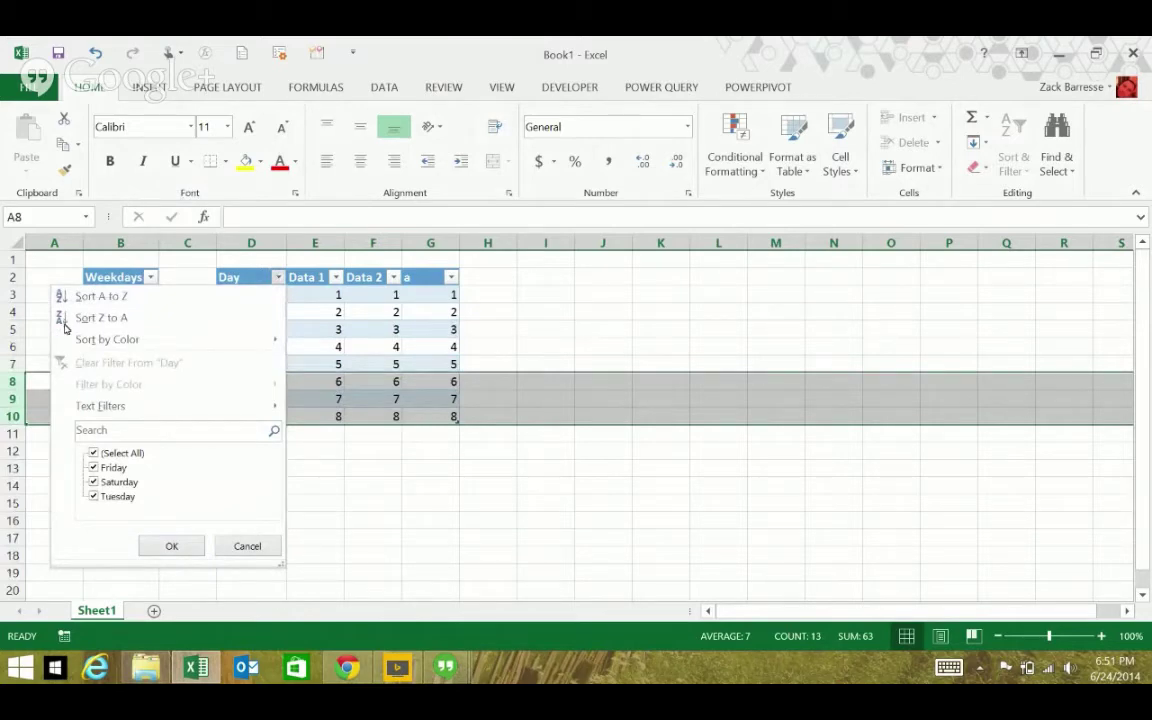
key("Down")
key("space")
key("Tab")
key("Return")
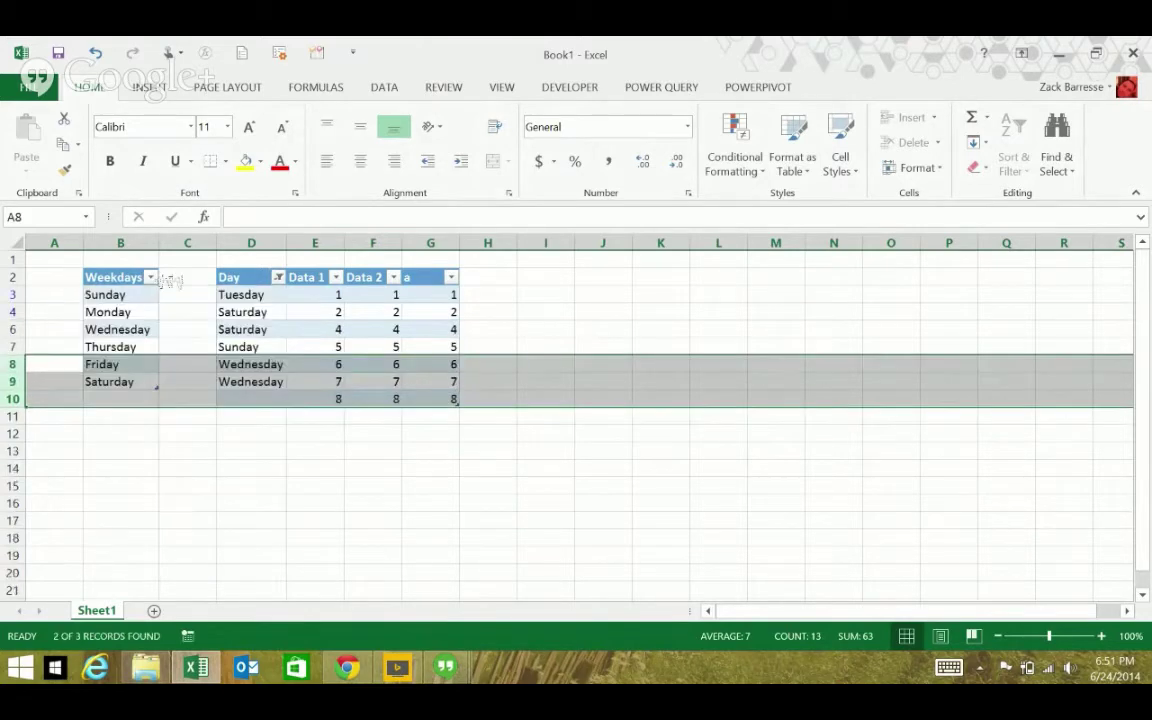
left_click_drag(12, 294, 12, 336)
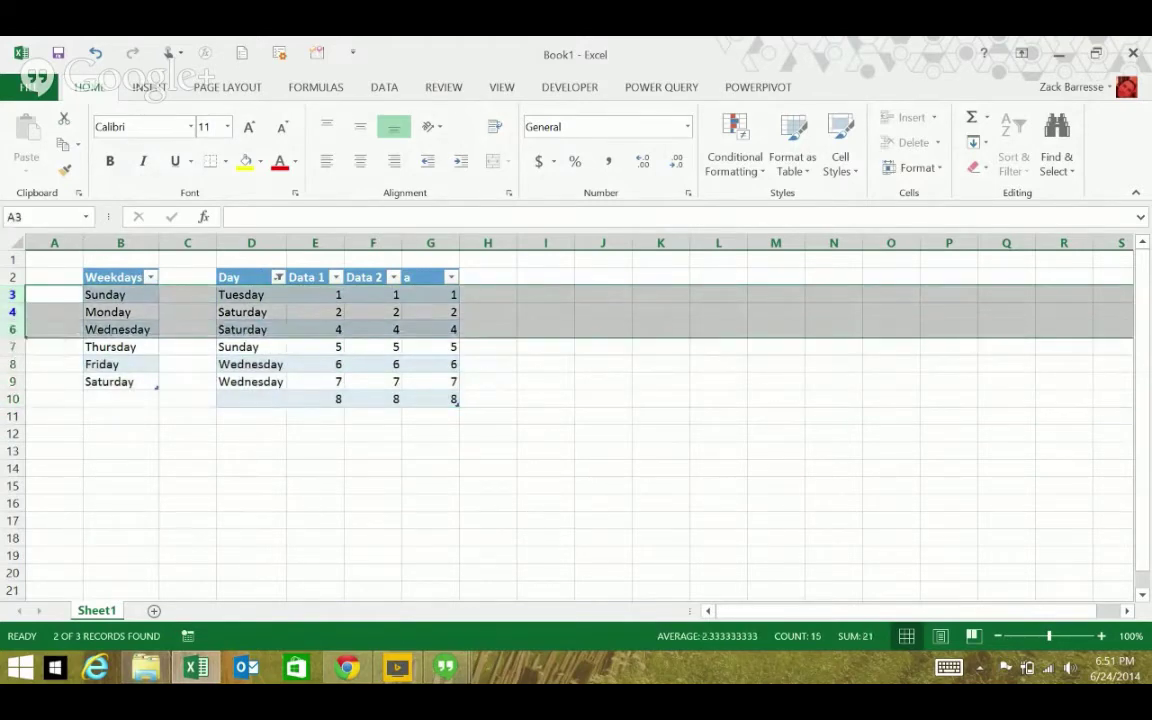
left_click(251, 312)
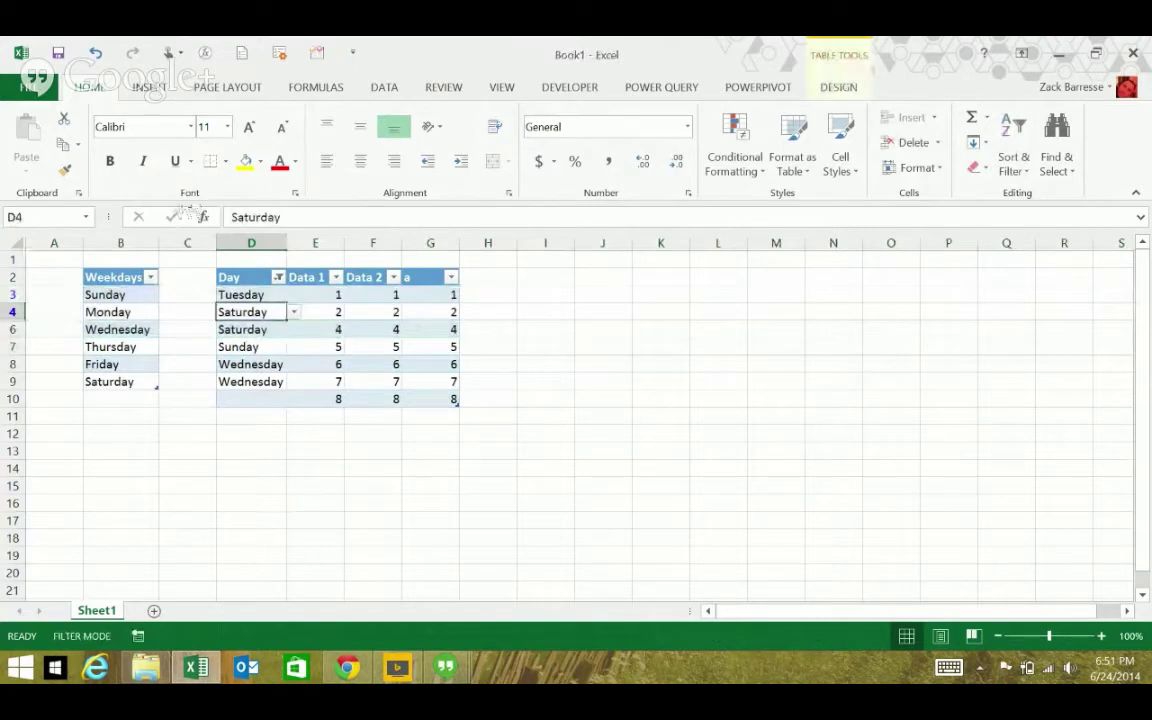
- Clear the Day filter and unhide row 5 within rows 4 to 7
left_click(150, 277)
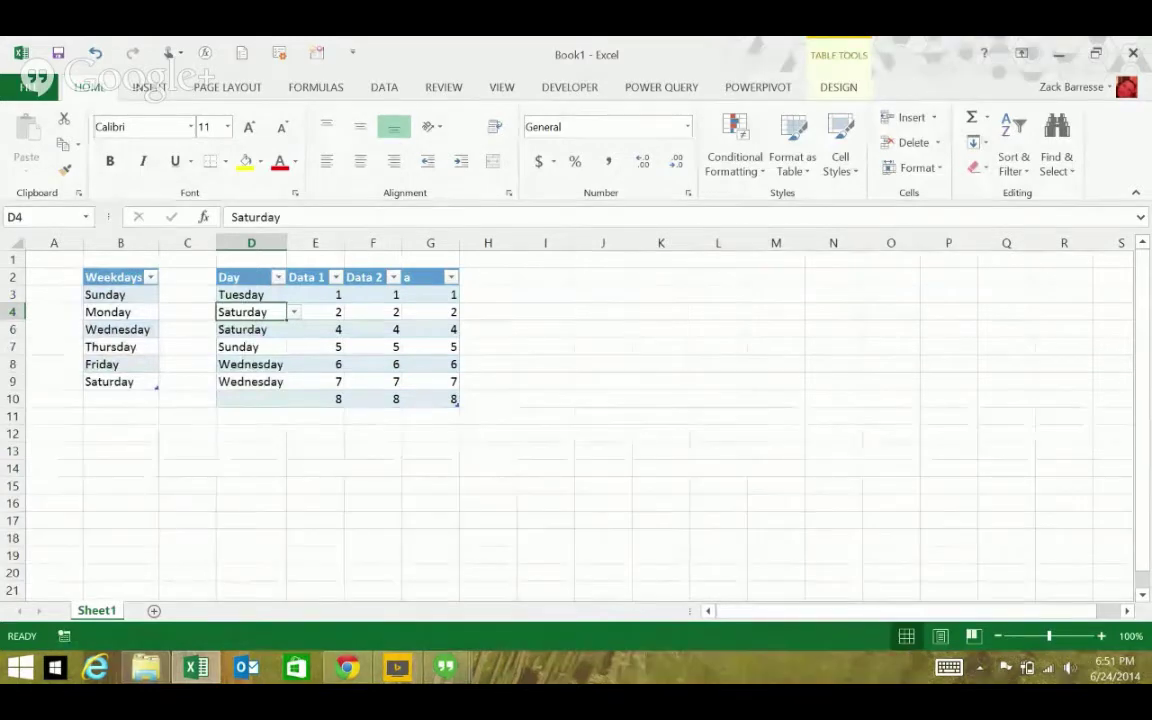
left_click(250, 294)
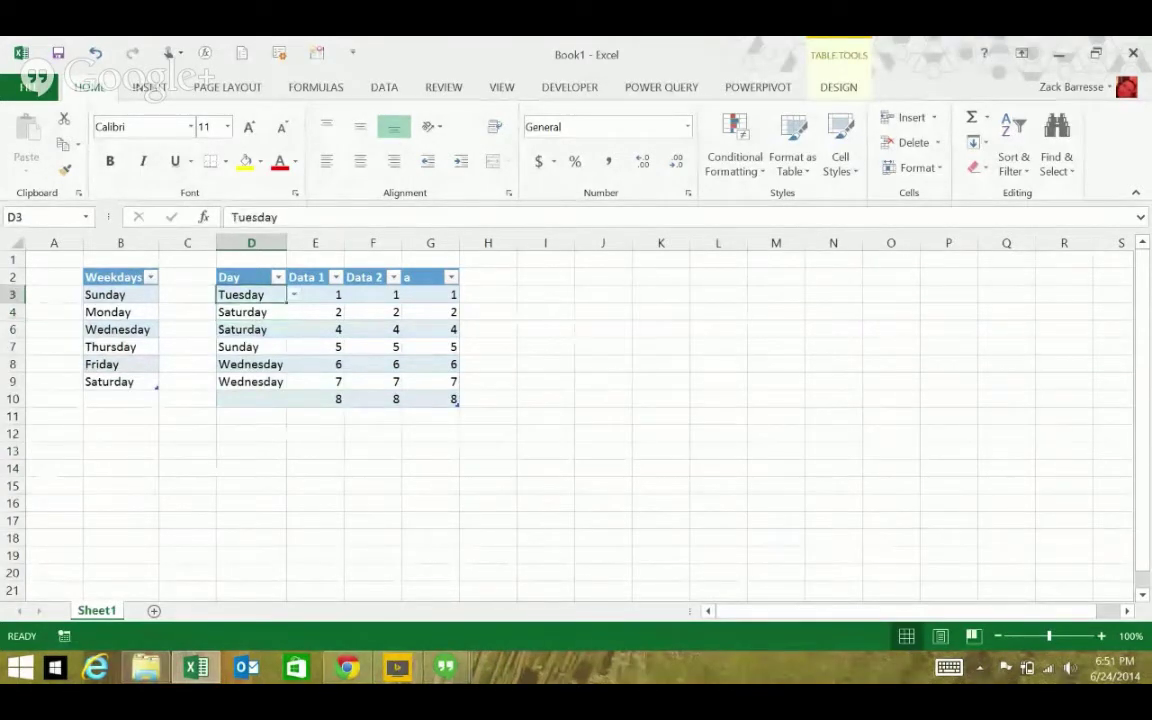
left_click_drag(14, 312, 14, 346)
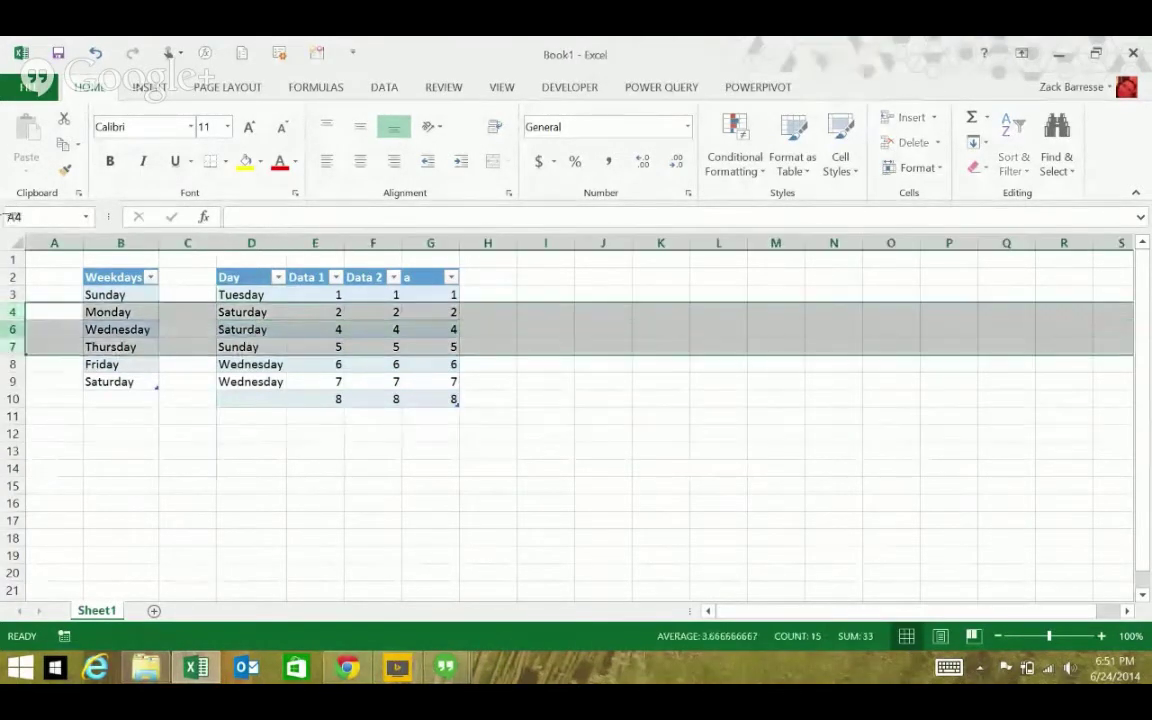
key("ctrl+shift+9")
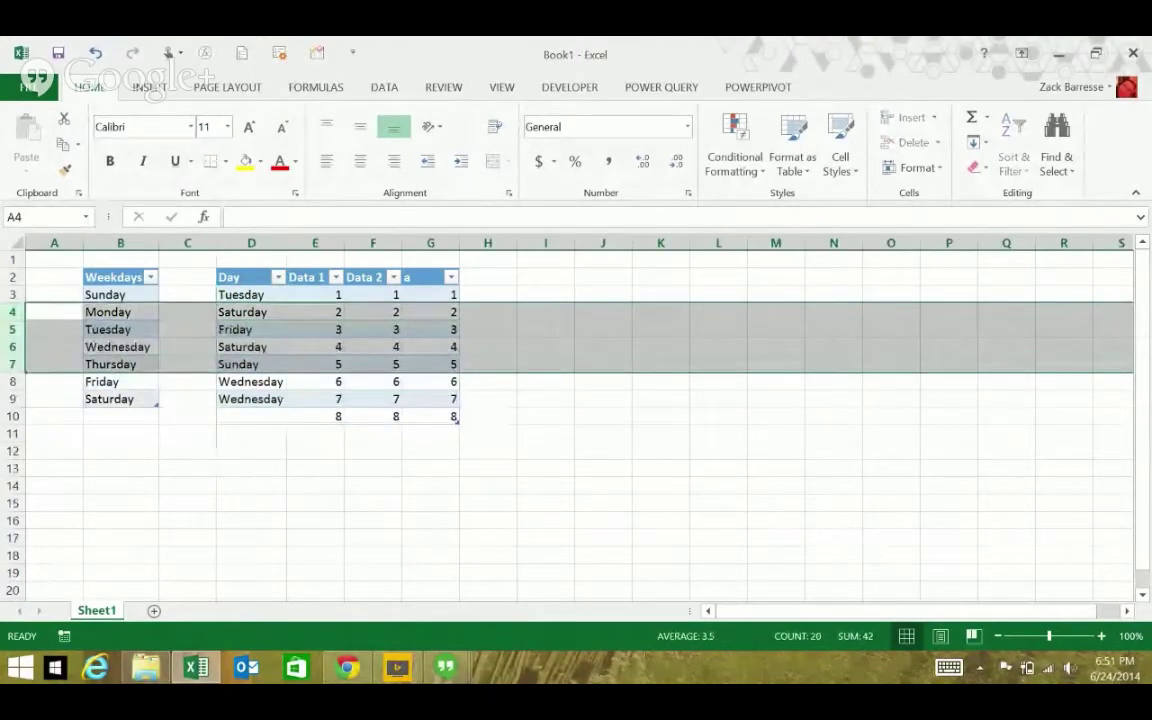
left_click(250, 329)
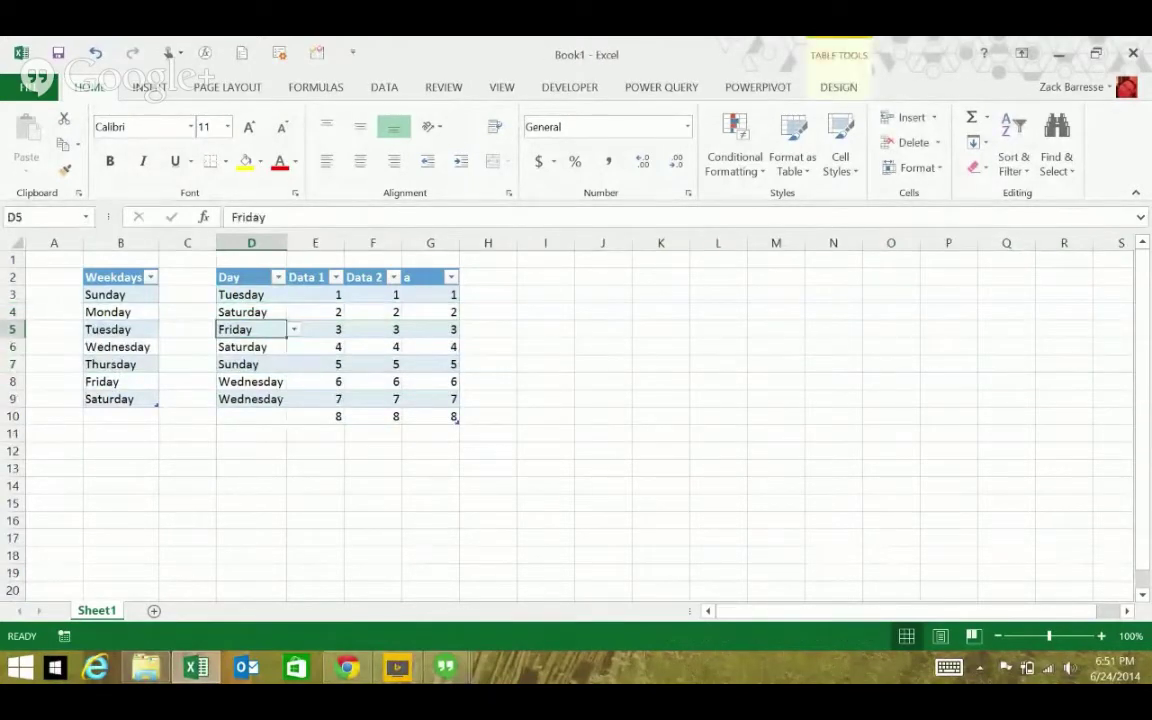
- Check the row formula in G5 and add a total row to the Day table
left_click(430, 329)
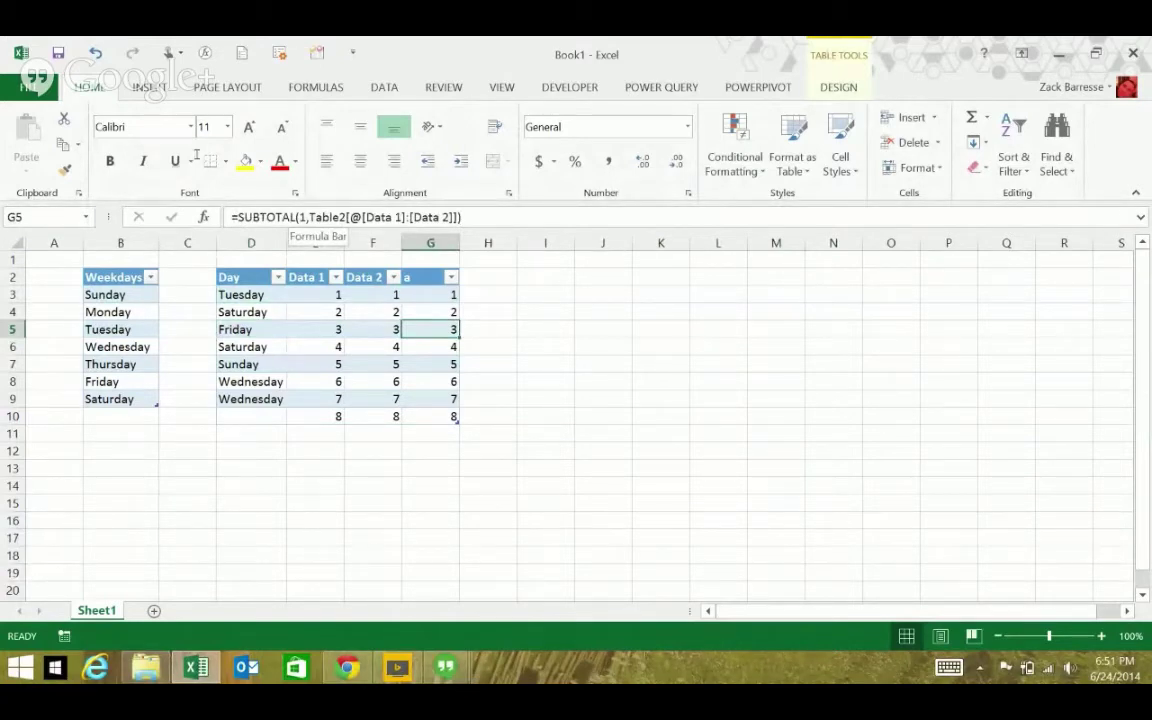
left_click(838, 87)
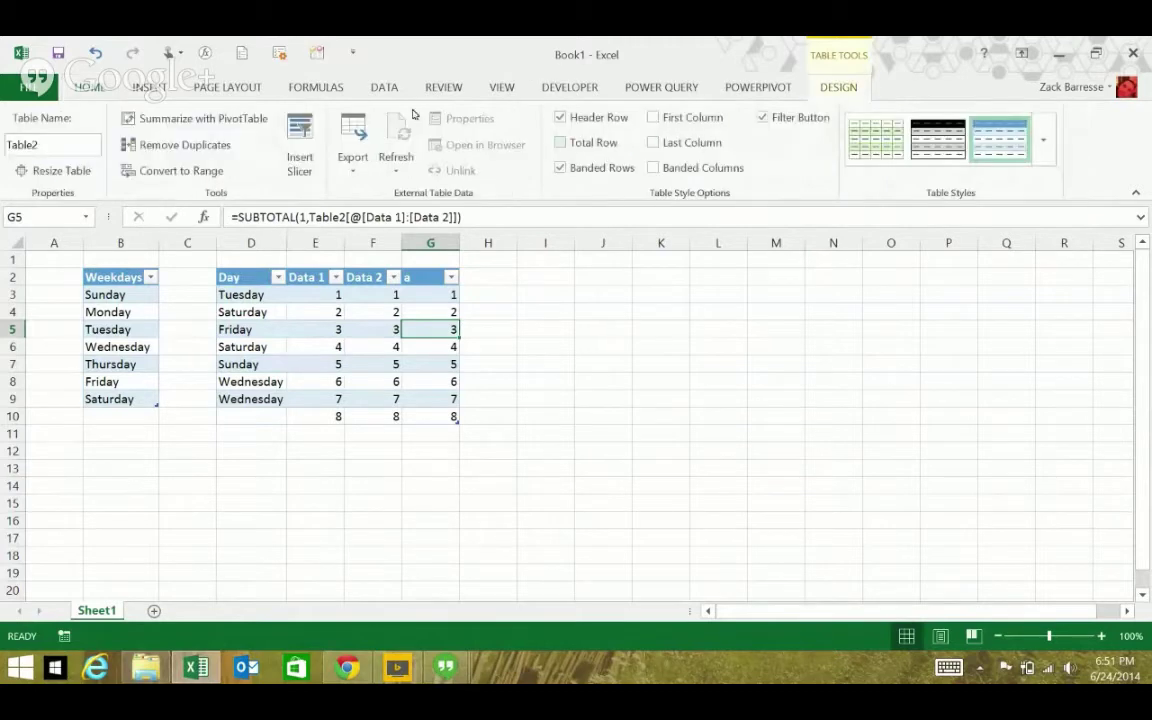
left_click(560, 142)
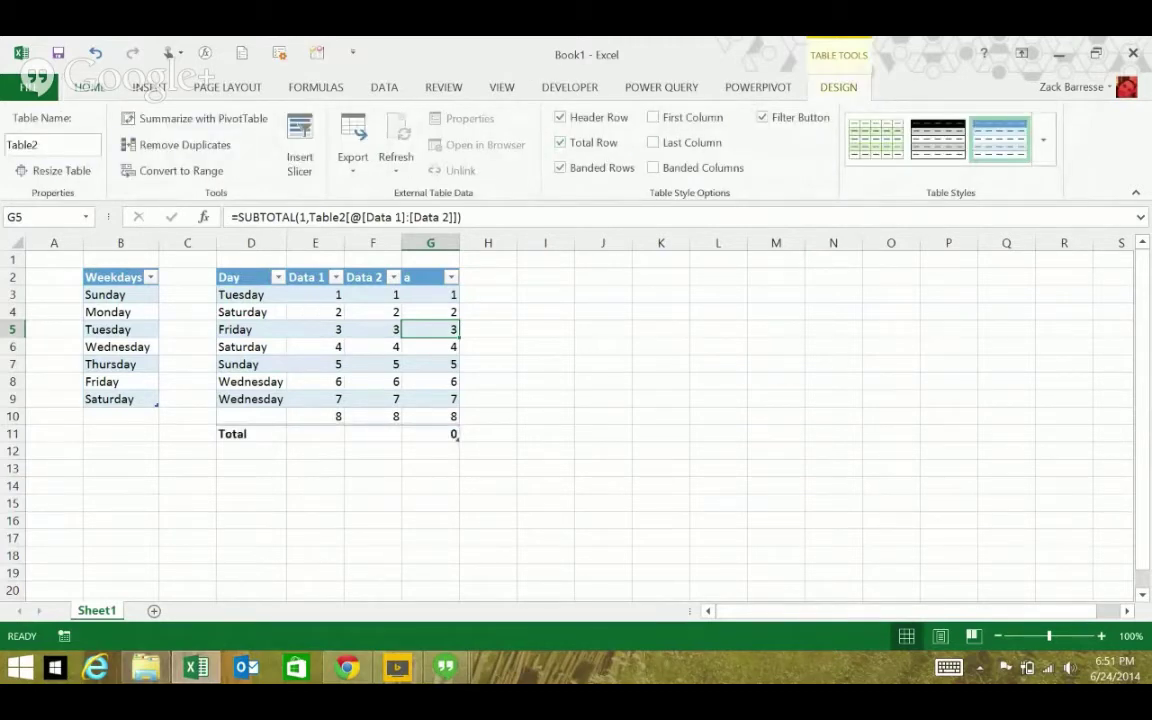
- Examine the total-row function choices and the SUBTOTAL formula in G11 without changing them
left_click(455, 434)
left_click(466, 434)
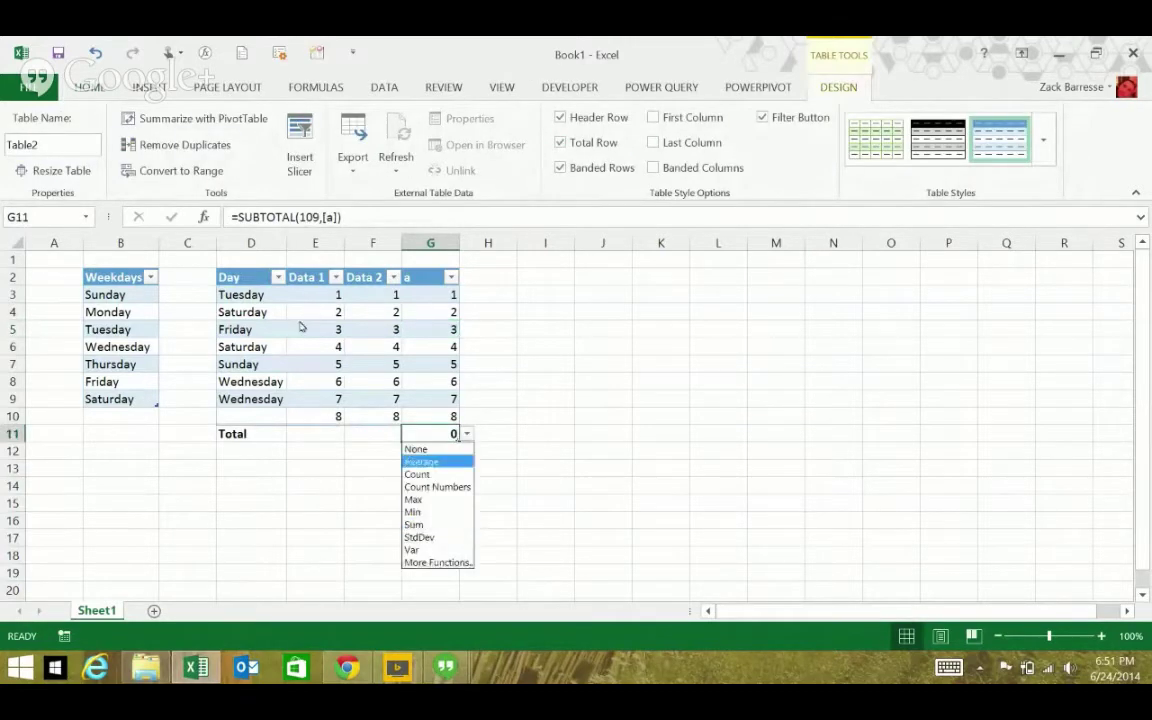
key("Up")
key("Up")
key("Up")
key("Up")
key("Up")
key("Down")
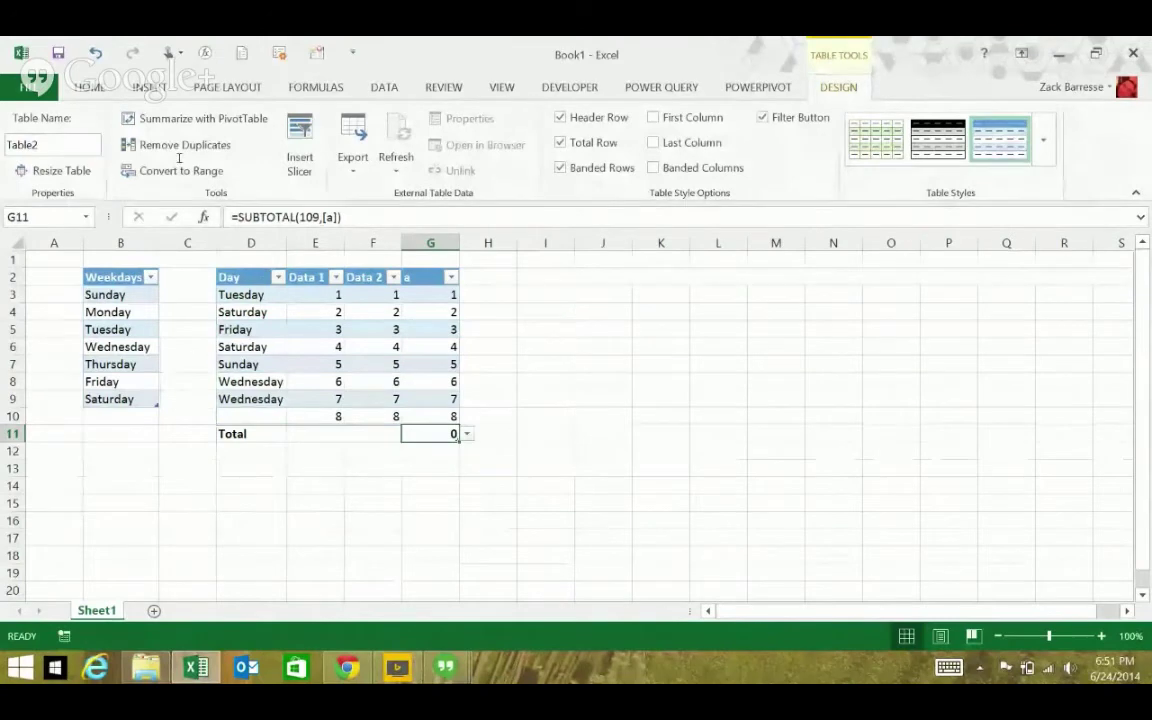
key("F2")
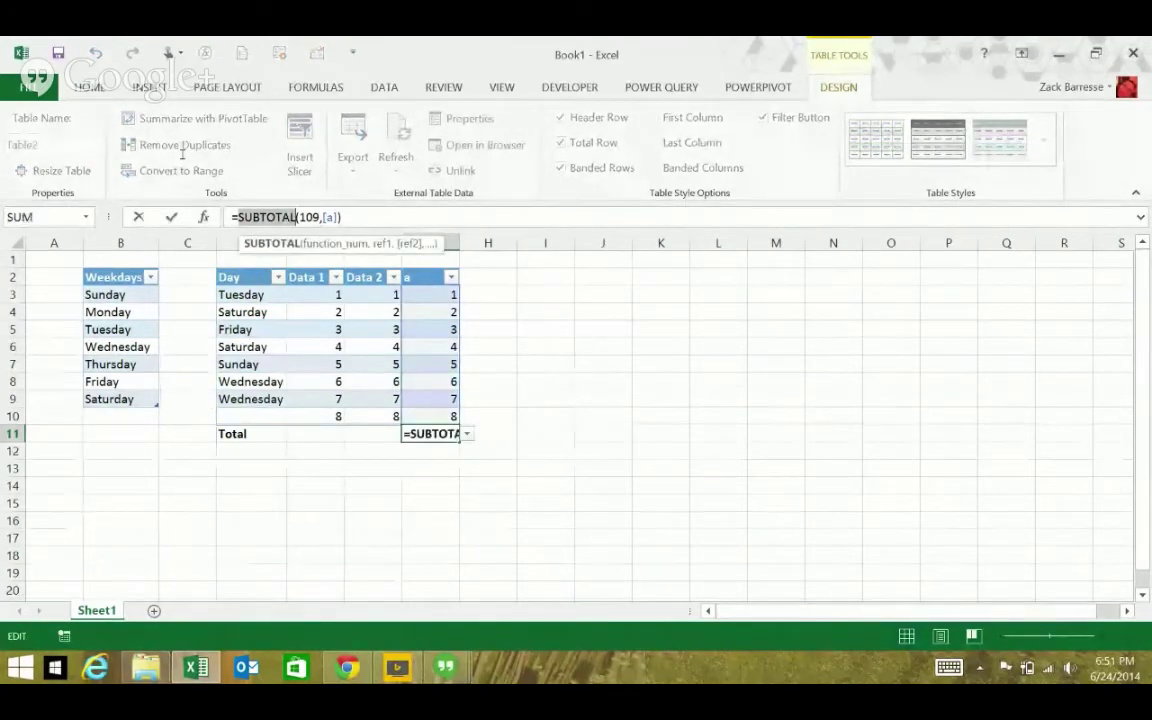
key("Escape")
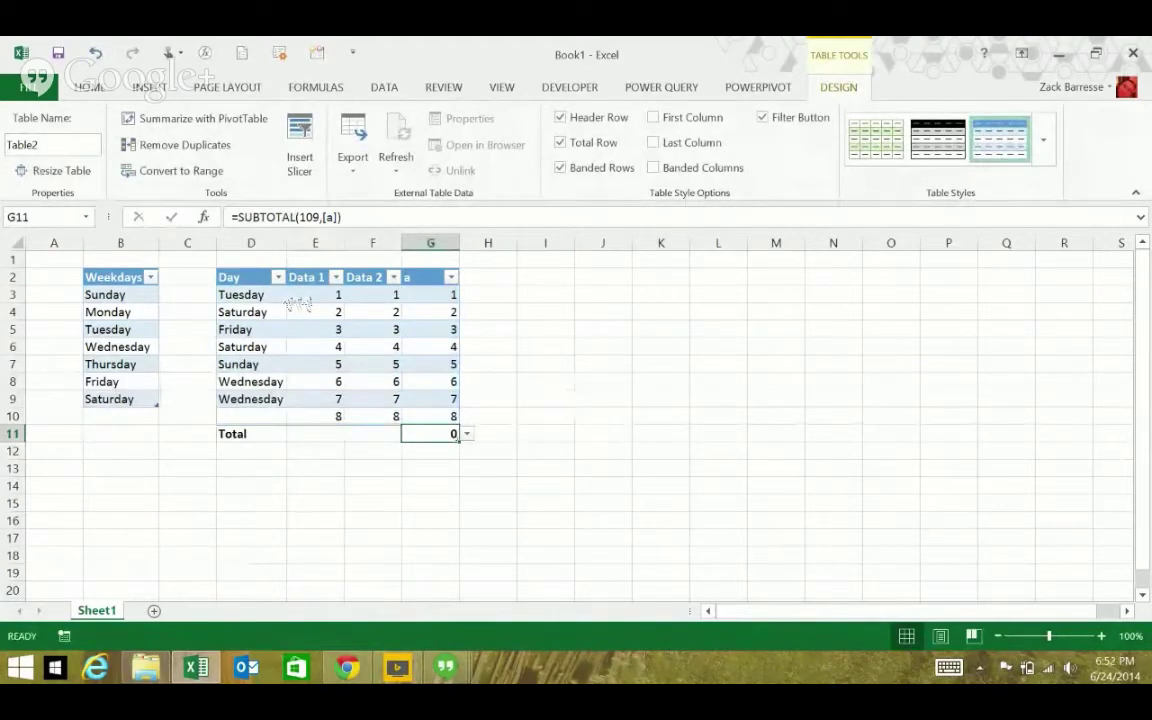
- Compare the SUBTOTAL formulas in G3 and G10, the first and last data rows of column a
left_click(430, 294)
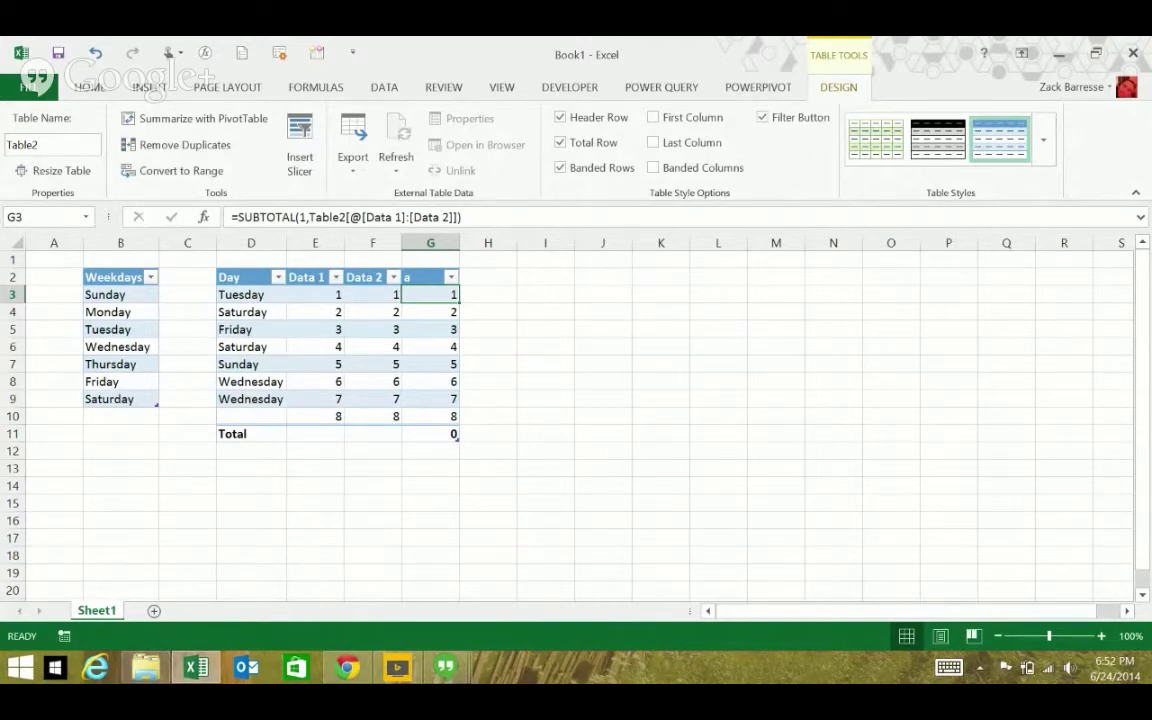
left_click(428, 416)
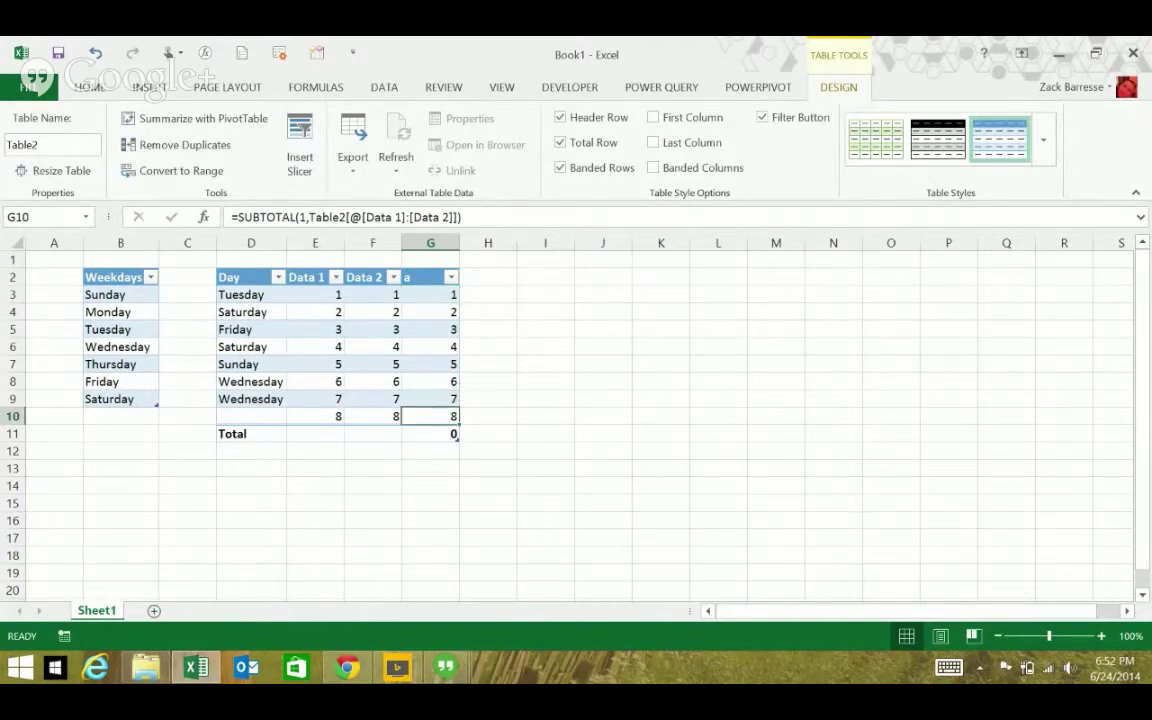
left_click(430, 294)
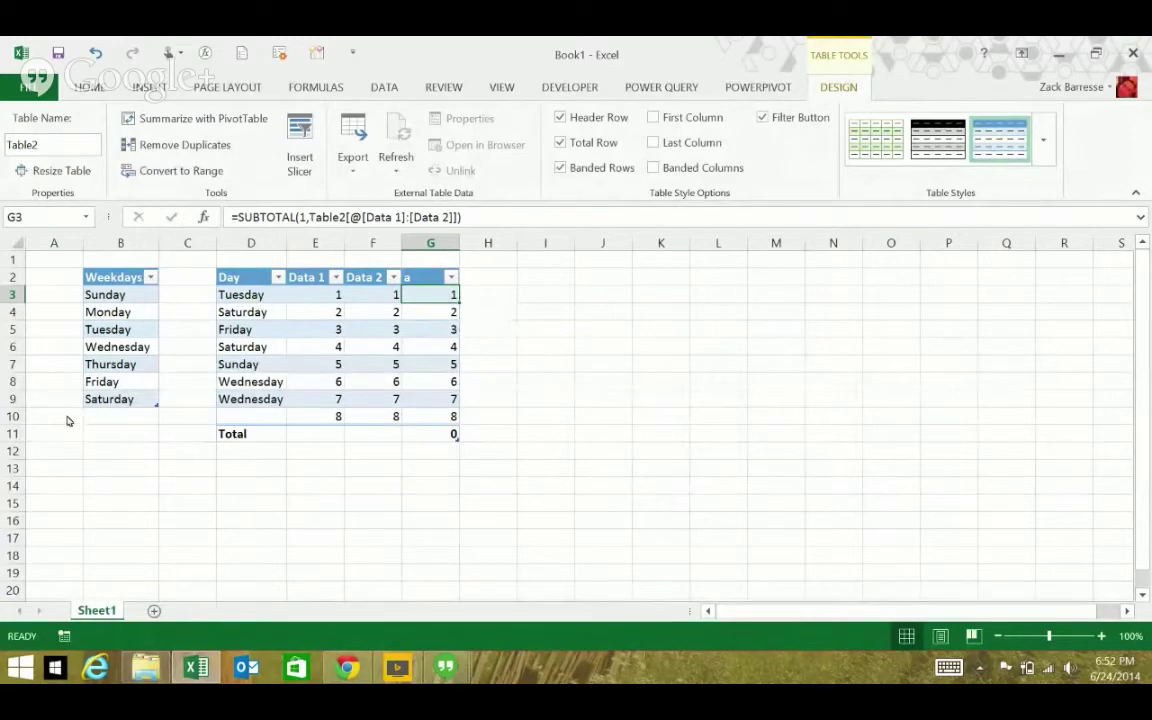
- Protect Sheet1 without a password, additionally allowing Sort, and select the first Data 2 cell, F3
right_click(101, 606)
left_click(160, 504)
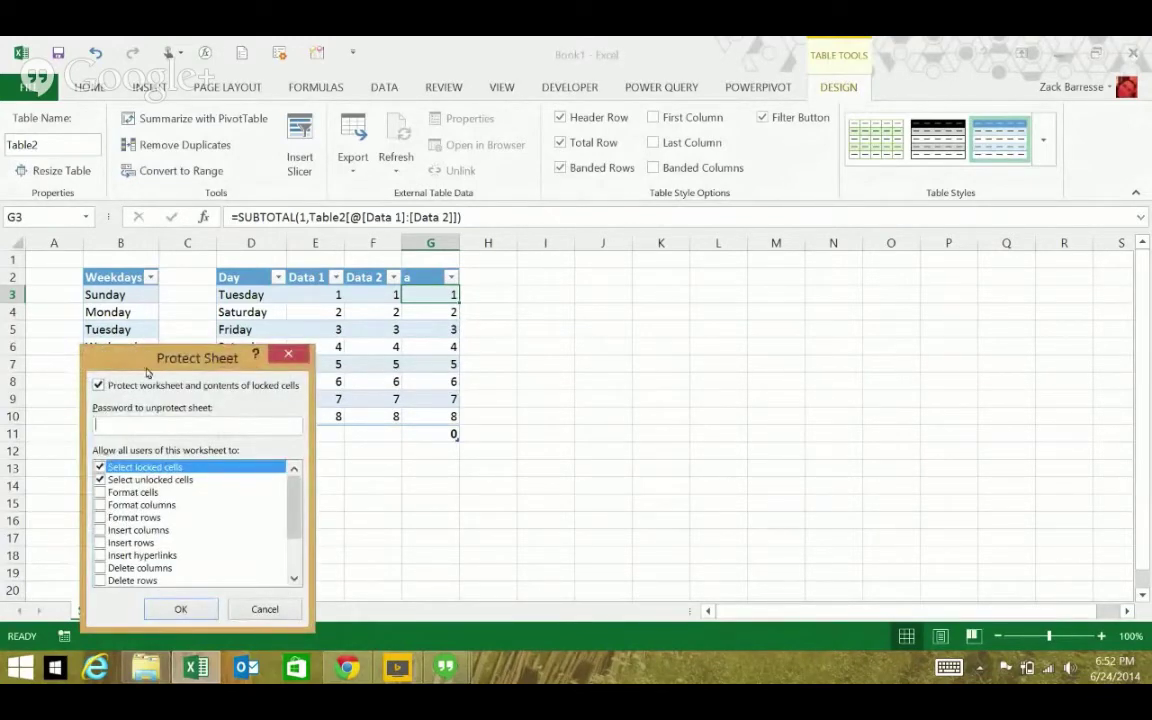
scroll(192, 393, "down", 2)
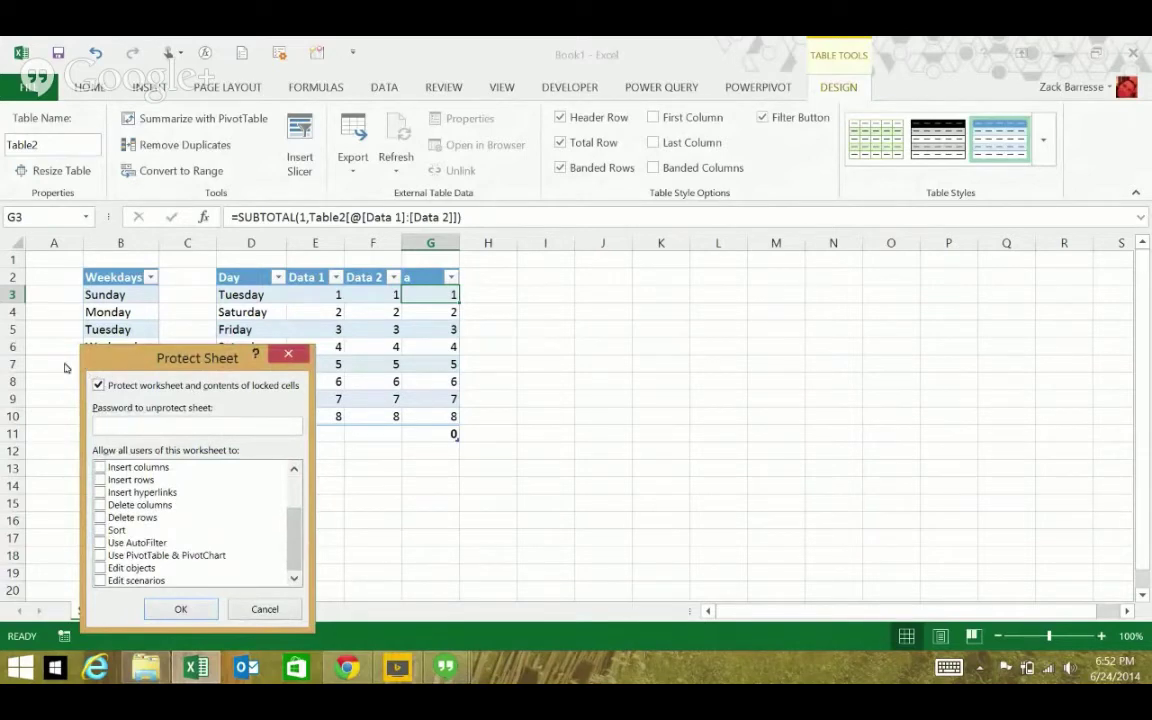
key("space")
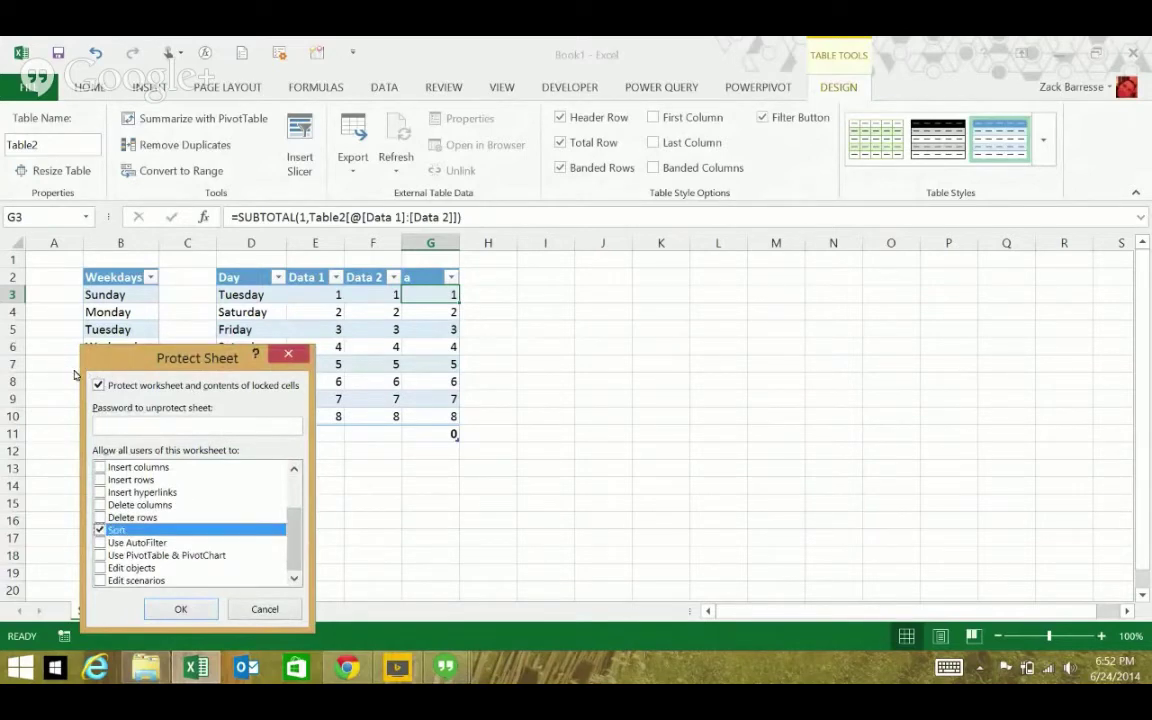
key("Return")
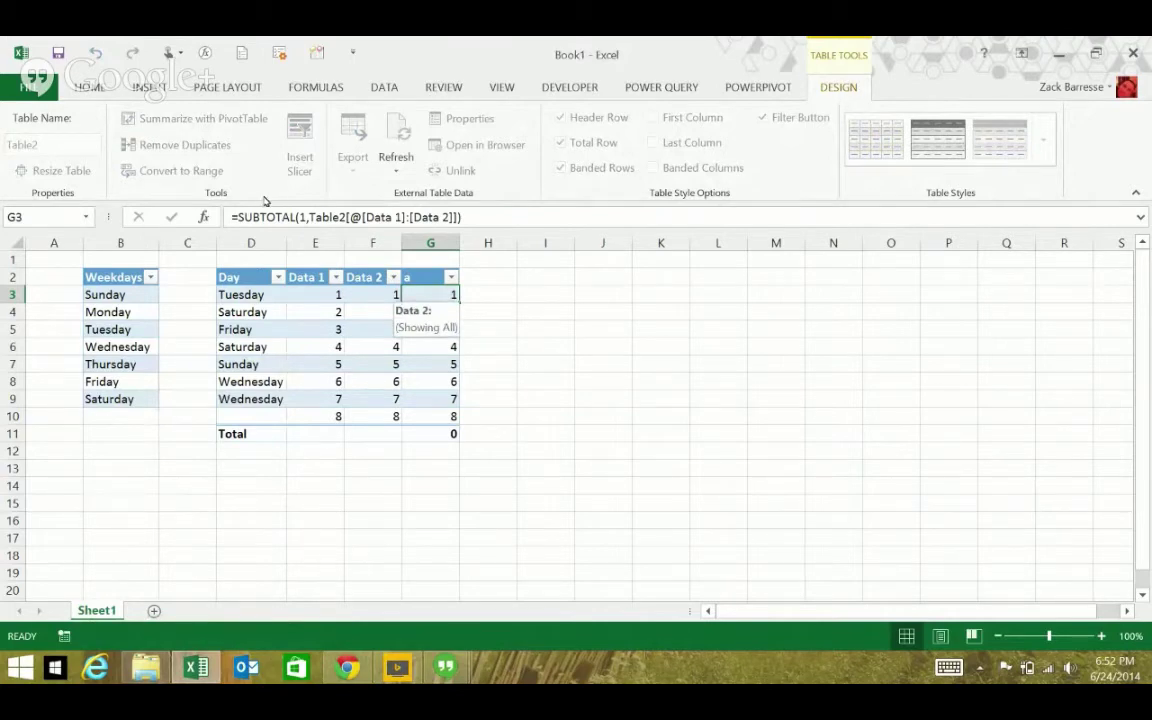
left_click(372, 294)
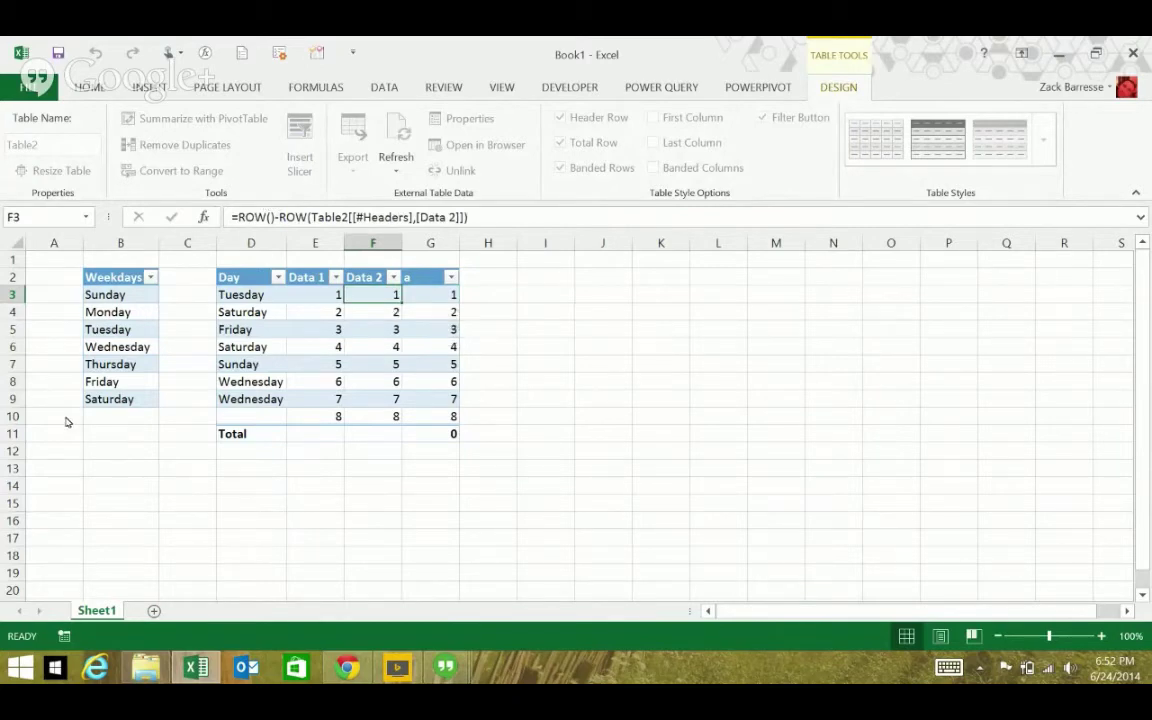
- Unprotect Sheet1 and unlock the Day table's header and data cells, D2:G10
right_click(97, 610)
left_click(150, 506)
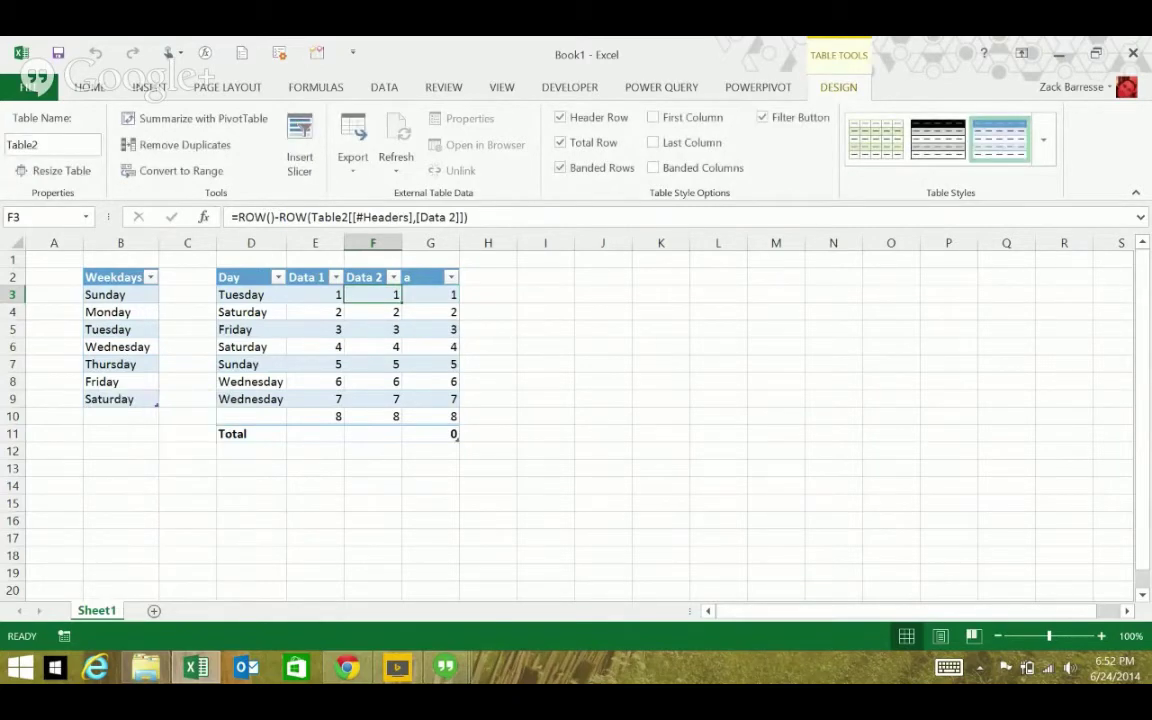
left_click_drag(251, 294, 430, 416)
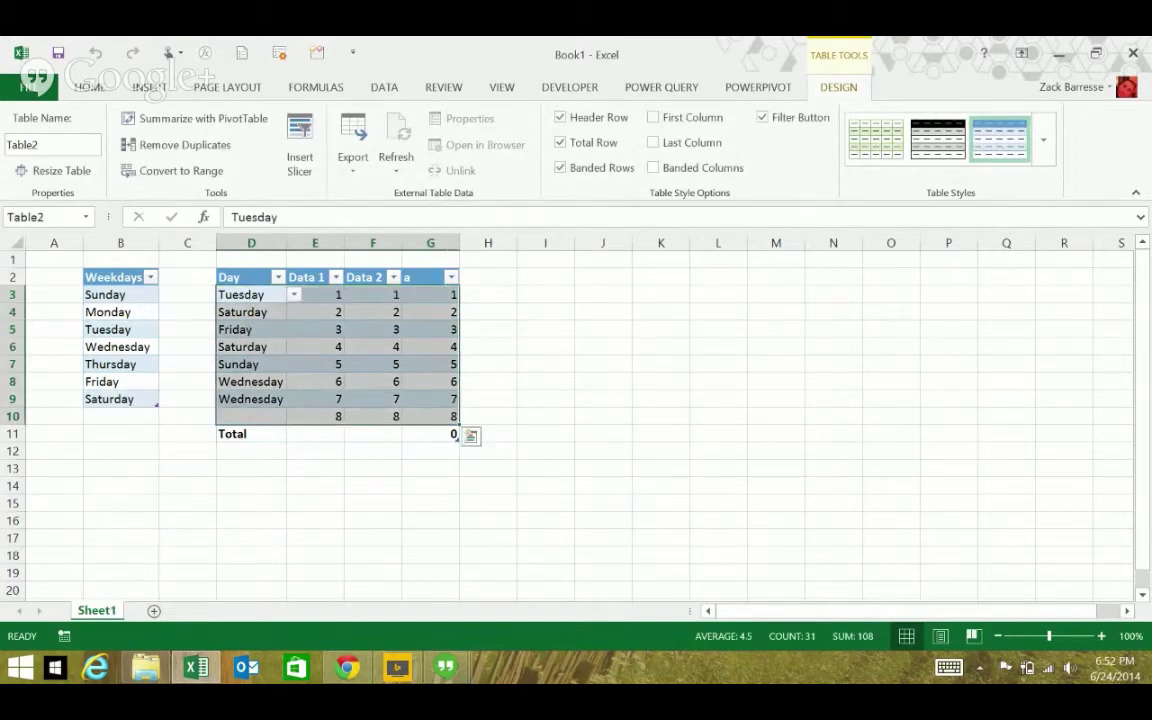
left_click(247, 277)
left_click_drag(247, 277, 430, 416)
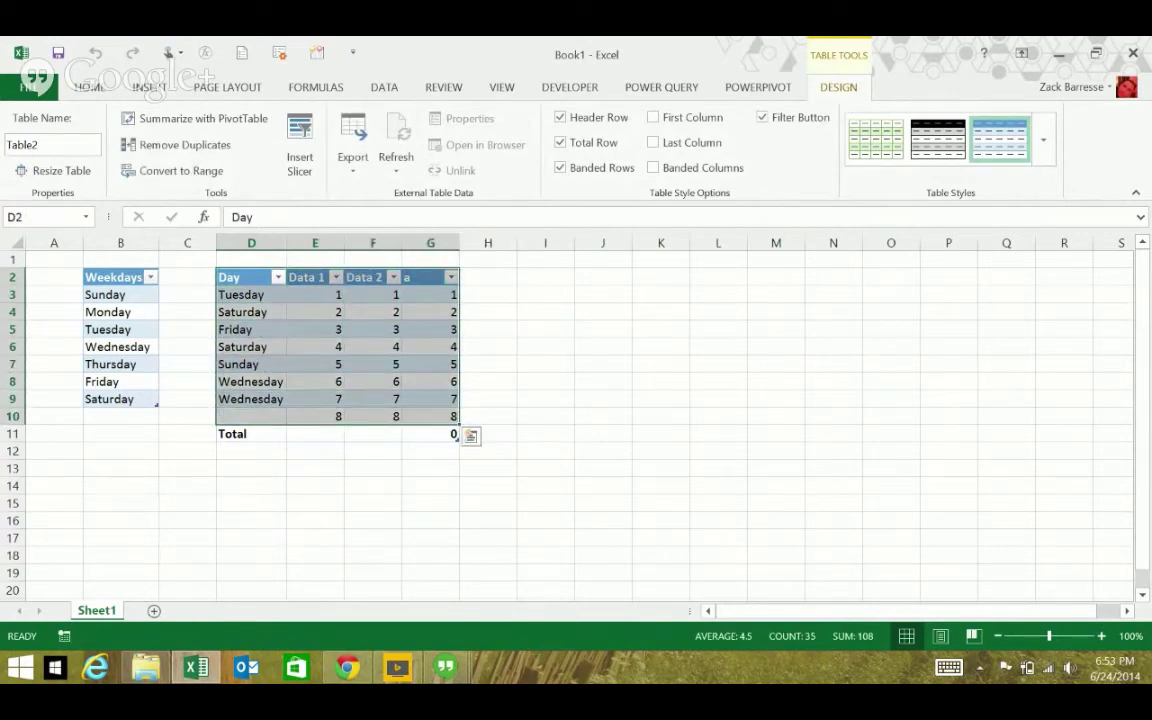
key("ctrl+1")
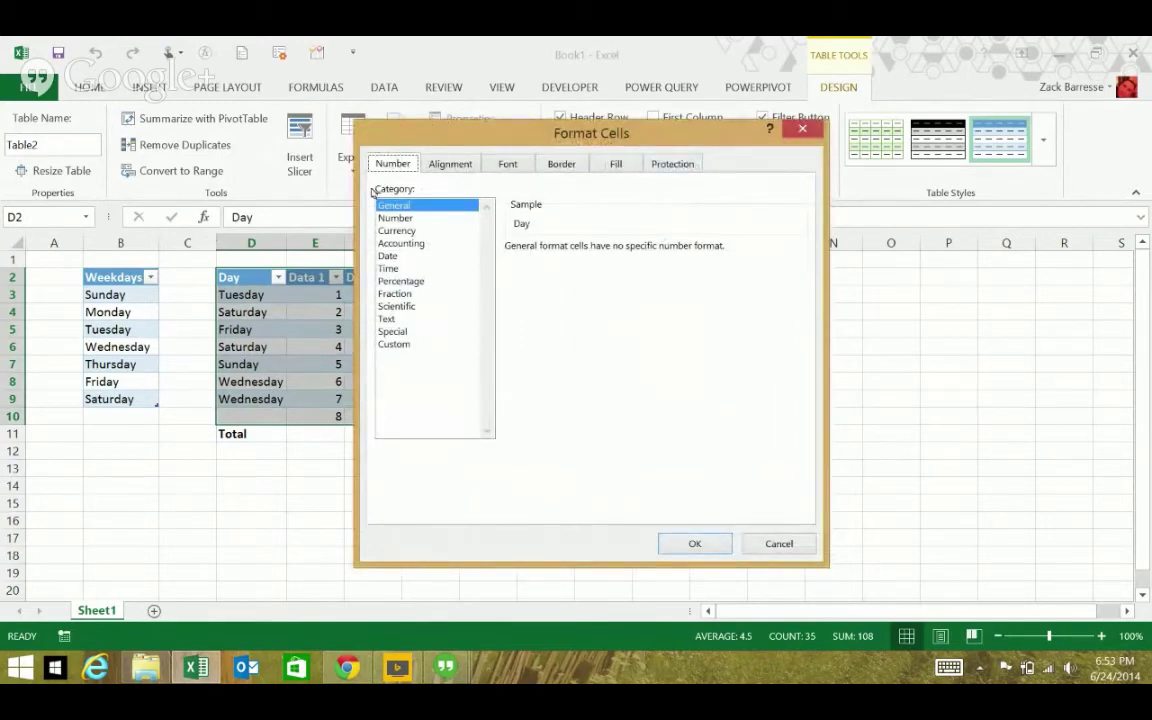
key("p")
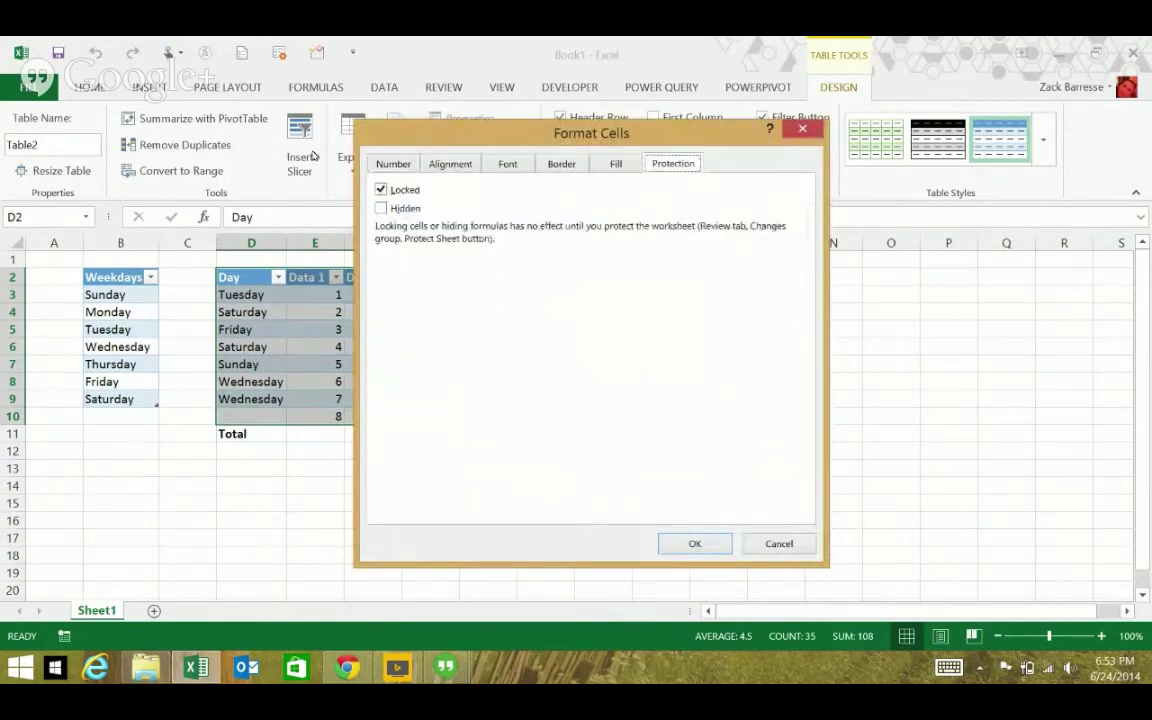
left_click(381, 189)
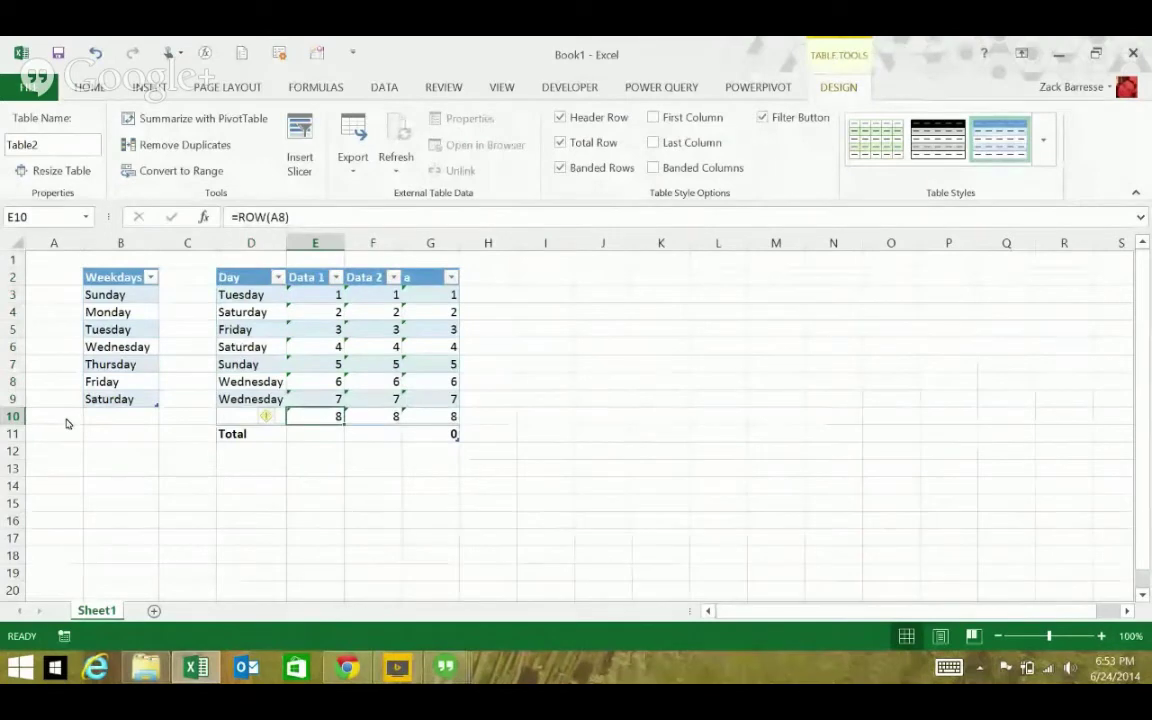
- Protect Sheet1 again without a password, keeping Sort among the allowed actions
right_click(100, 609)
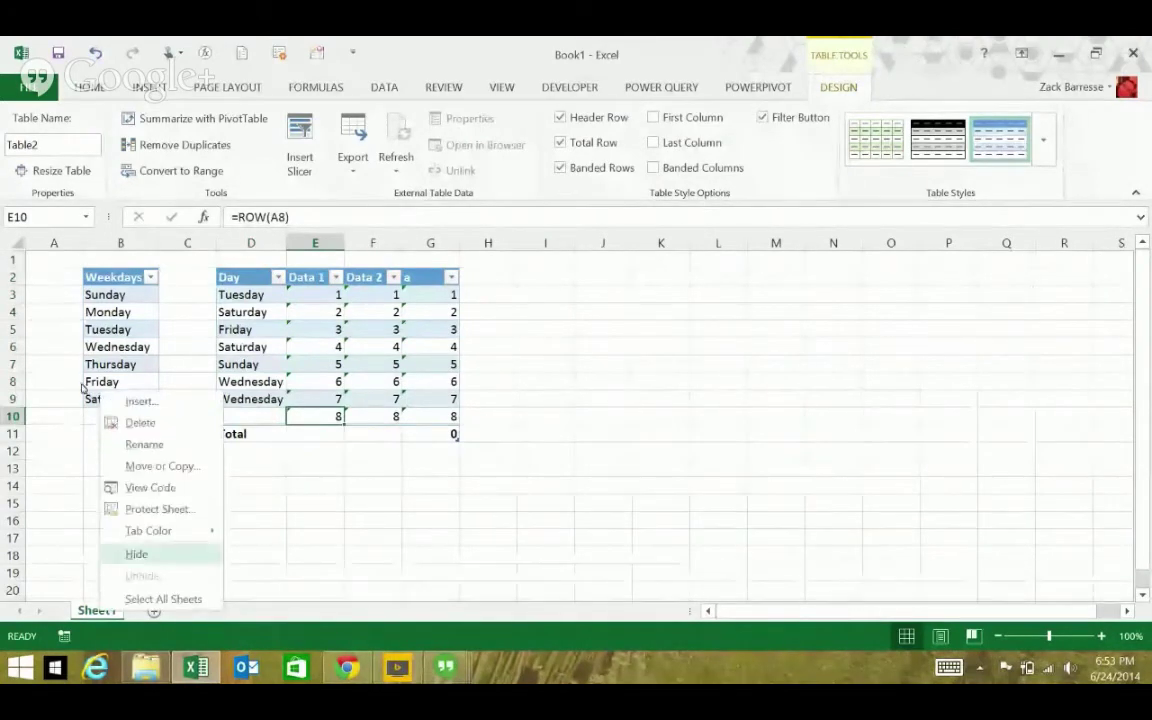
left_click(152, 509)
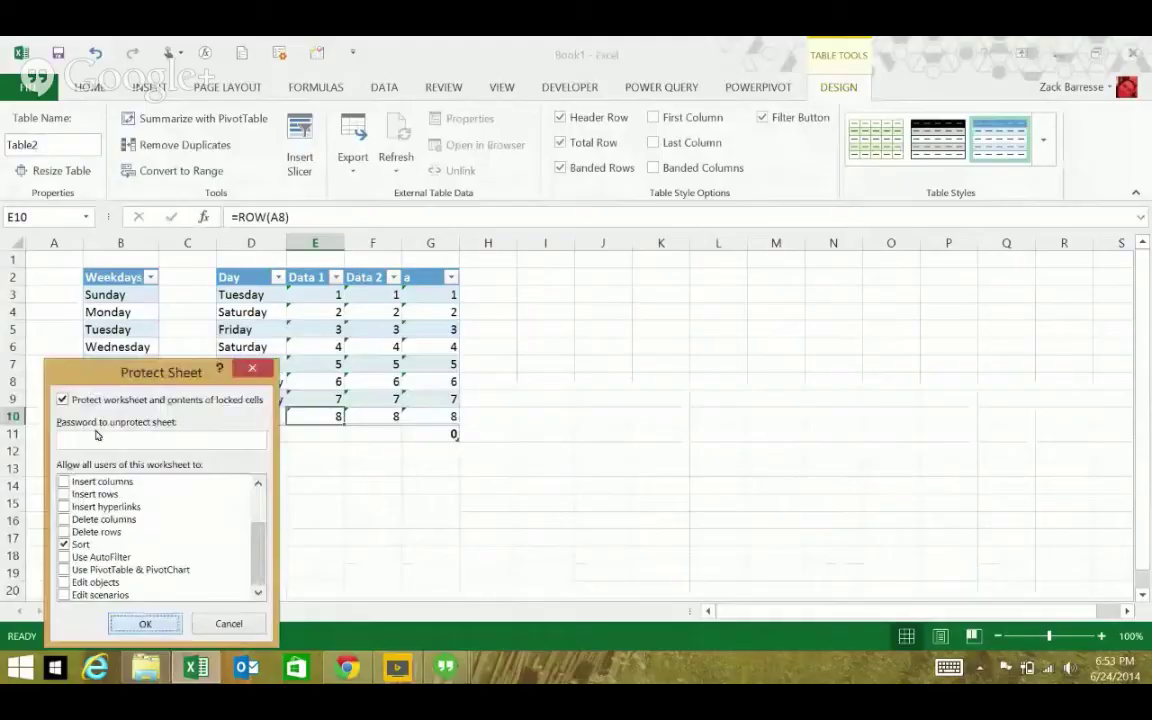
key("Return")
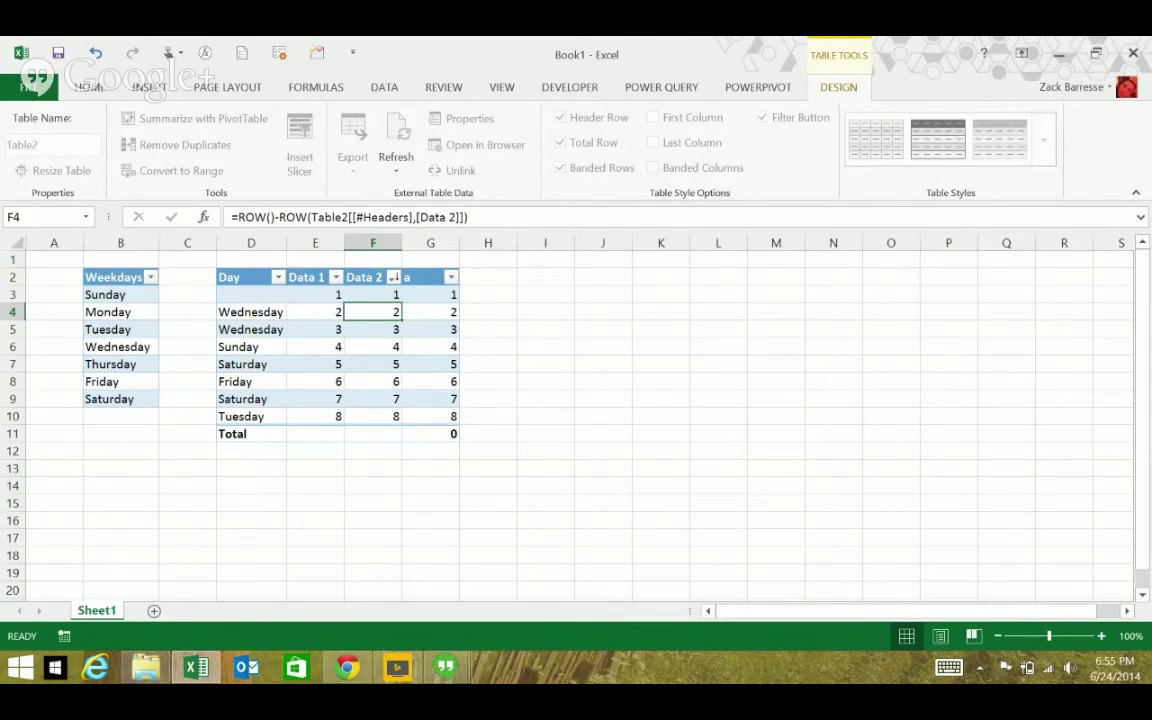
- Open the Name Manager to view the workbook's defined names and tables
key("ctrl+F3")
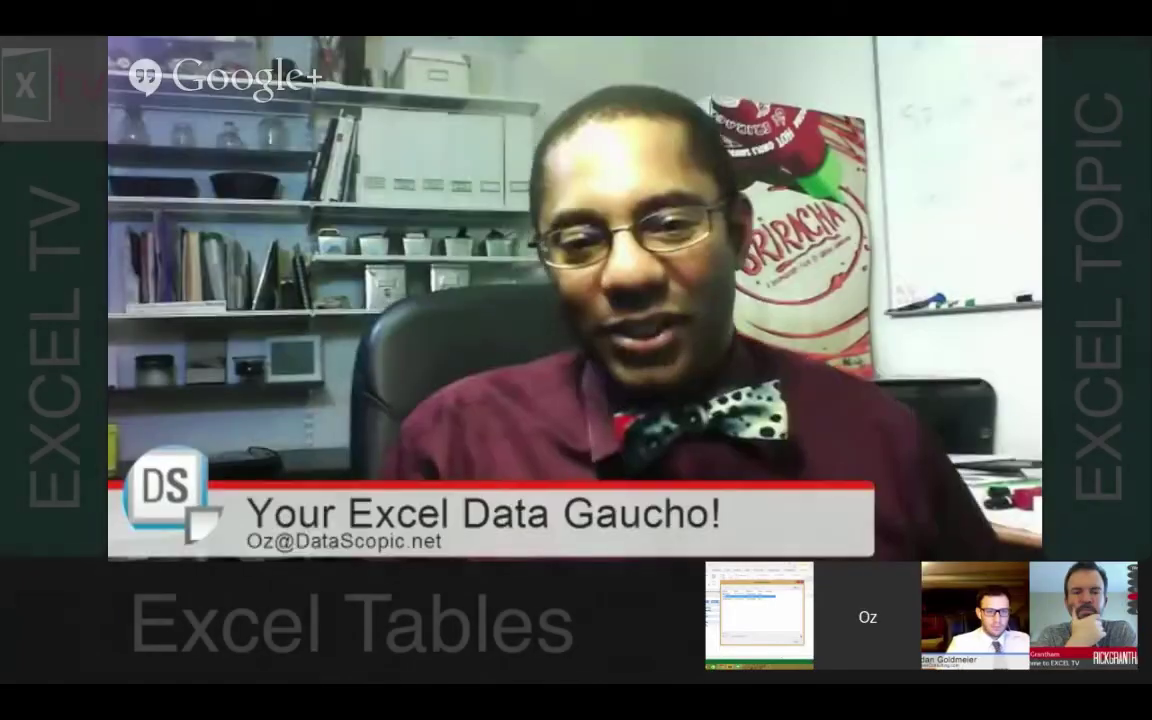